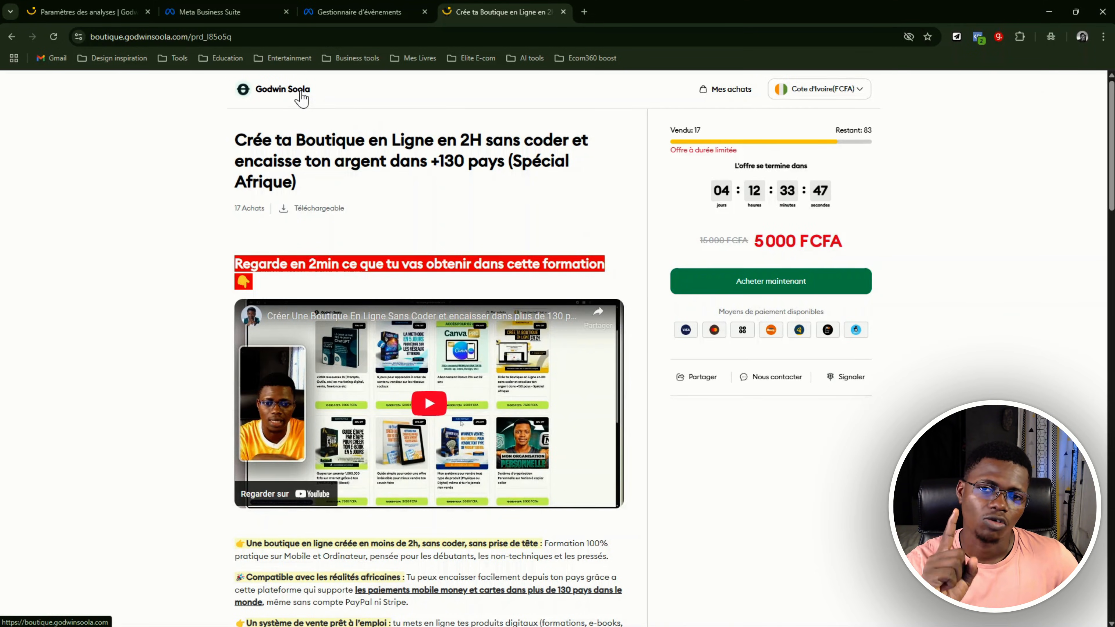
Open the shop's home page, then switch to Meta Events Manager and open its data sources
{"action": "left_click", "coordinate": [302, 98]}
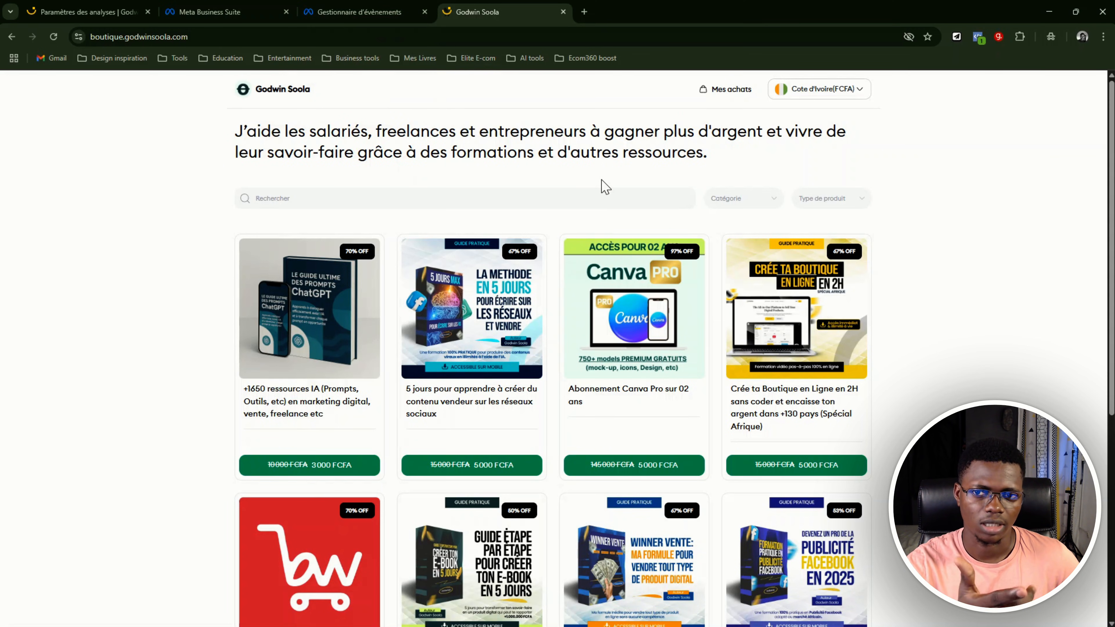
{"action": "left_click", "coordinate": [248, 13]}
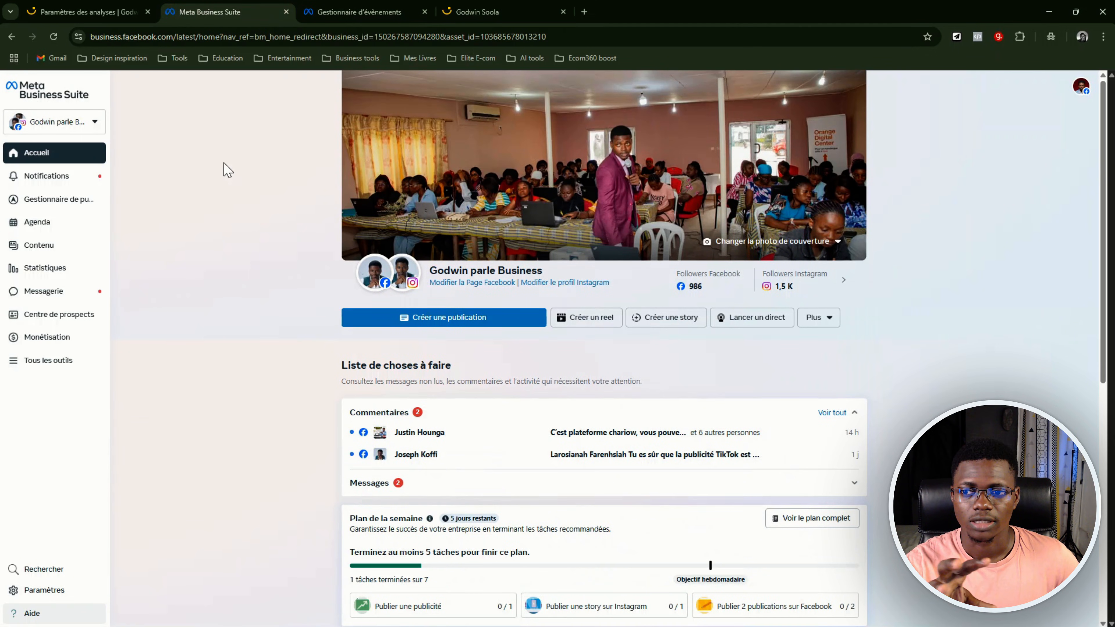
{"action": "left_click", "coordinate": [68, 365]}
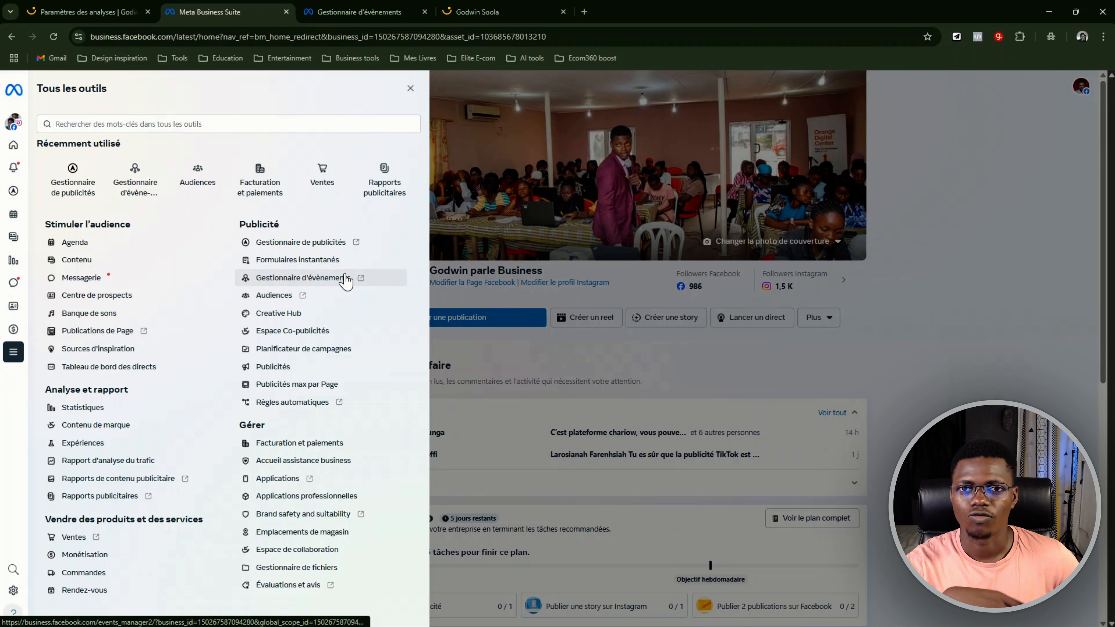
{"action": "left_click", "coordinate": [350, 11]}
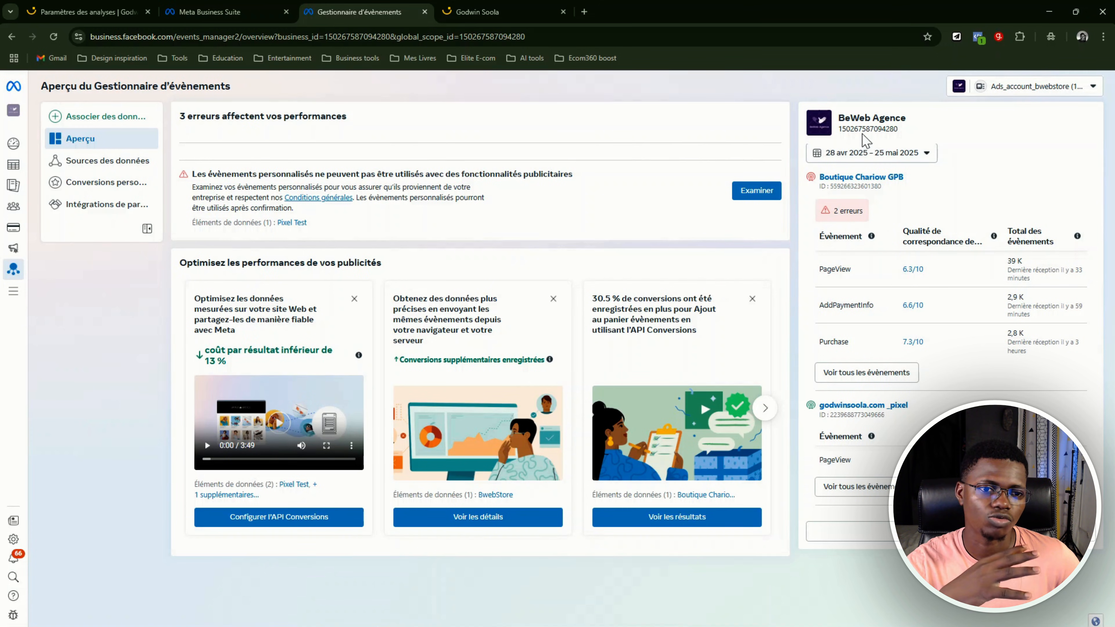
{"action": "left_click", "coordinate": [100, 161]}
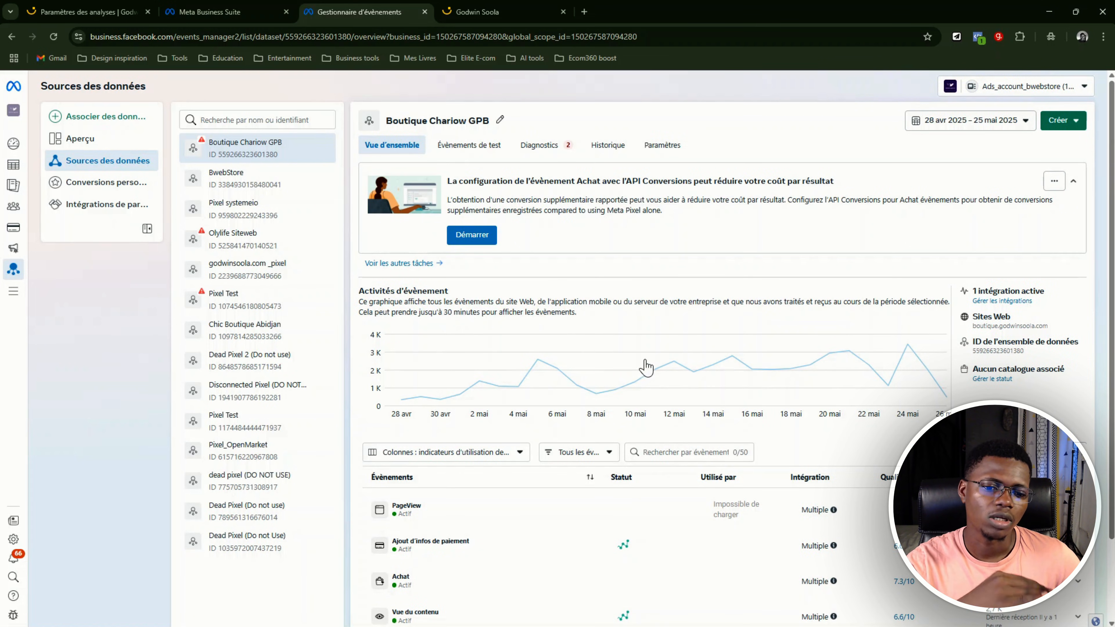
Review the Boutique Chariow GPB dataset's event list, then open its settings and locate the dataset ID
{"action": "scroll", "coordinate": [685, 364], "scroll_direction": "down", "scroll_amount": 1}
{"action": "scroll", "coordinate": [696, 351], "scroll_direction": "down", "scroll_amount": 1}
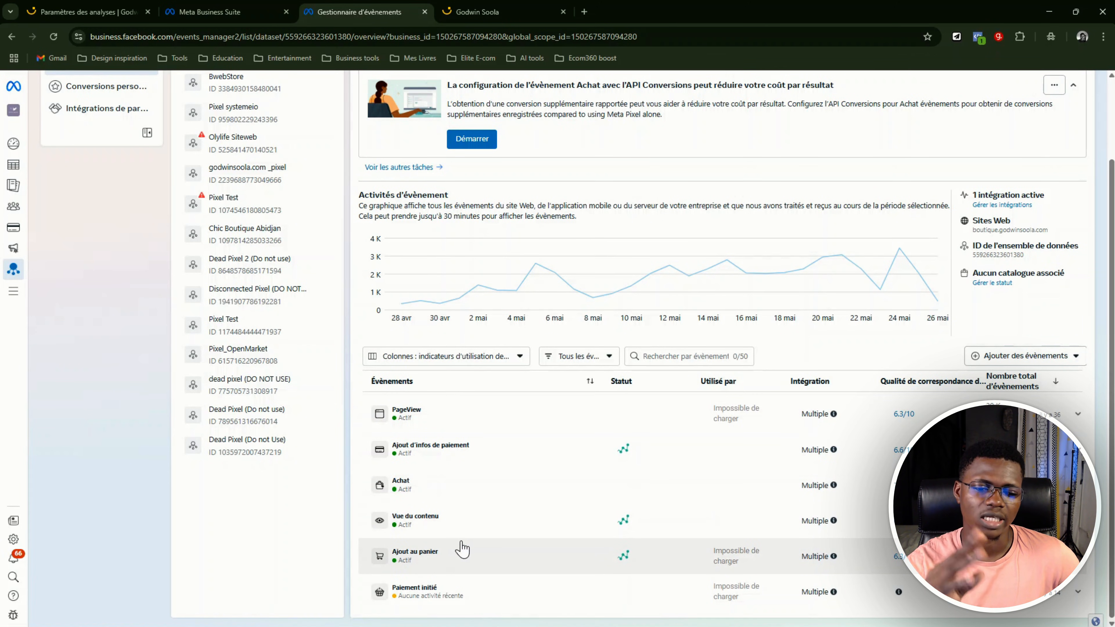
{"action": "scroll", "coordinate": [593, 394], "scroll_direction": "up", "scroll_amount": 3}
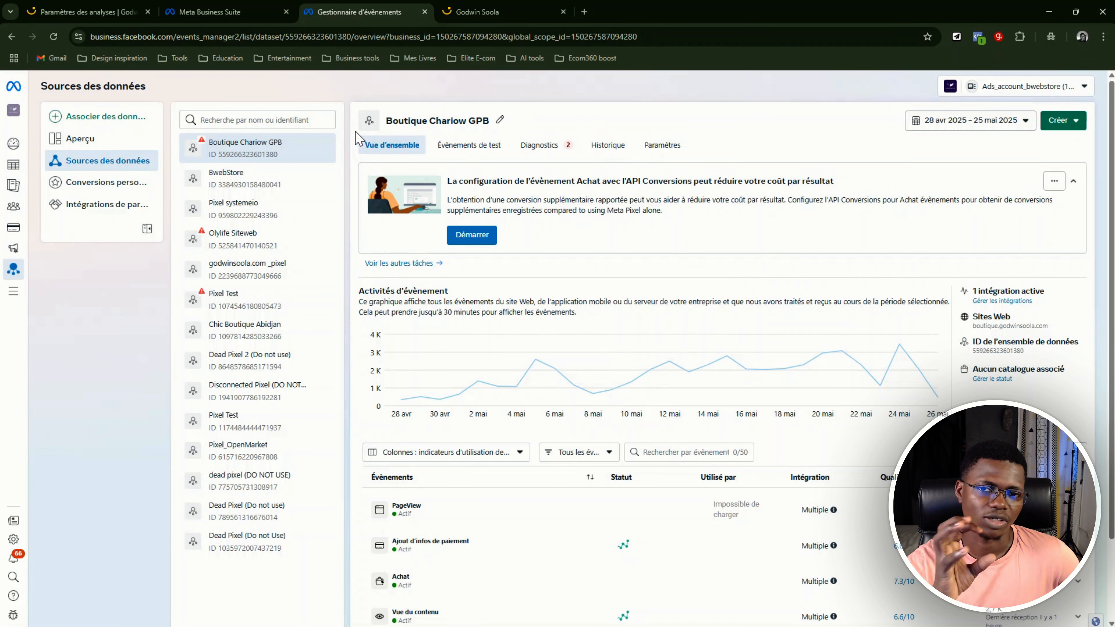
{"action": "left_click", "coordinate": [652, 147]}
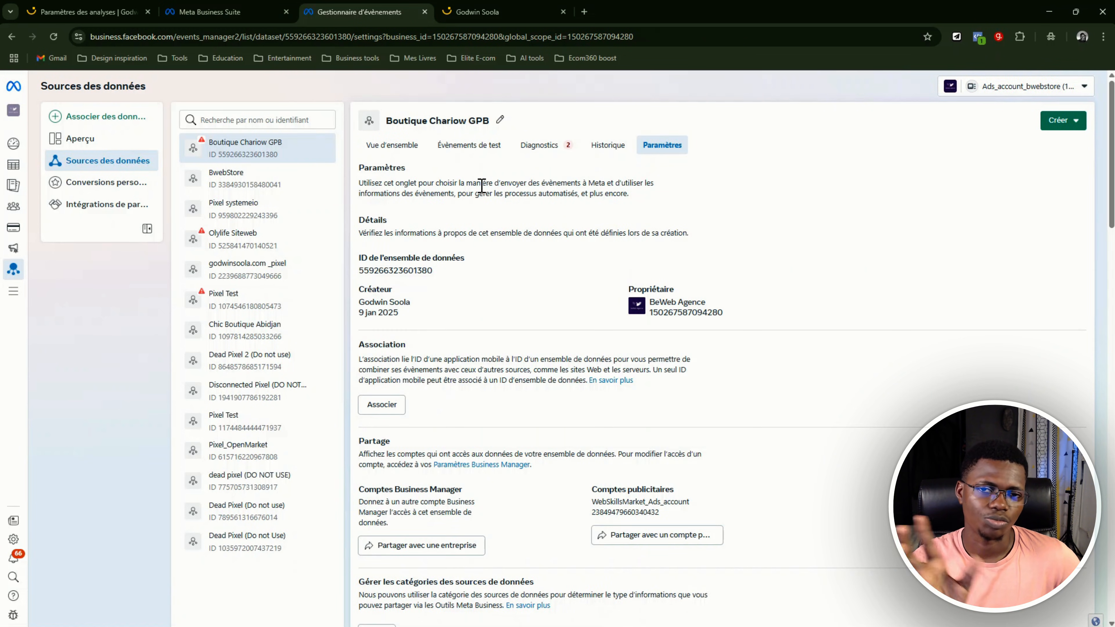
{"action": "scroll", "coordinate": [490, 232], "scroll_direction": "down", "scroll_amount": 1}
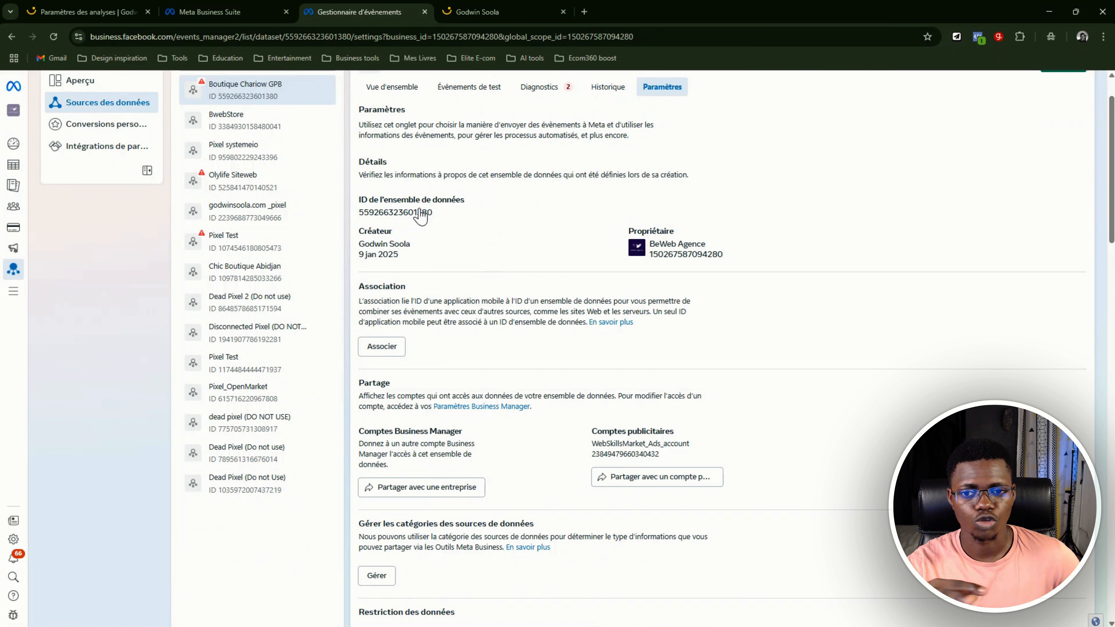
{"action": "left_click_drag", "start_coordinate": [449, 213], "coordinate": [356, 213]}
{"action": "left_click", "coordinate": [478, 223]}
{"action": "scroll", "coordinate": [495, 216], "scroll_direction": "down", "scroll_amount": 4}
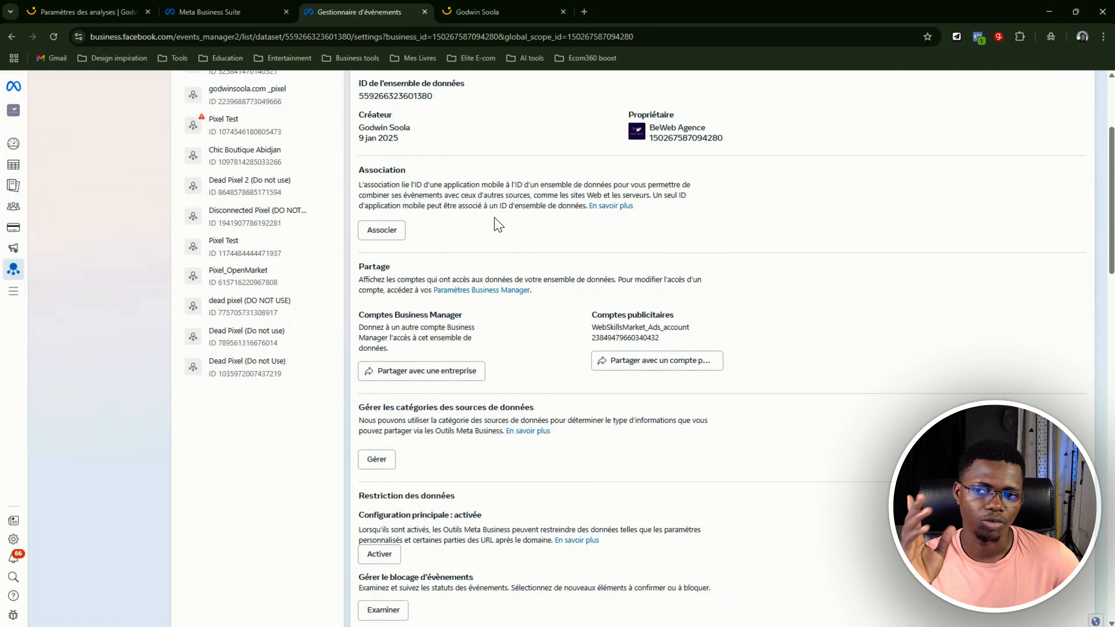
Launch the event setup tool from the event configuration section of the Boutique Chariow GPB dataset's settings
{"action": "scroll", "coordinate": [502, 222], "scroll_direction": "down", "scroll_amount": 7}
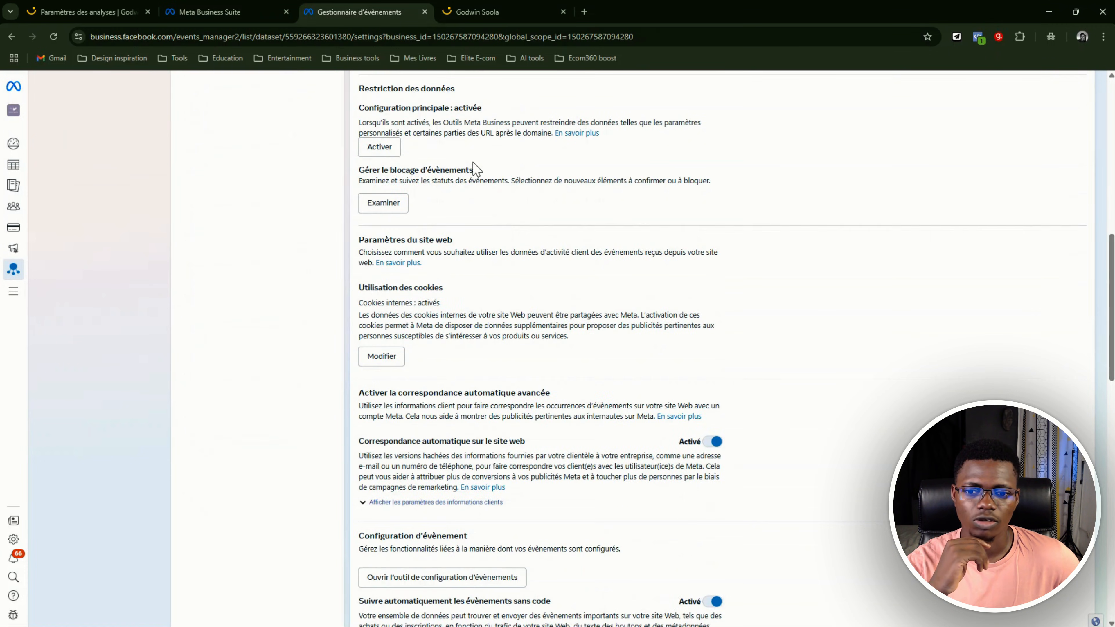
{"action": "scroll", "coordinate": [483, 202], "scroll_direction": "down", "scroll_amount": 3}
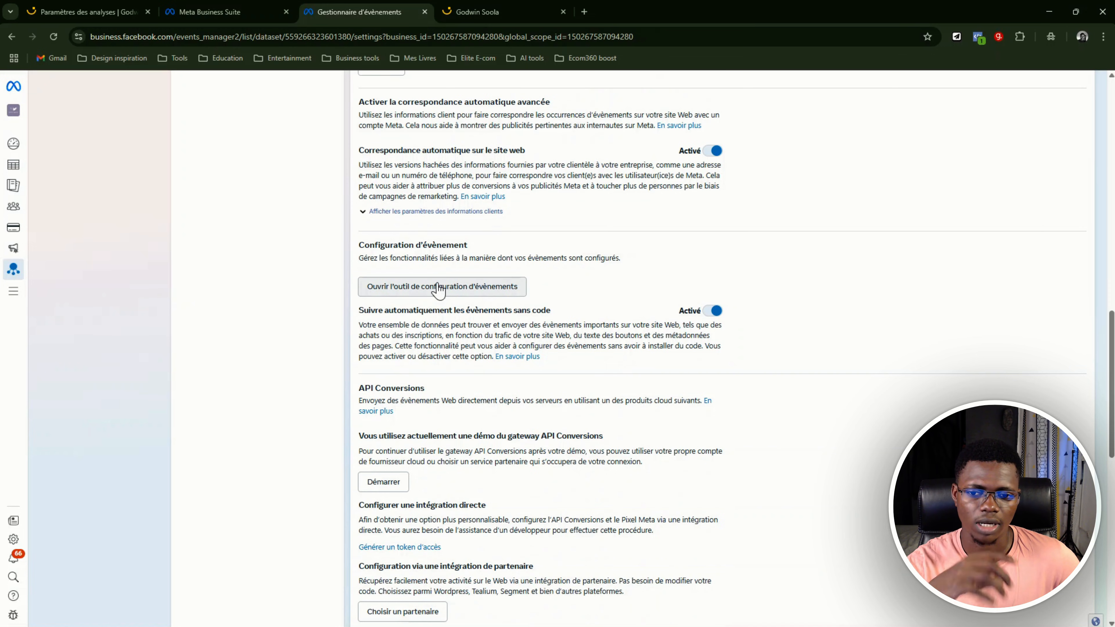
{"action": "left_click_drag", "start_coordinate": [388, 249], "coordinate": [498, 258]}
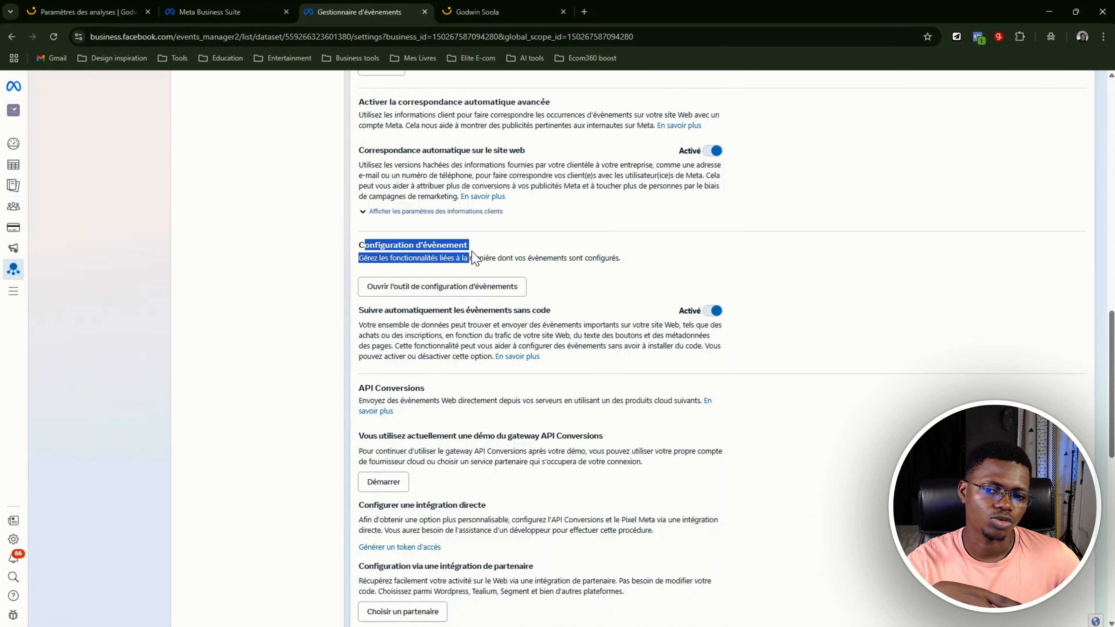
{"action": "left_click", "coordinate": [496, 258]}
{"action": "left_click", "coordinate": [432, 288]}
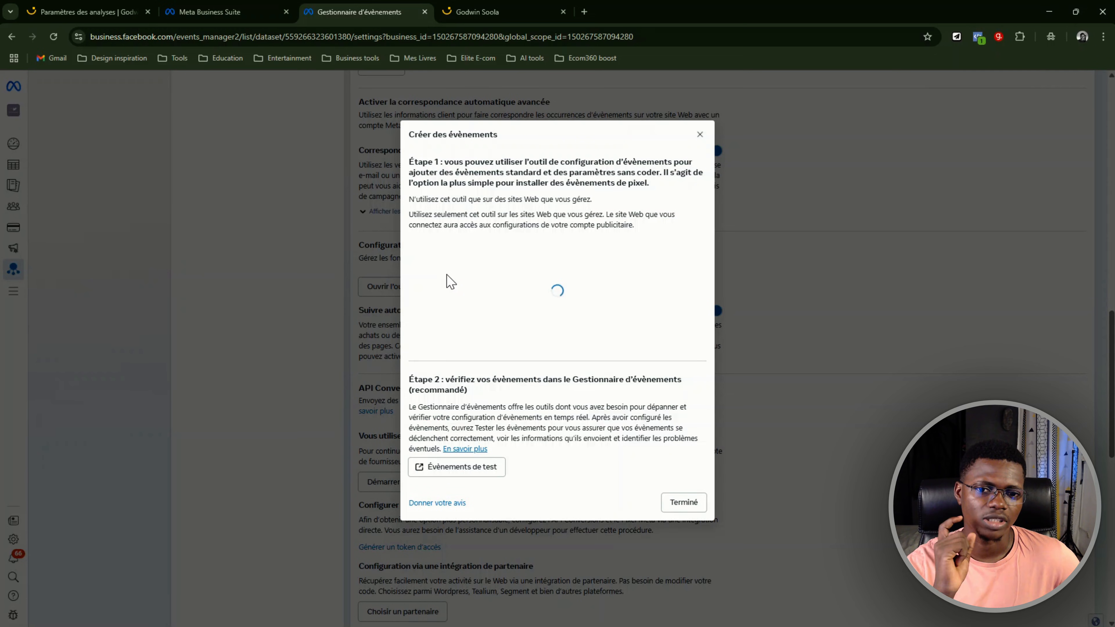
Copy the shop's home page URL into the website URL field and start adding events on that site
{"action": "left_click", "coordinate": [522, 18]}
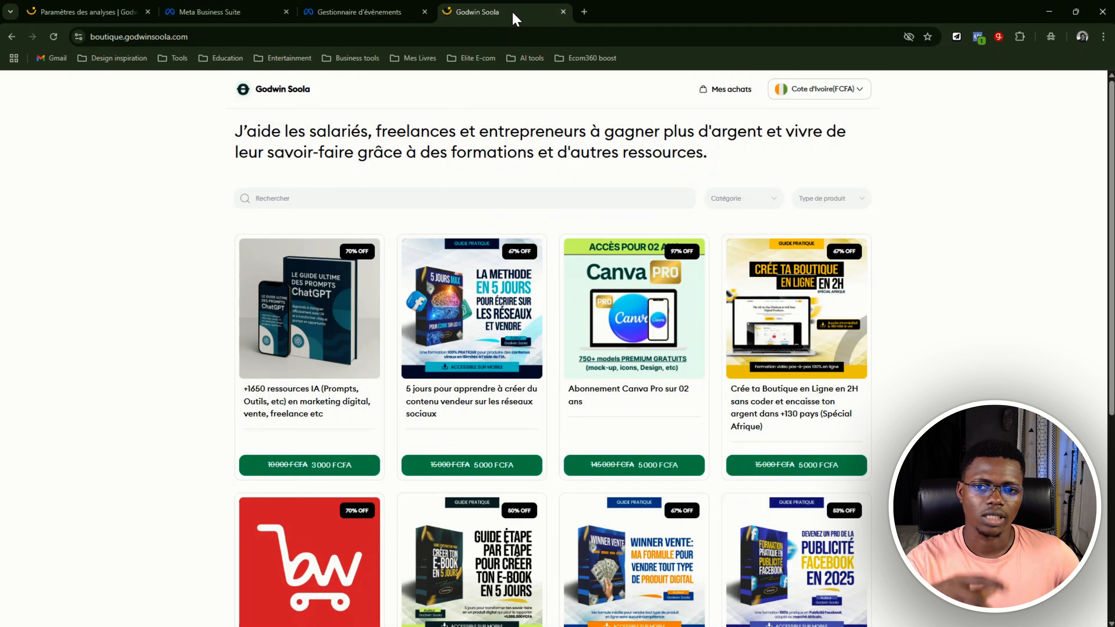
{"action": "left_click", "coordinate": [290, 38]}
{"action": "key", "text": "ctrl+c"}
{"action": "key", "text": "ctrl+shift+Tab"}
{"action": "left_click", "coordinate": [498, 289]}
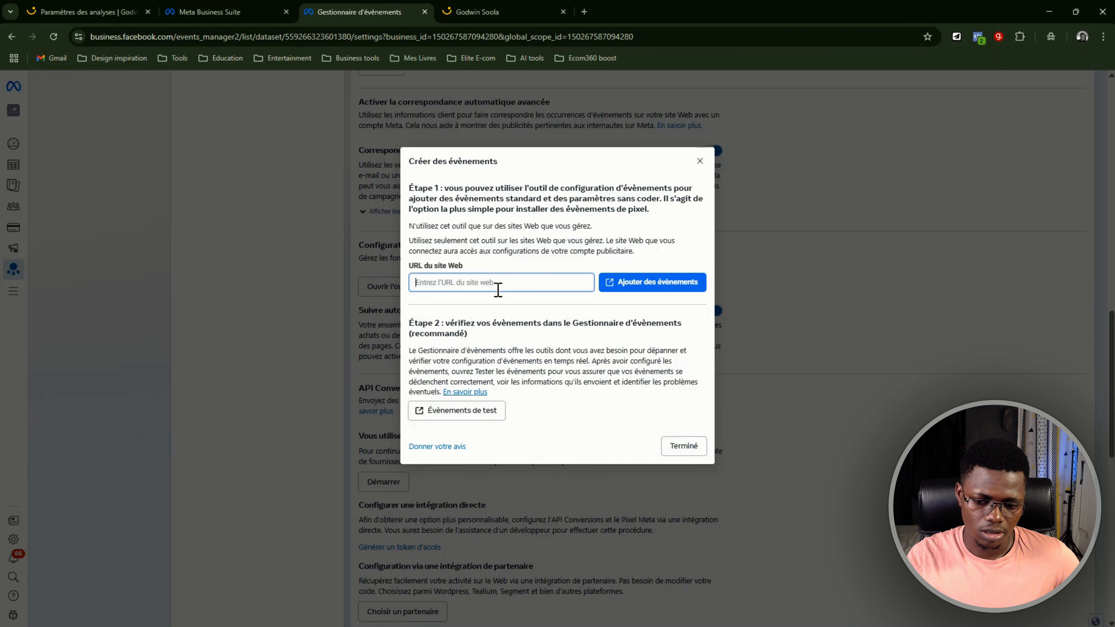
{"action": "key", "text": "ctrl+v"}
{"action": "left_click", "coordinate": [687, 288]}
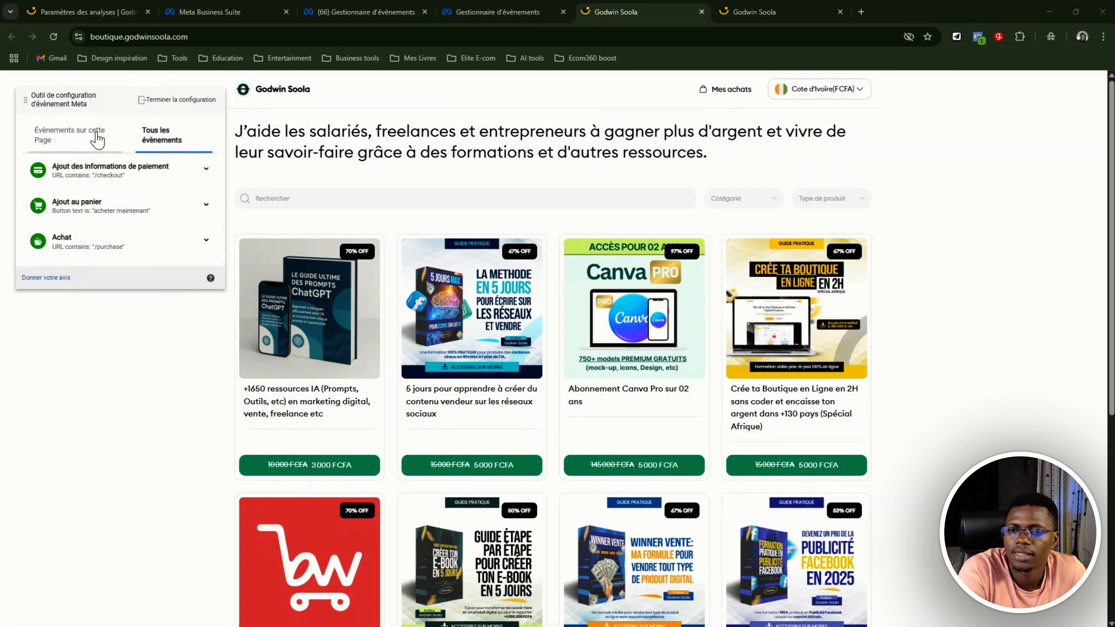
Compare the events on the shop's home page with the full event list in the Meta event setup tool
{"action": "left_click", "coordinate": [476, 20]}
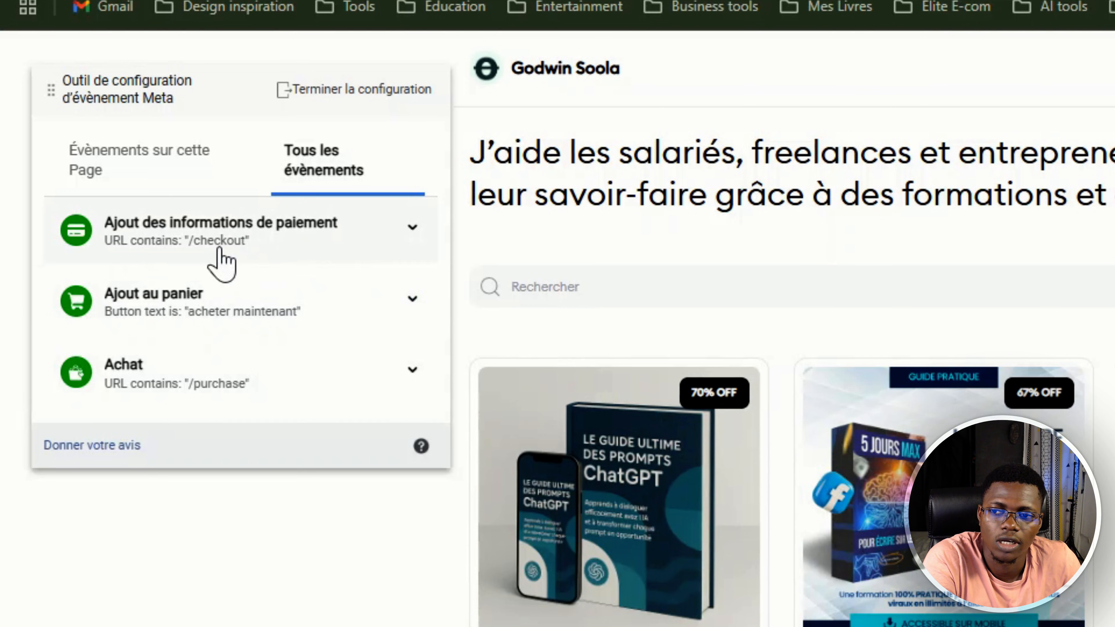
{"action": "left_click", "coordinate": [166, 173]}
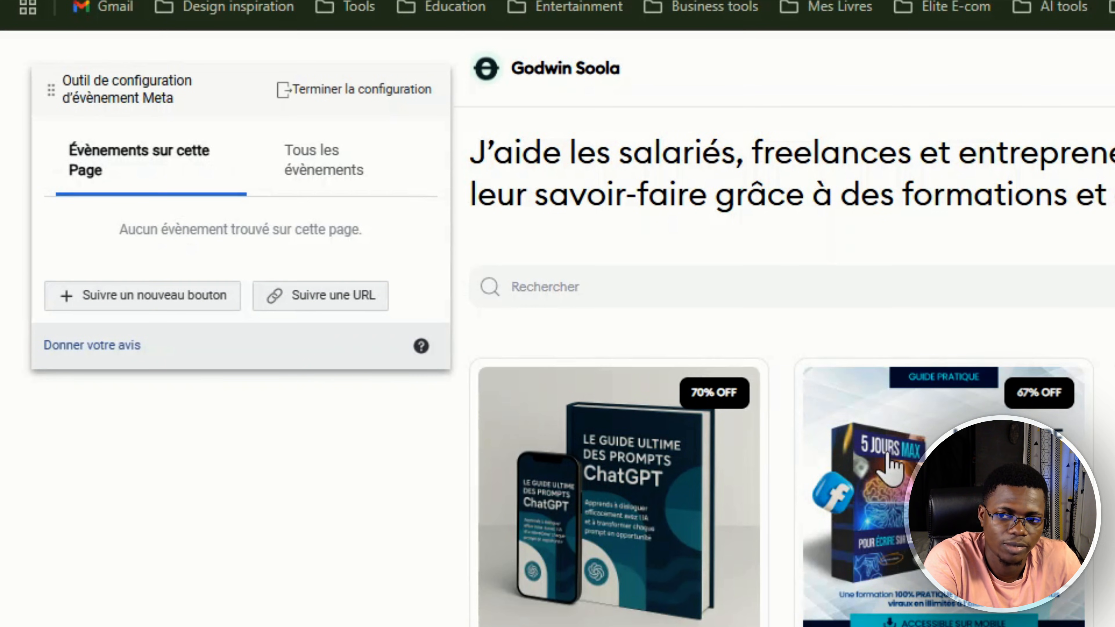
{"action": "left_click", "coordinate": [319, 185]}
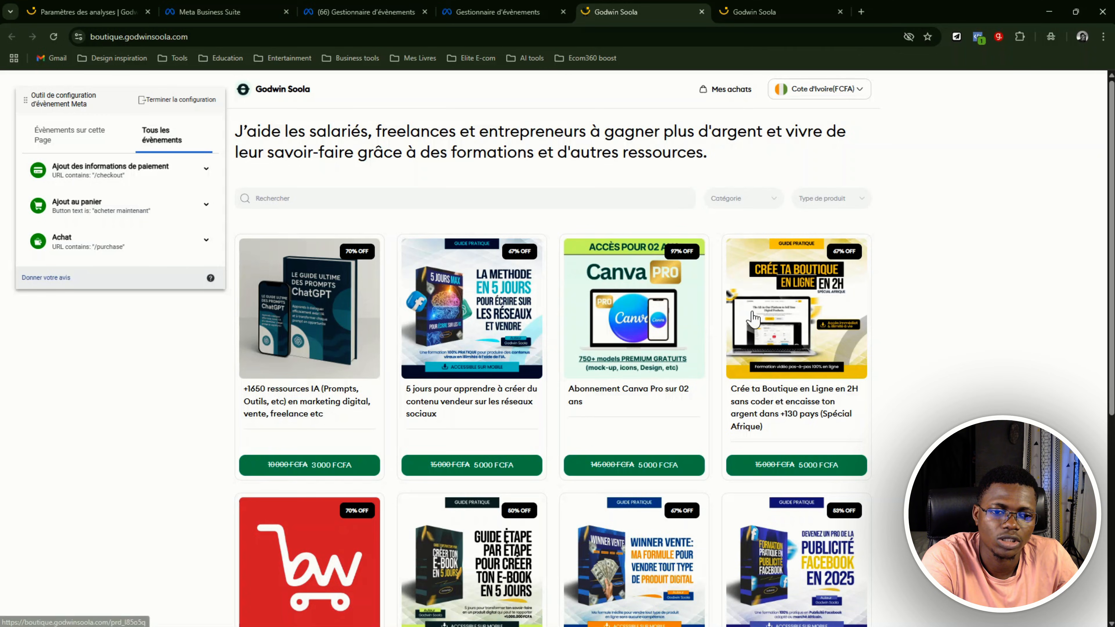
Open the "Crée ta Boutique en Ligne en 2H" product page and inspect the "Ajout au panier" event on its "Acheter maintenant" button
{"action": "left_click", "coordinate": [771, 314]}
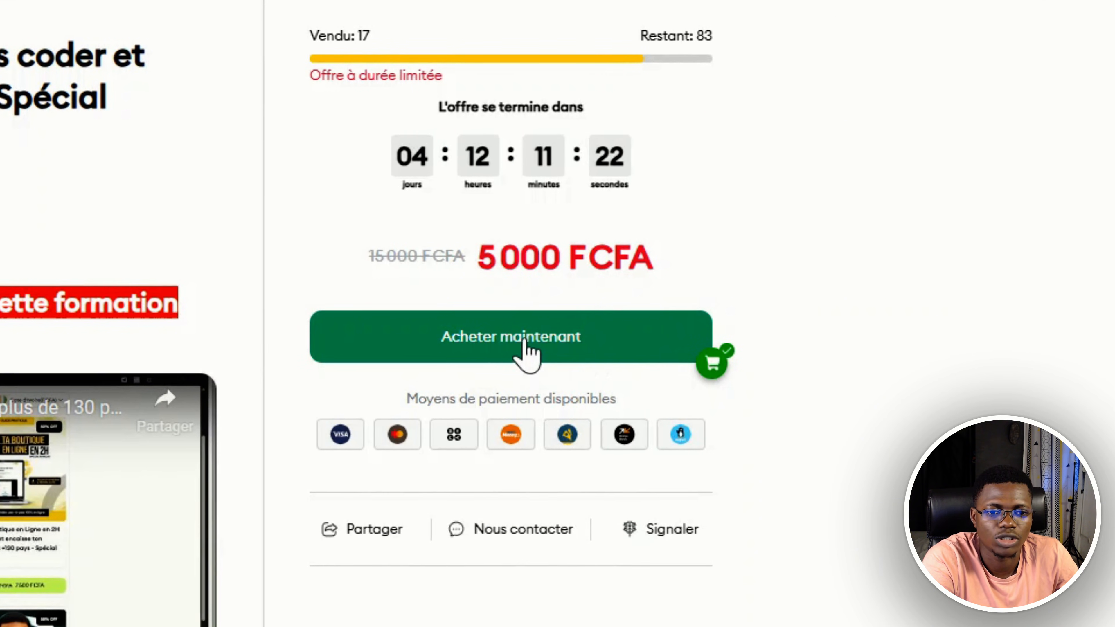
{"action": "left_click", "coordinate": [707, 355]}
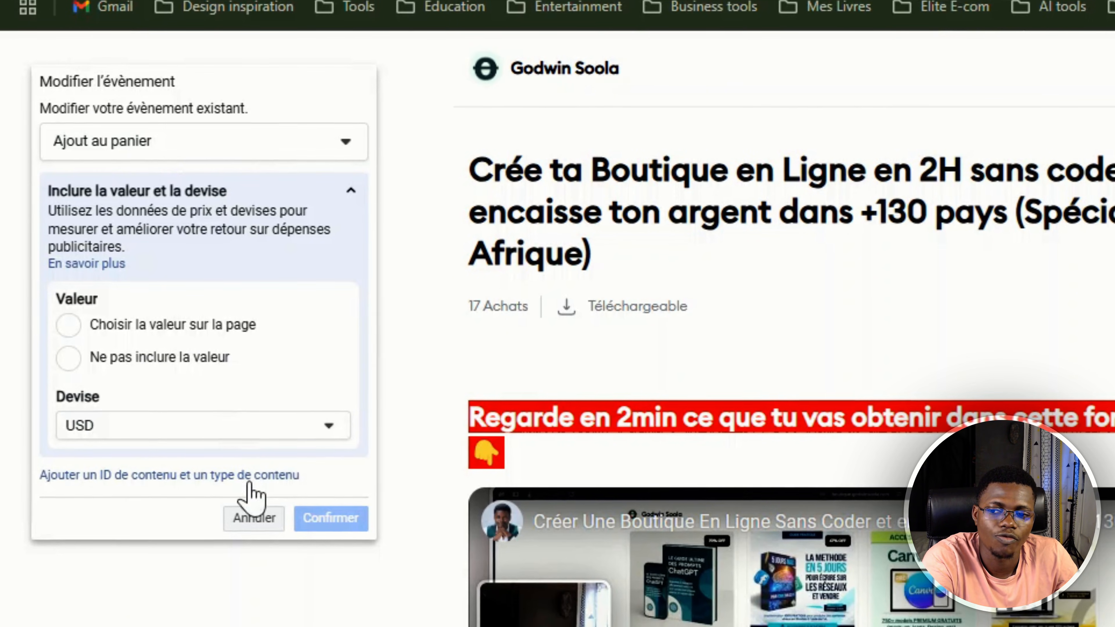
{"action": "left_click", "coordinate": [193, 420]}
{"action": "left_click", "coordinate": [180, 167]}
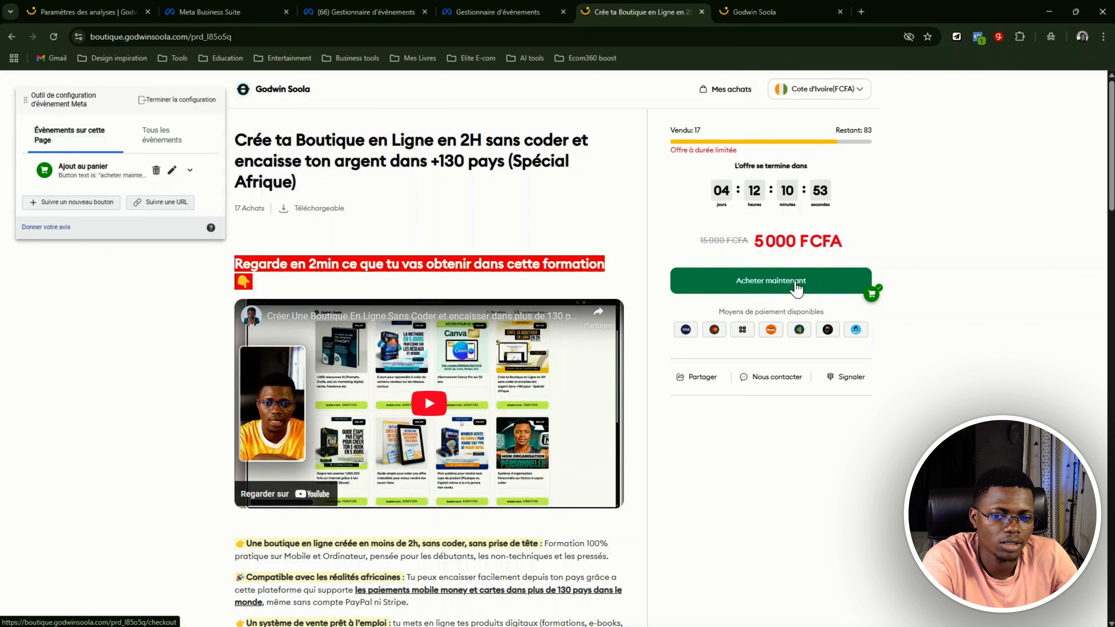
Proceed to the product's checkout and examine the customer information fields alongside the events tracked on that page
{"action": "left_click", "coordinate": [796, 285]}
{"action": "left_click", "coordinate": [297, 195]}
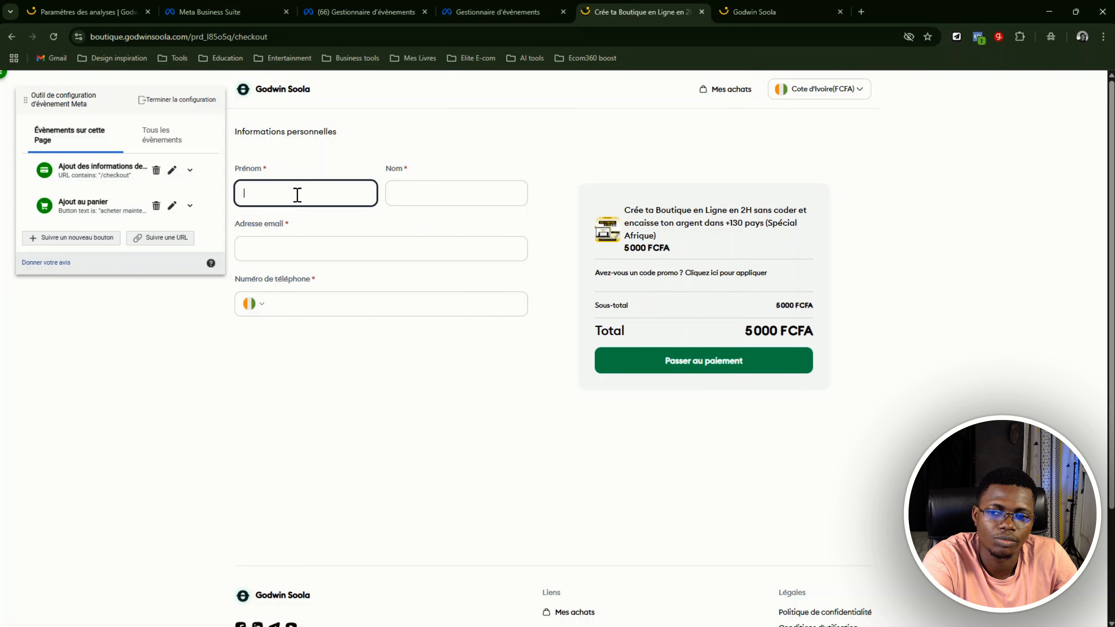
{"action": "left_click", "coordinate": [426, 192]}
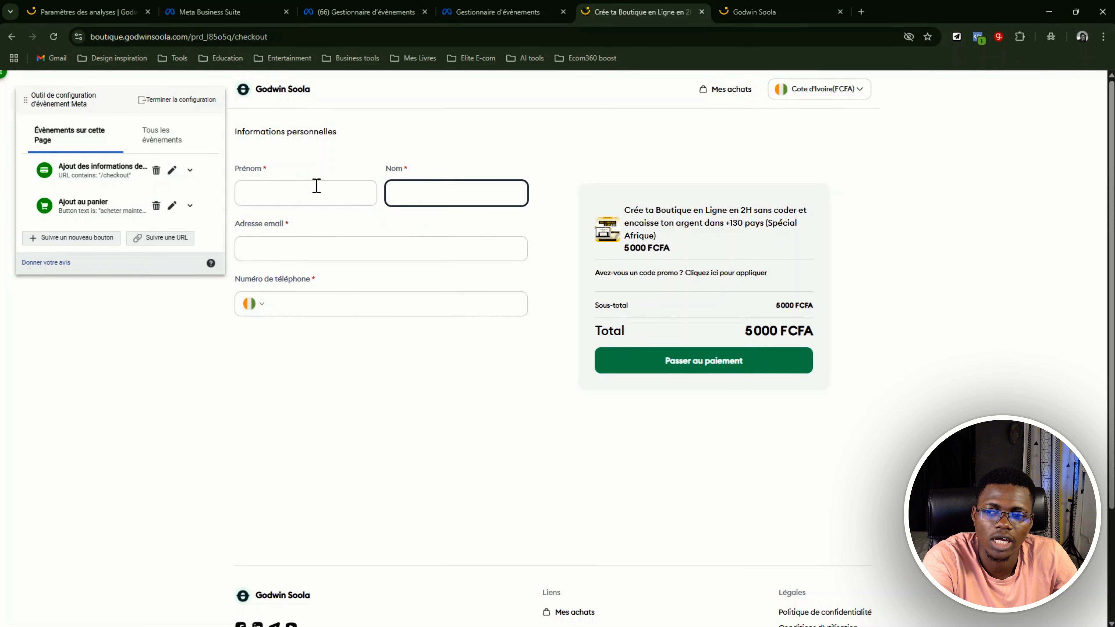
{"action": "left_click", "coordinate": [301, 202]}
{"action": "left_click", "coordinate": [307, 241]}
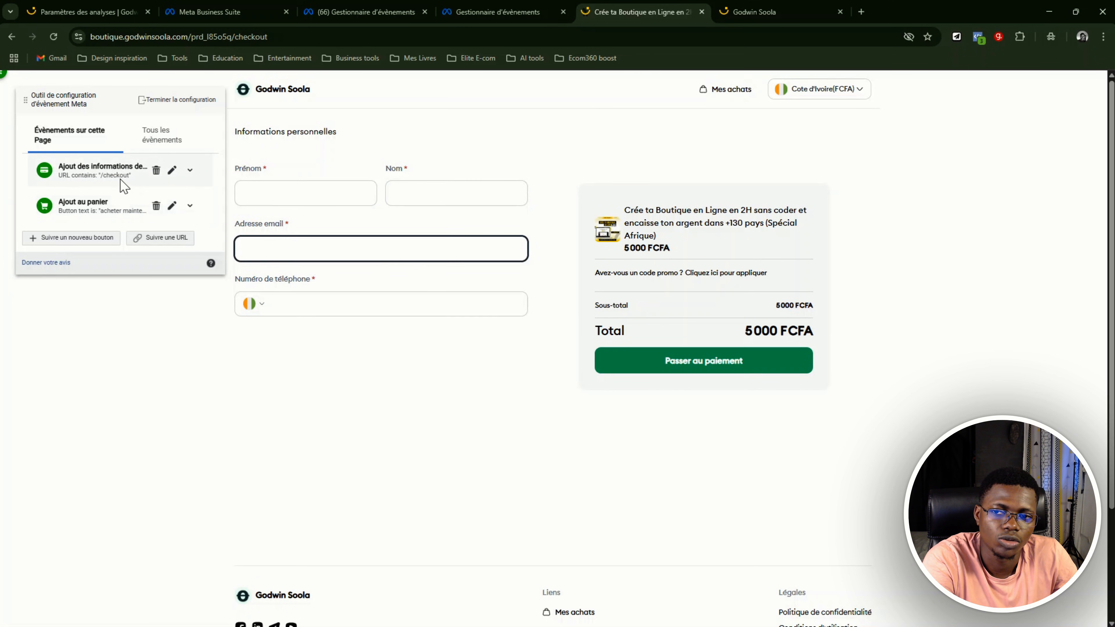
{"action": "left_click", "coordinate": [329, 192]}
{"action": "left_click", "coordinate": [488, 191]}
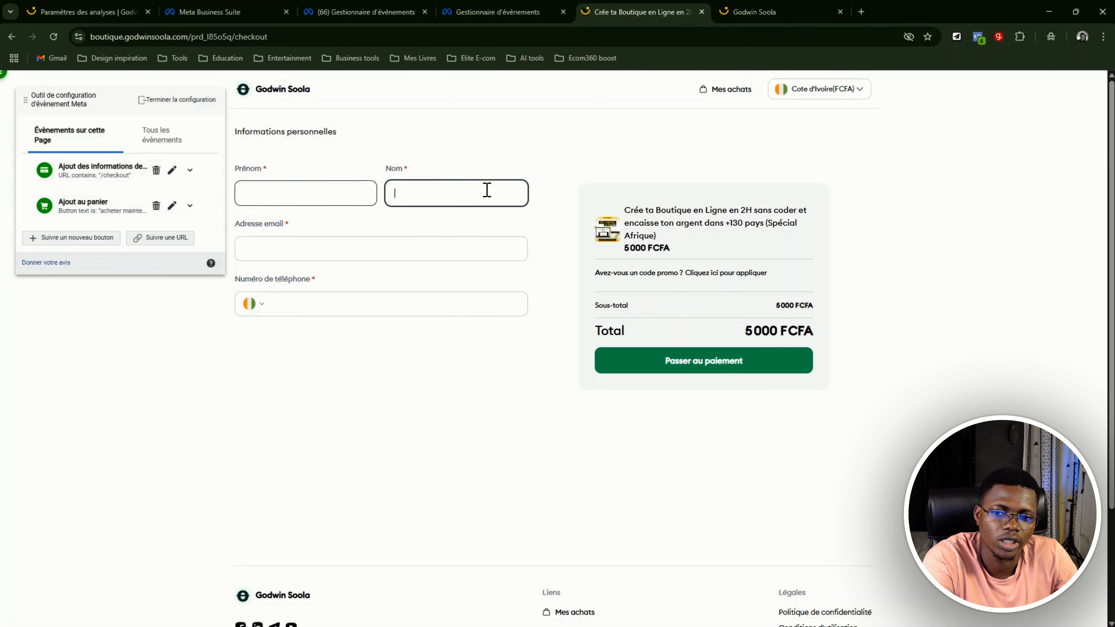
{"action": "left_click", "coordinate": [461, 236]}
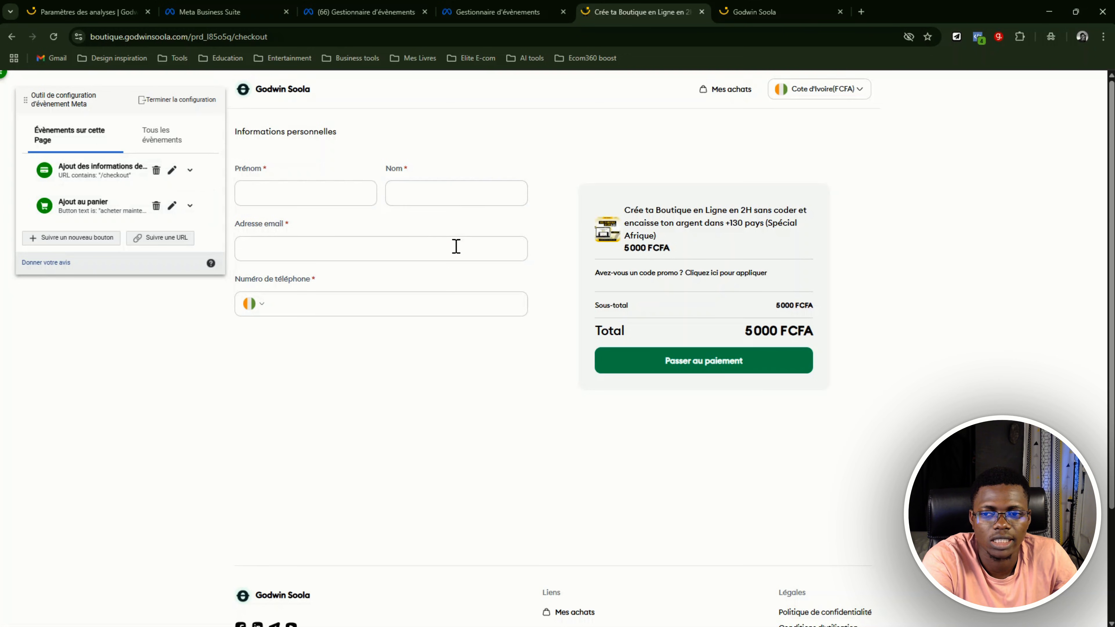
Highlight "checkout" in the page URL to compare it with the URL rule of the payment information event
{"action": "left_click", "coordinate": [238, 37]}
{"action": "double_click", "coordinate": [237, 38]}
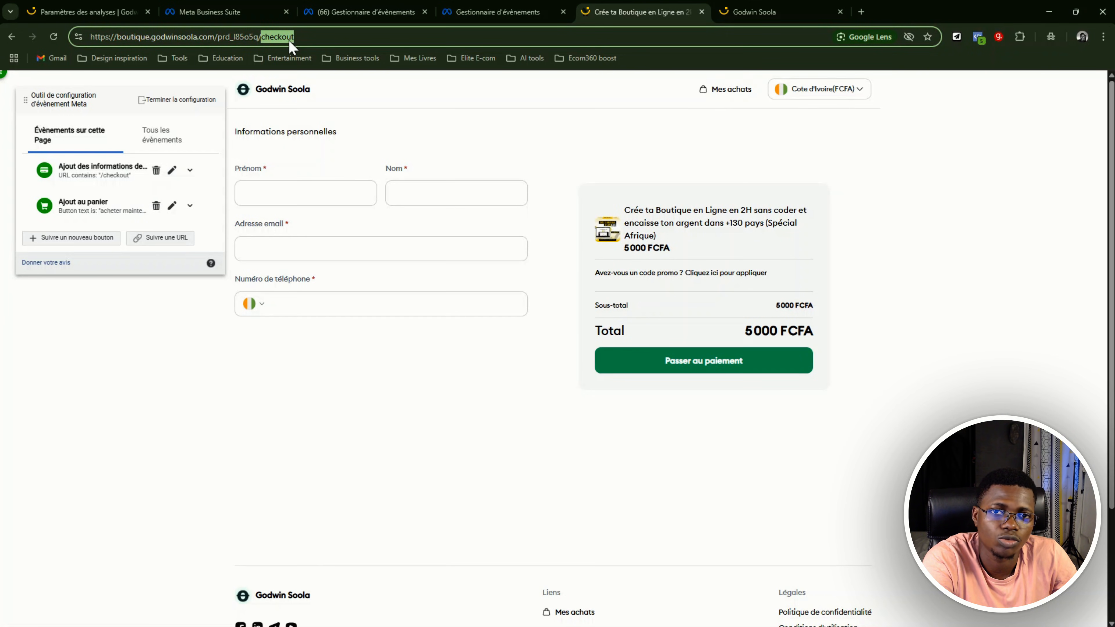
{"action": "left_click", "coordinate": [338, 192]}
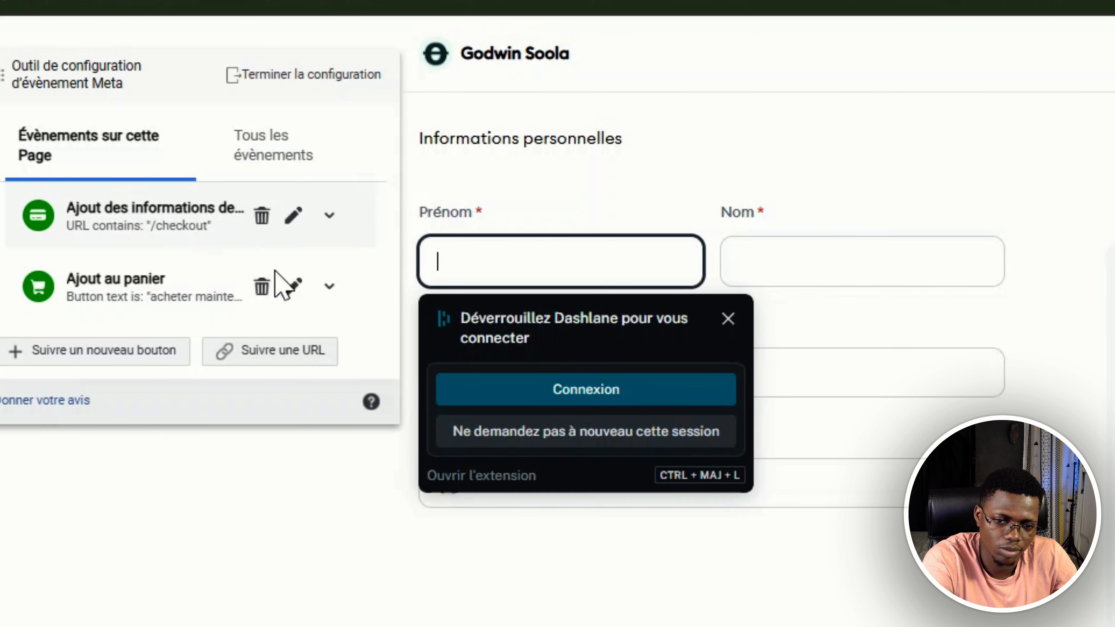
{"action": "left_click", "coordinate": [726, 561]}
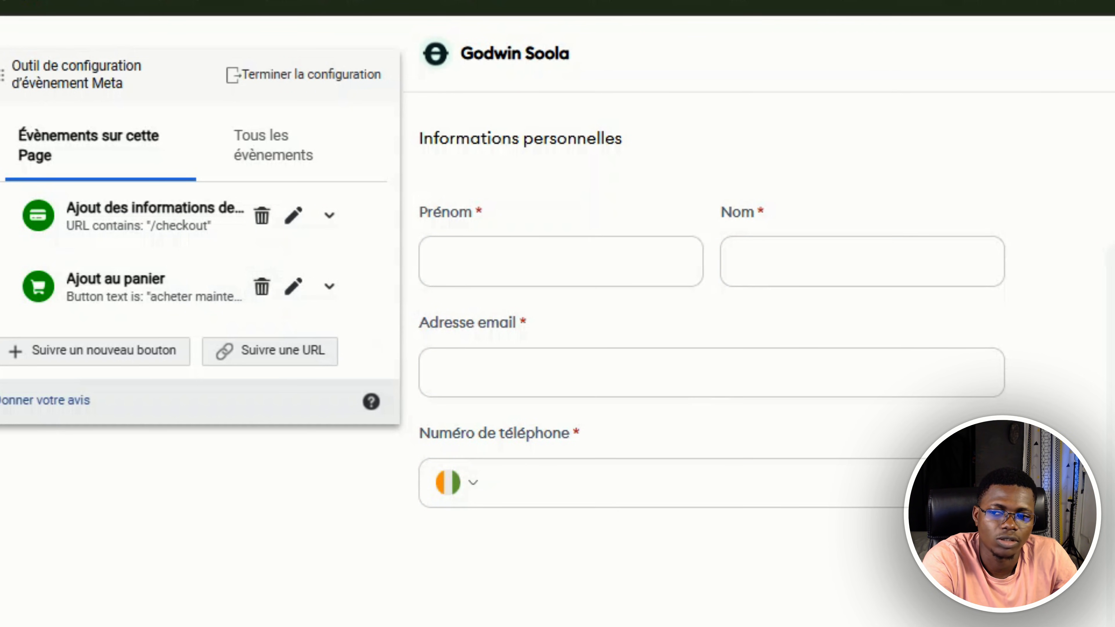
Show all configured events, return to the shop's home page and open the "Digital Money 101" product page
{"action": "left_click", "coordinate": [293, 167]}
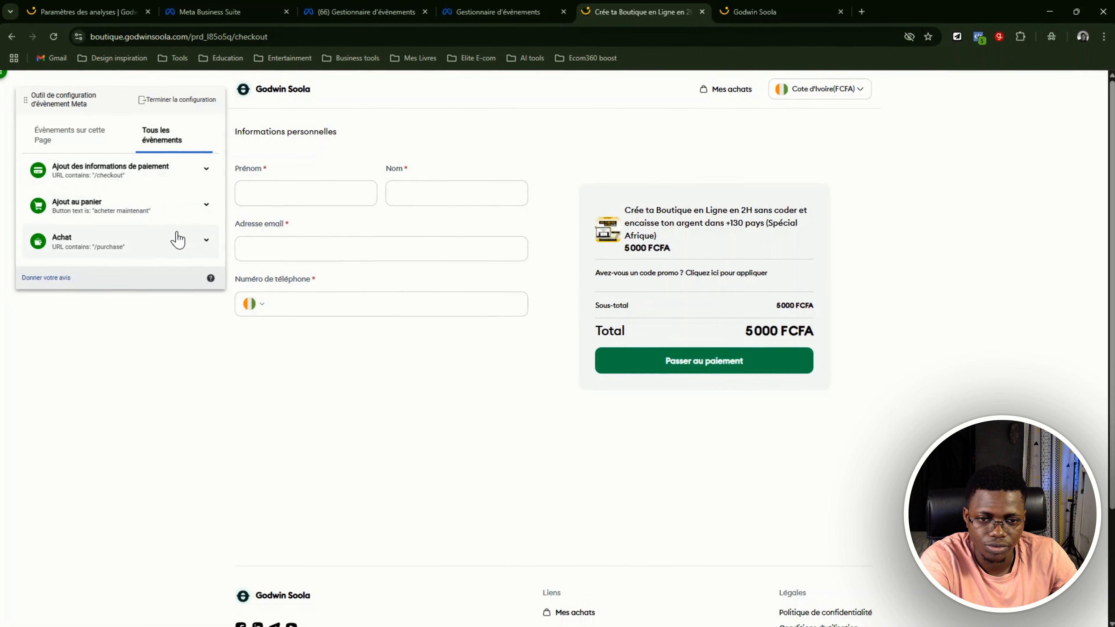
{"action": "left_click", "coordinate": [307, 101]}
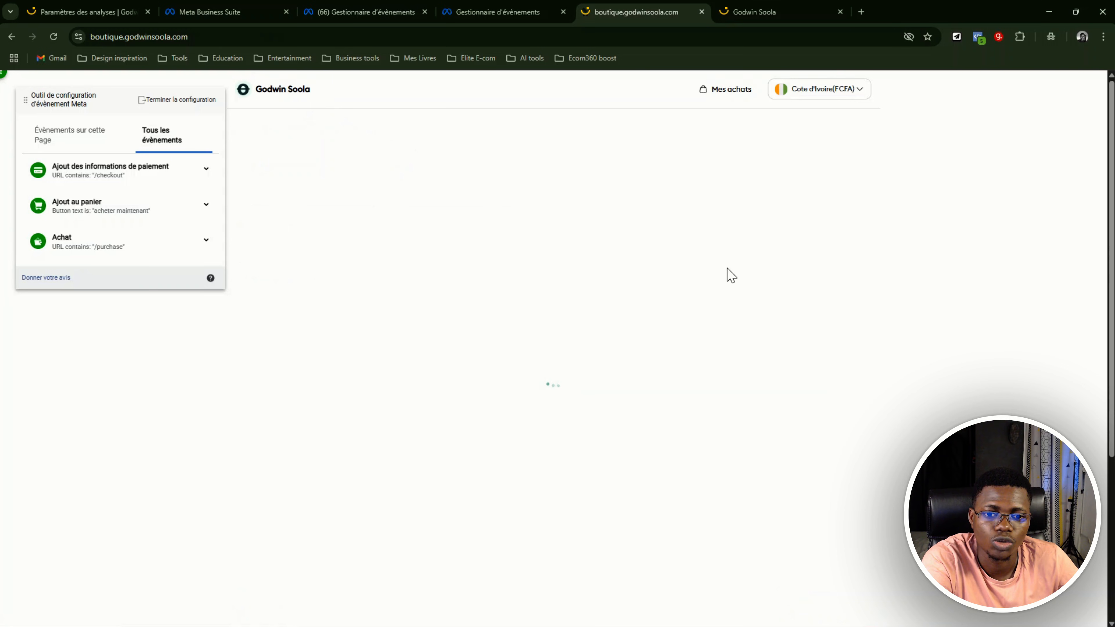
{"action": "left_click", "coordinate": [349, 438]}
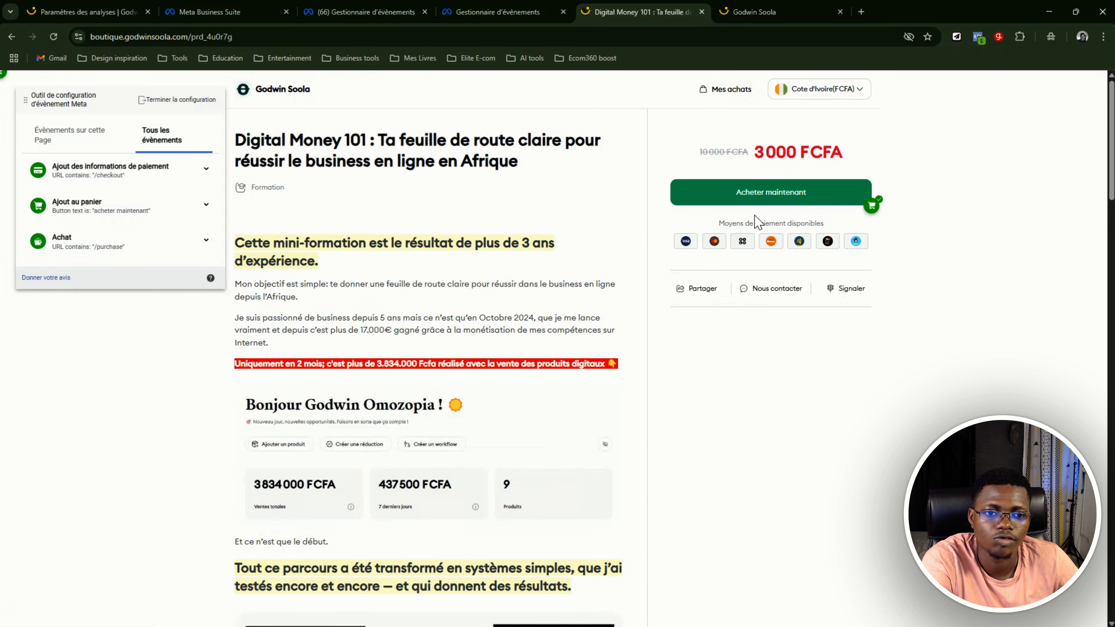
{"action": "scroll", "coordinate": [624, 250], "scroll_direction": "down", "scroll_amount": 12}
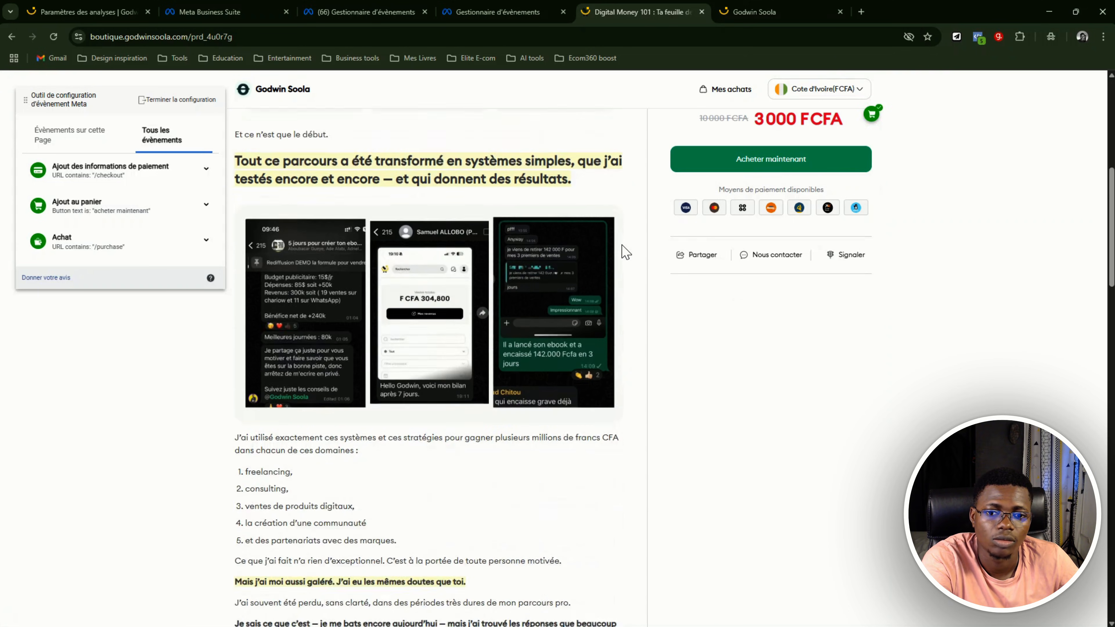
Highlight the "Digital Money 101" product title and proceed to the product's checkout through "Acheter maintenant"
{"action": "scroll", "coordinate": [621, 250], "scroll_direction": "up", "scroll_amount": 15}
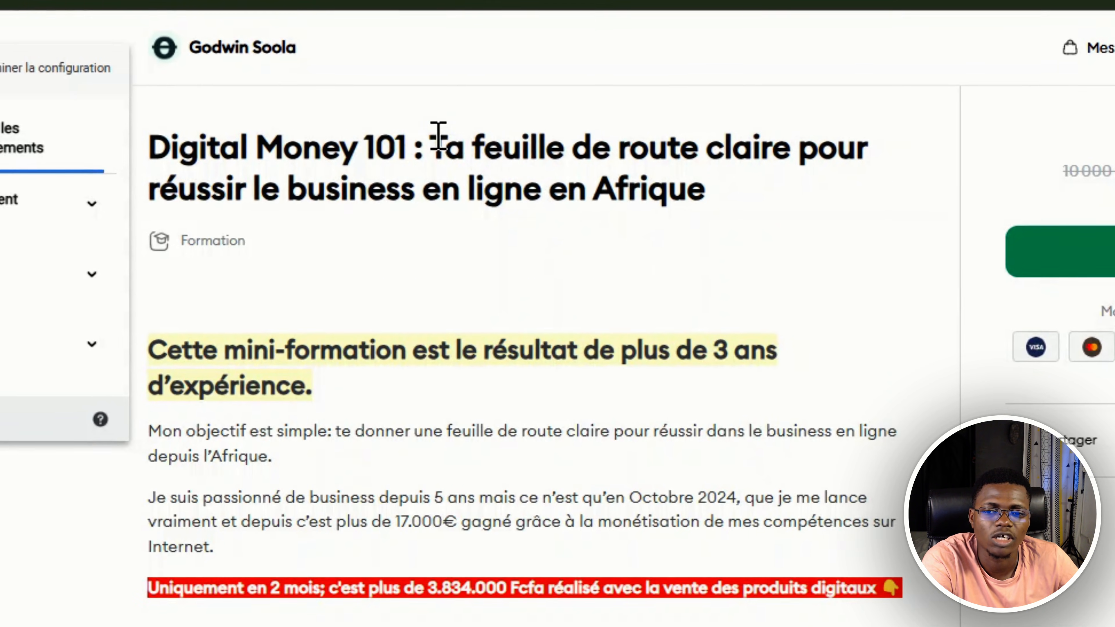
{"action": "left_click_drag", "start_coordinate": [379, 140], "coordinate": [521, 157]}
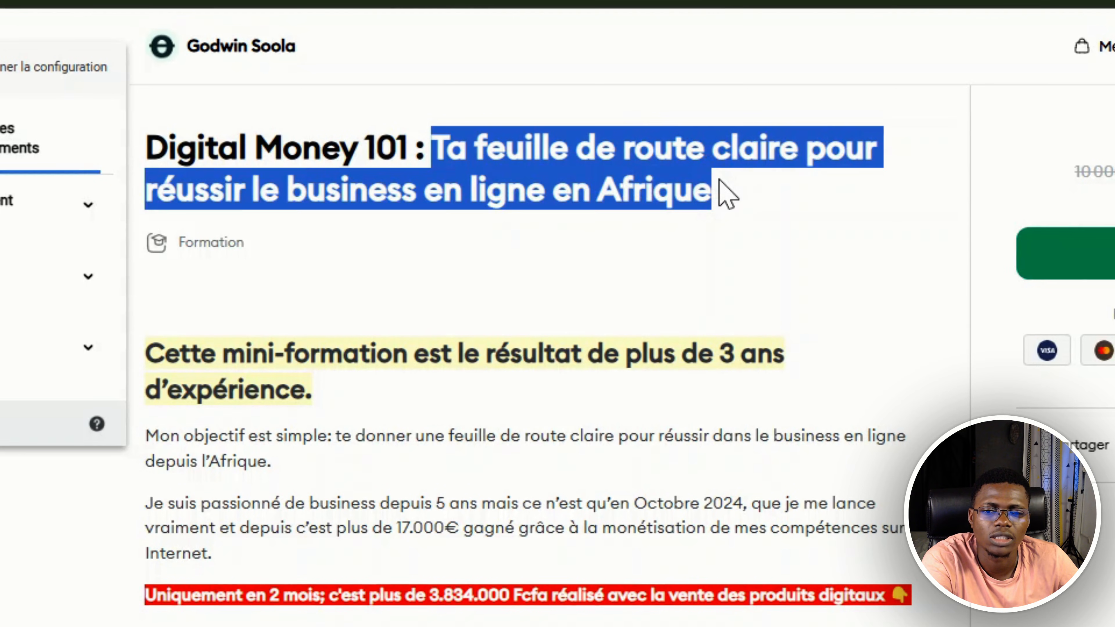
{"action": "left_click", "coordinate": [734, 207]}
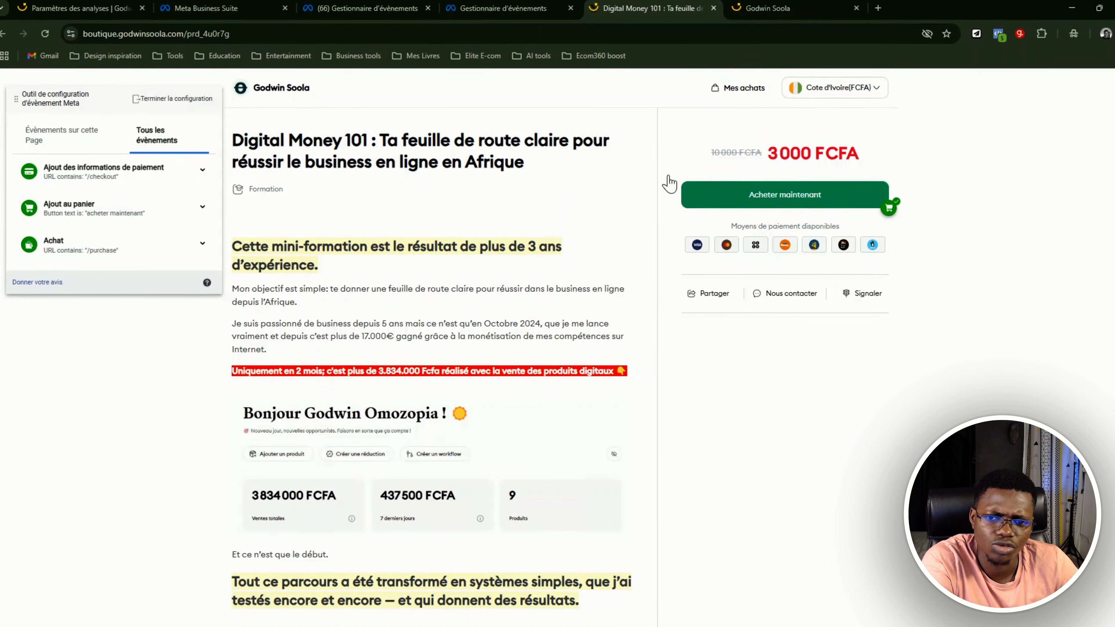
{"action": "left_click_drag", "start_coordinate": [264, 141], "coordinate": [451, 143]}
{"action": "left_click", "coordinate": [526, 155]}
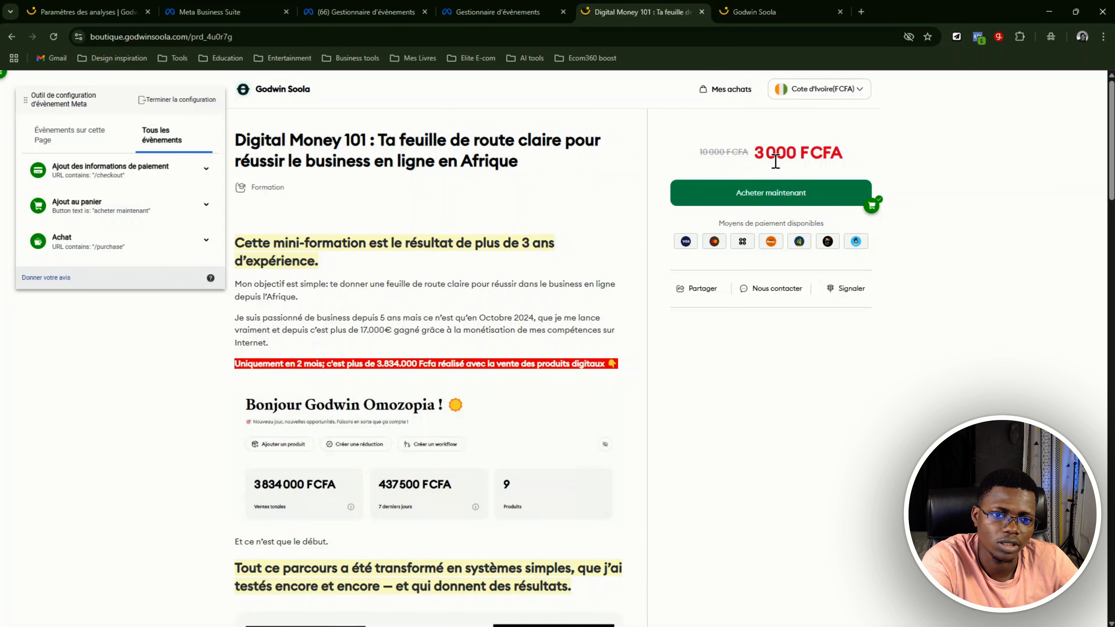
{"action": "left_click", "coordinate": [774, 203]}
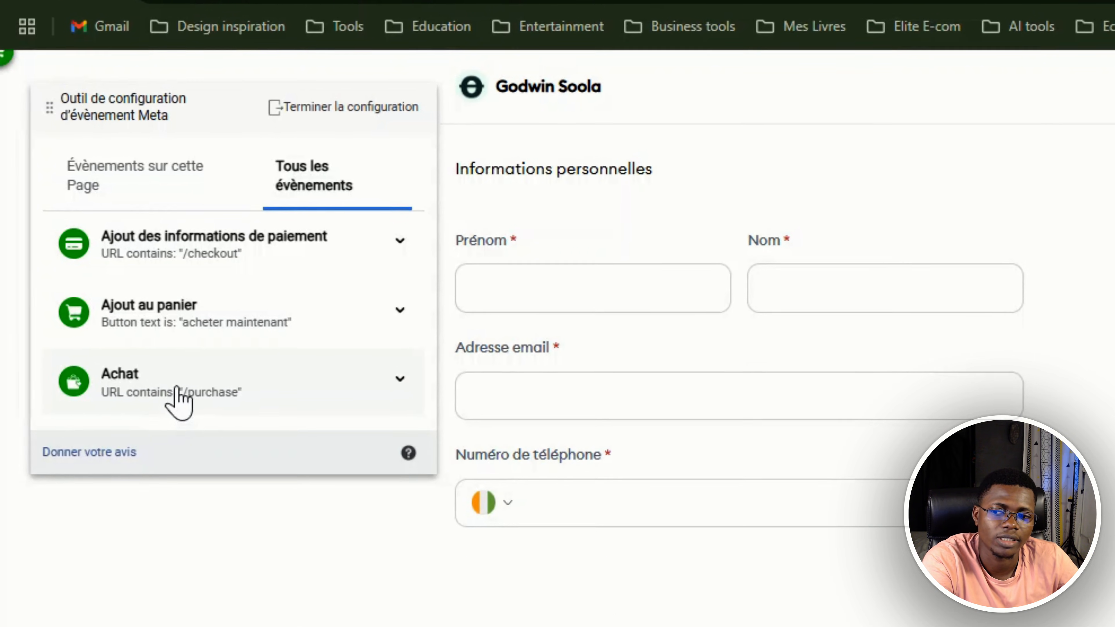
Delete the existing "Achat" event based on the "/purchase" URL rule and check the remaining configured events
{"action": "left_click", "coordinate": [209, 392]}
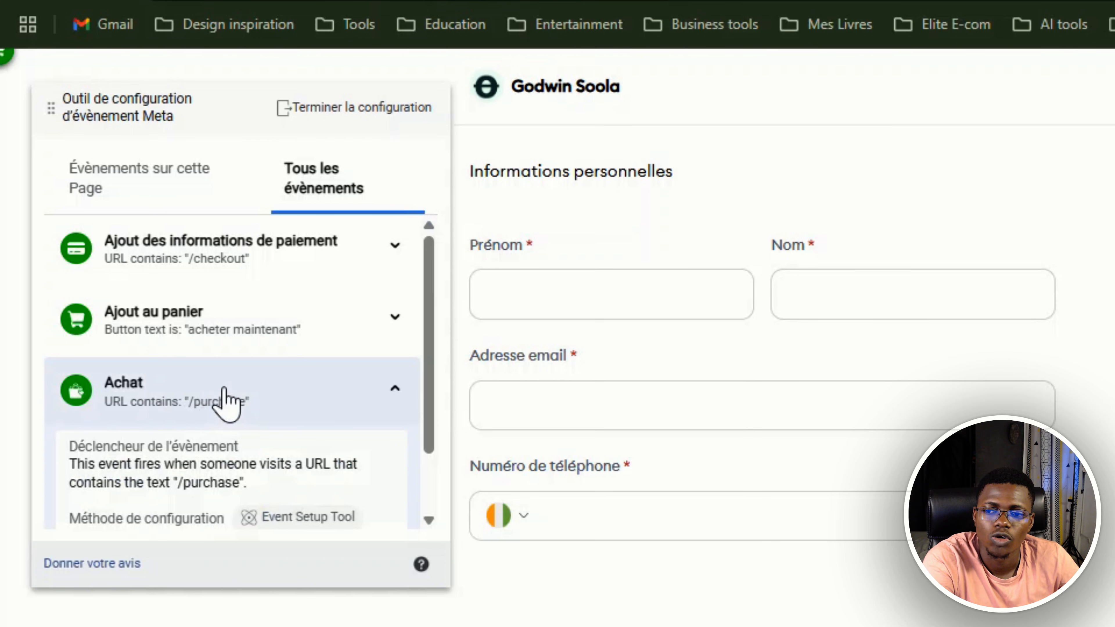
{"action": "scroll", "coordinate": [224, 398], "scroll_direction": "down", "scroll_amount": 2}
{"action": "left_click", "coordinate": [136, 492]}
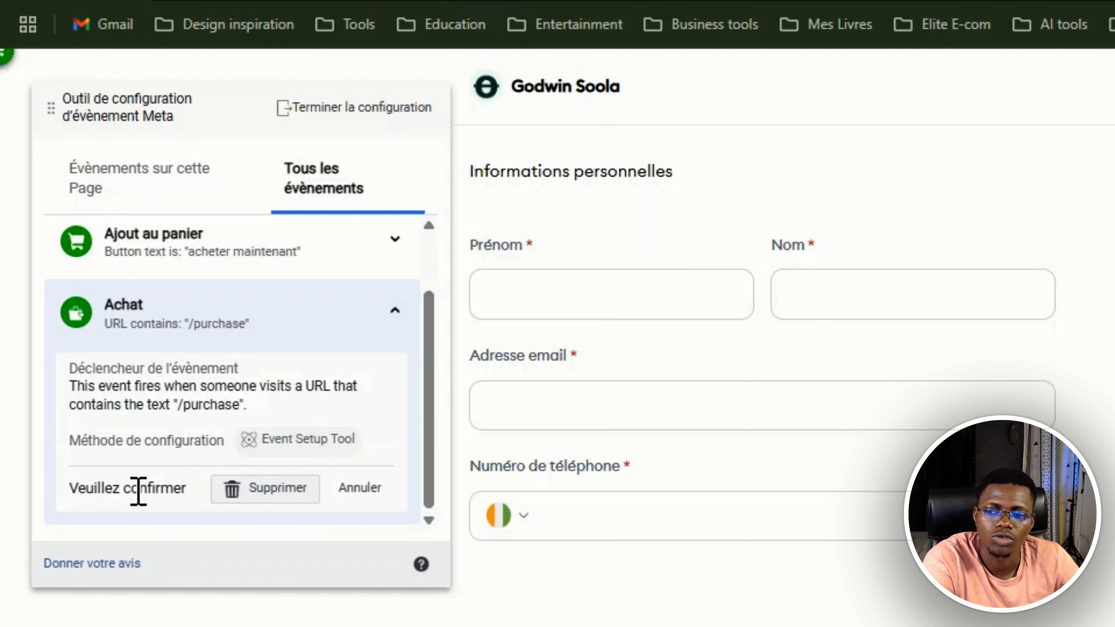
{"action": "left_click", "coordinate": [252, 491]}
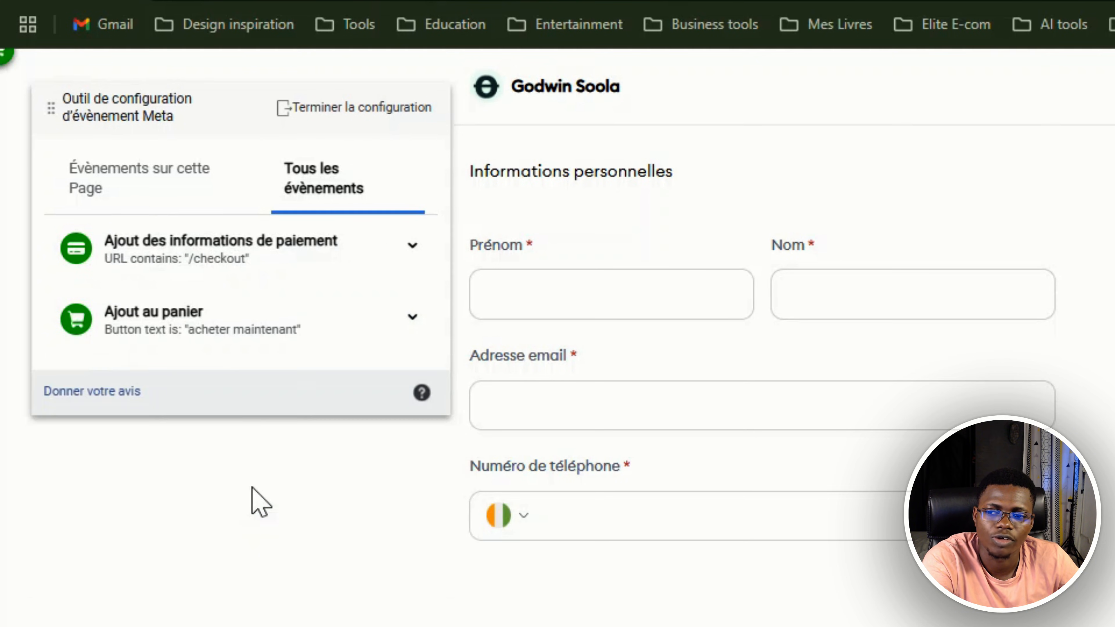
{"action": "left_click", "coordinate": [189, 195]}
{"action": "left_click", "coordinate": [364, 187]}
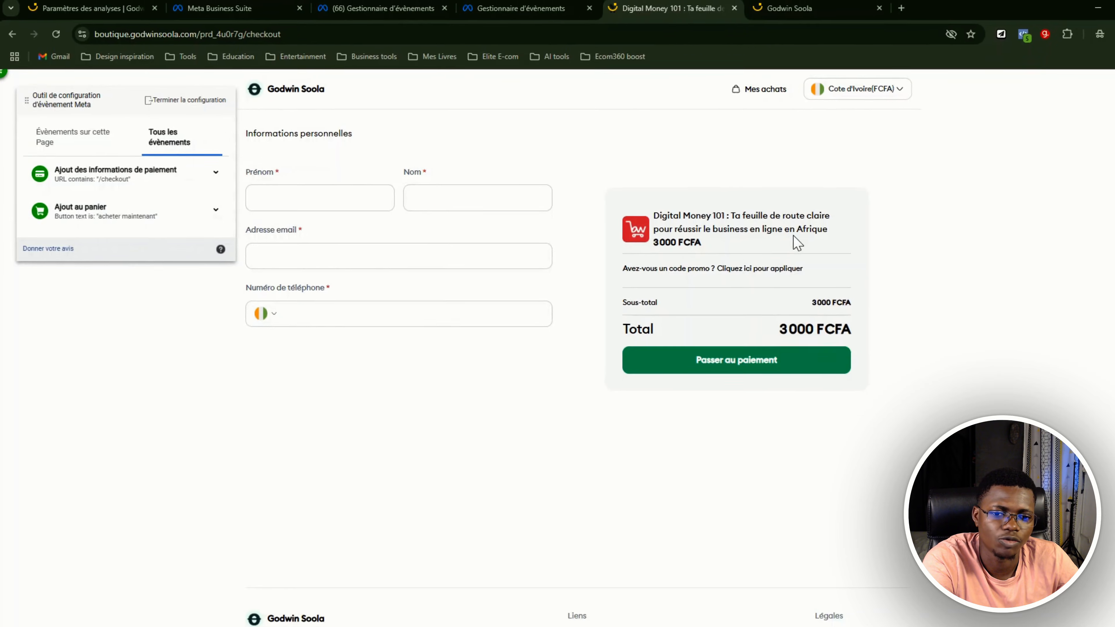
Enter the customer's name, email and phone number, apply the promo code, and submit the order
{"action": "left_click", "coordinate": [645, 289]}
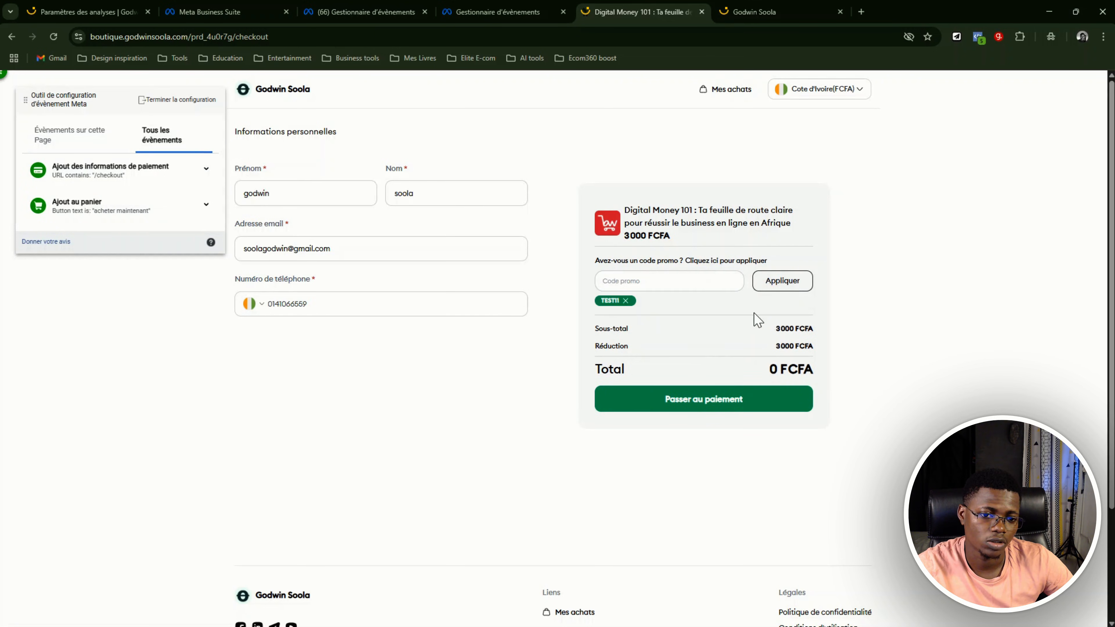
{"action": "left_click", "coordinate": [711, 403]}
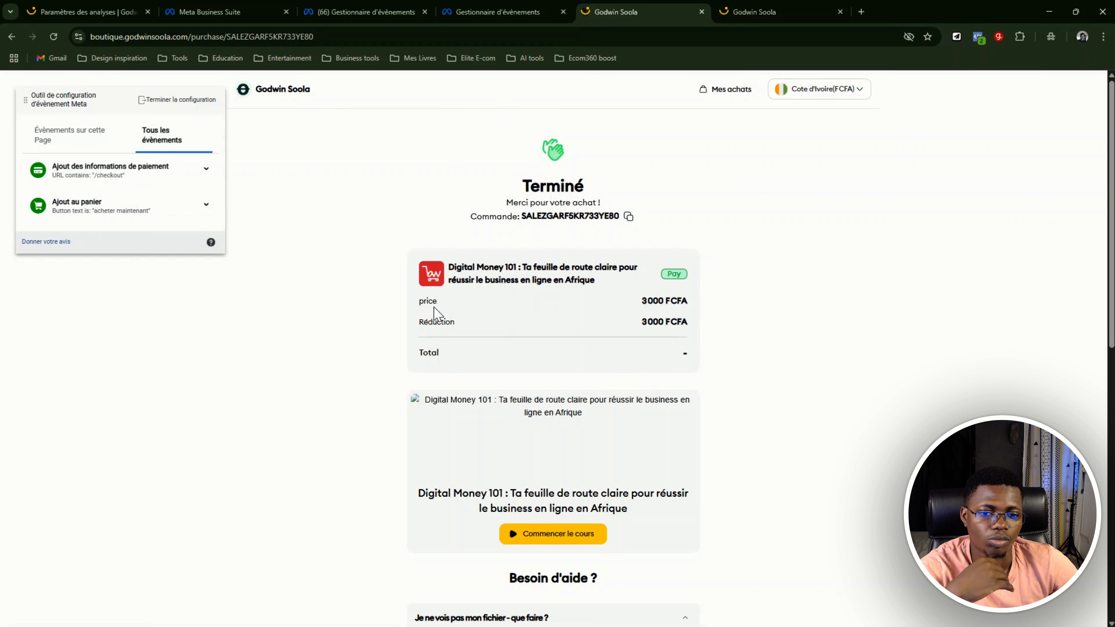
Examine the order confirmation page, including the order summary, the "Commencer le cours" button, the help questions and the instructions
{"action": "scroll", "coordinate": [685, 356], "scroll_direction": "down", "scroll_amount": 2}
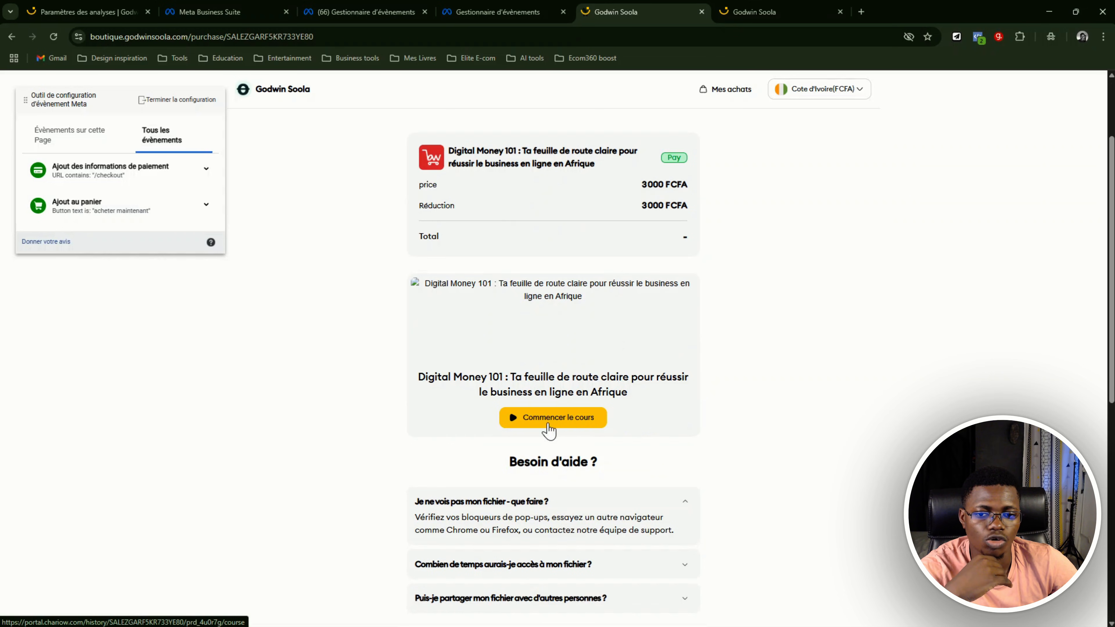
{"action": "scroll", "coordinate": [545, 334], "scroll_direction": "down", "scroll_amount": 1}
{"action": "scroll", "coordinate": [544, 263], "scroll_direction": "down", "scroll_amount": 2}
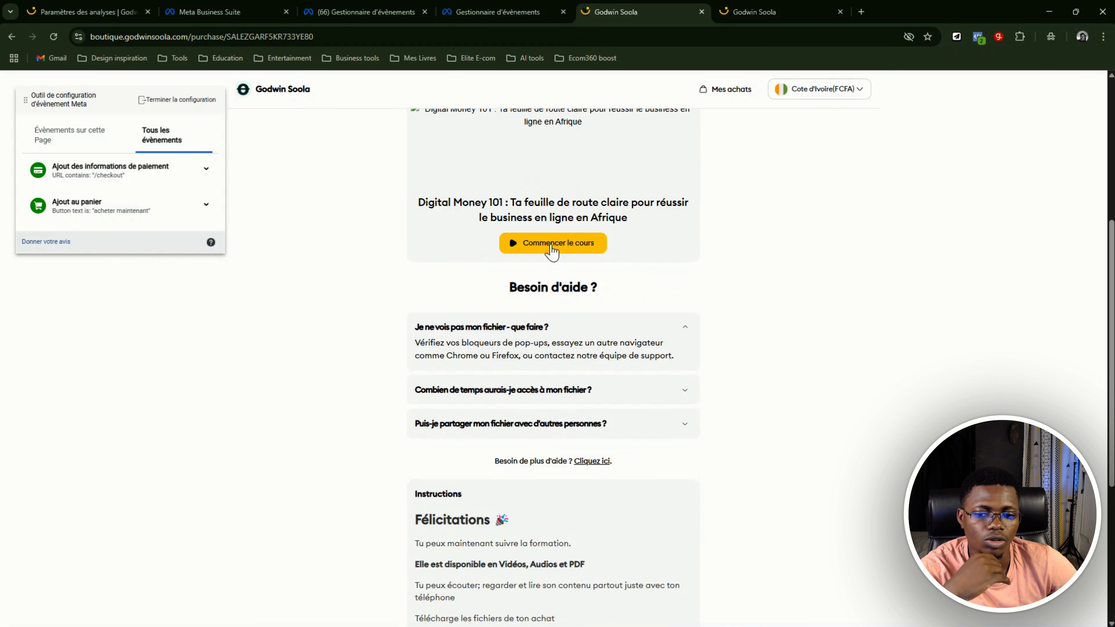
{"action": "scroll", "coordinate": [505, 338], "scroll_direction": "down", "scroll_amount": 2}
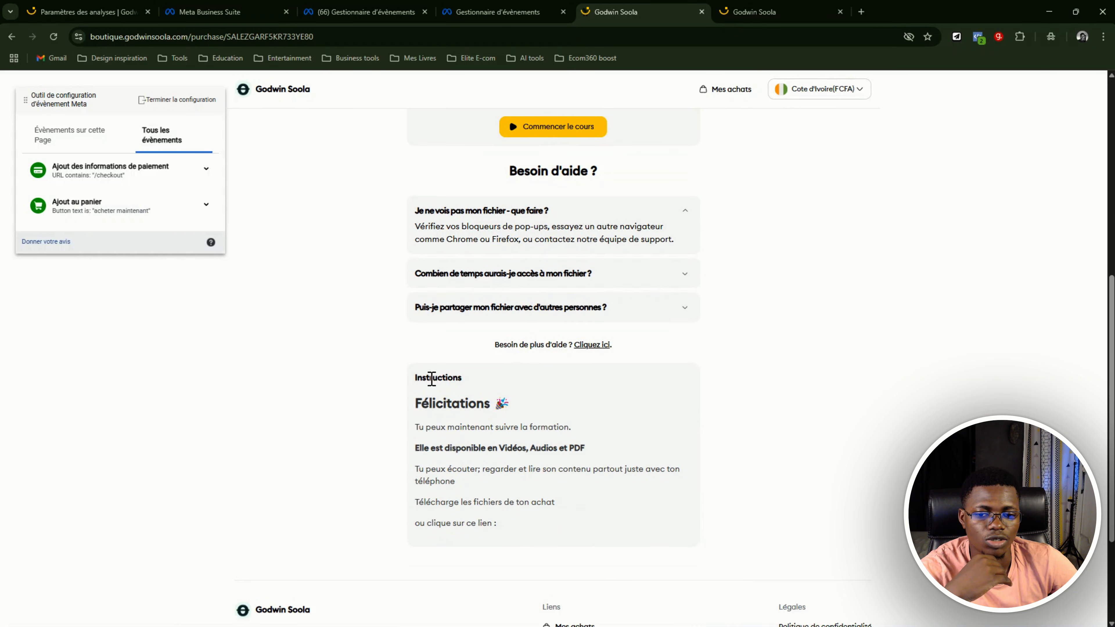
{"action": "scroll", "coordinate": [452, 430], "scroll_direction": "up", "scroll_amount": 6}
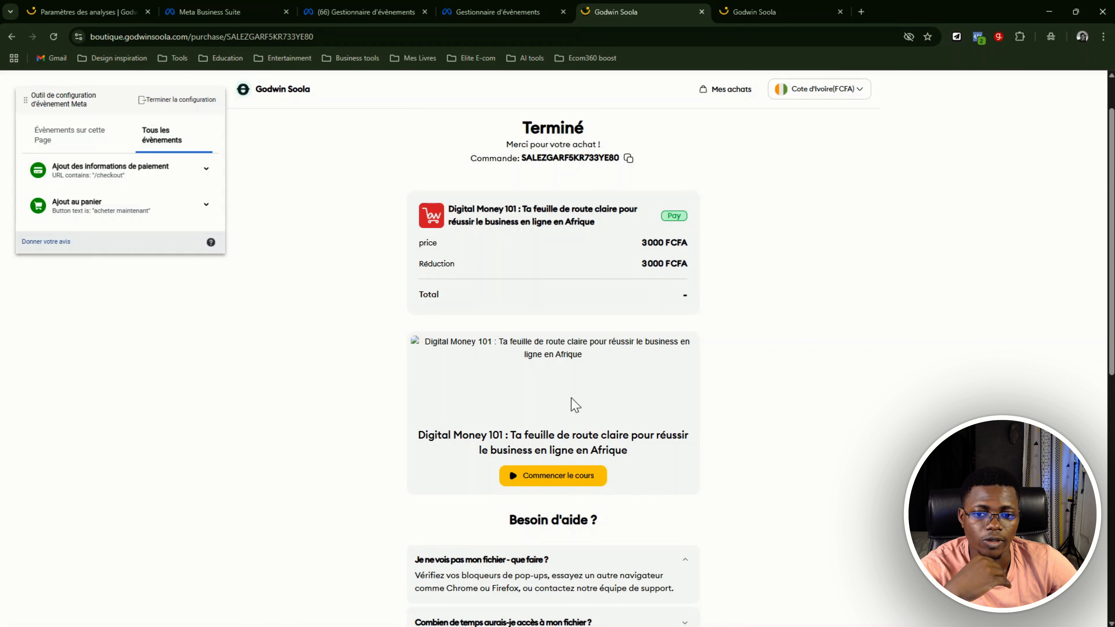
{"action": "scroll", "coordinate": [553, 352], "scroll_direction": "down", "scroll_amount": 3}
{"action": "scroll", "coordinate": [527, 329], "scroll_direction": "down", "scroll_amount": 1}
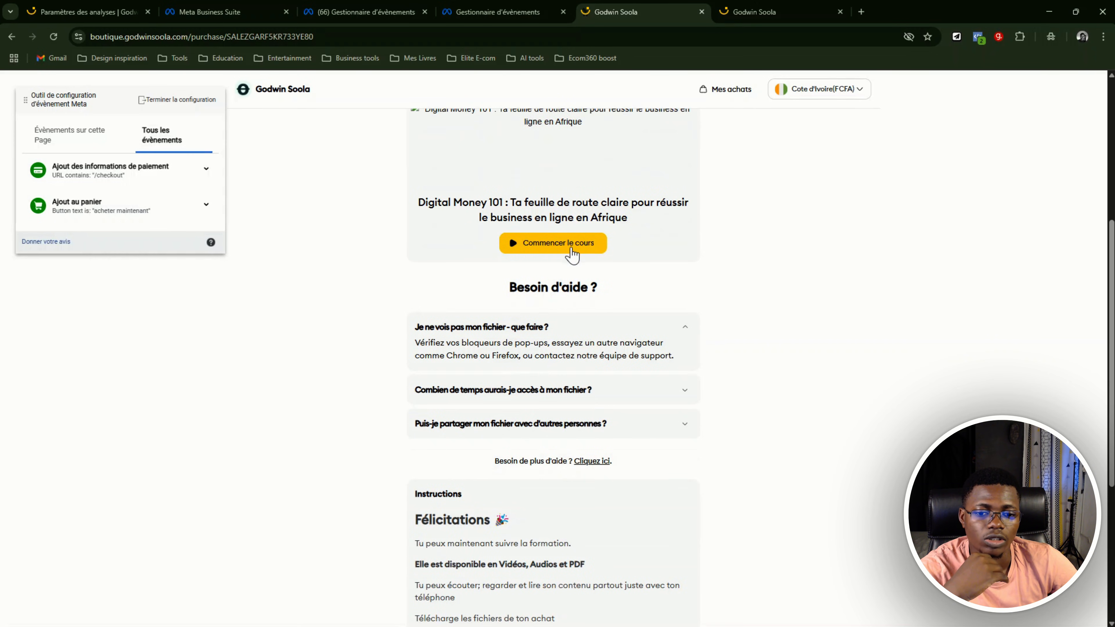
{"action": "scroll", "coordinate": [555, 253], "scroll_direction": "down", "scroll_amount": 1}
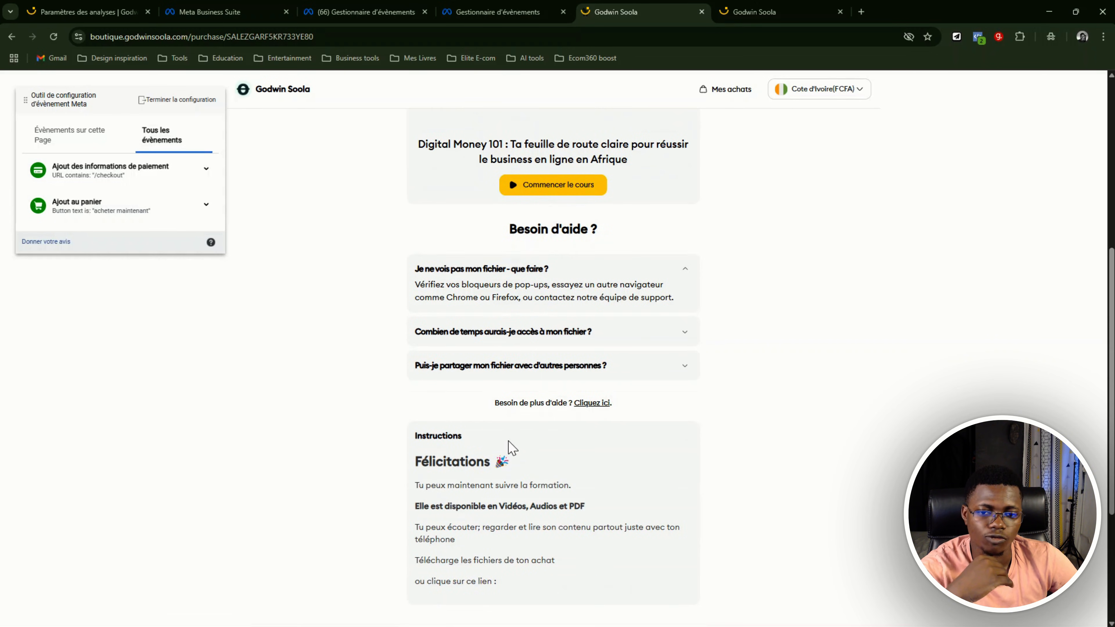
{"action": "scroll", "coordinate": [510, 448], "scroll_direction": "up", "scroll_amount": 6}
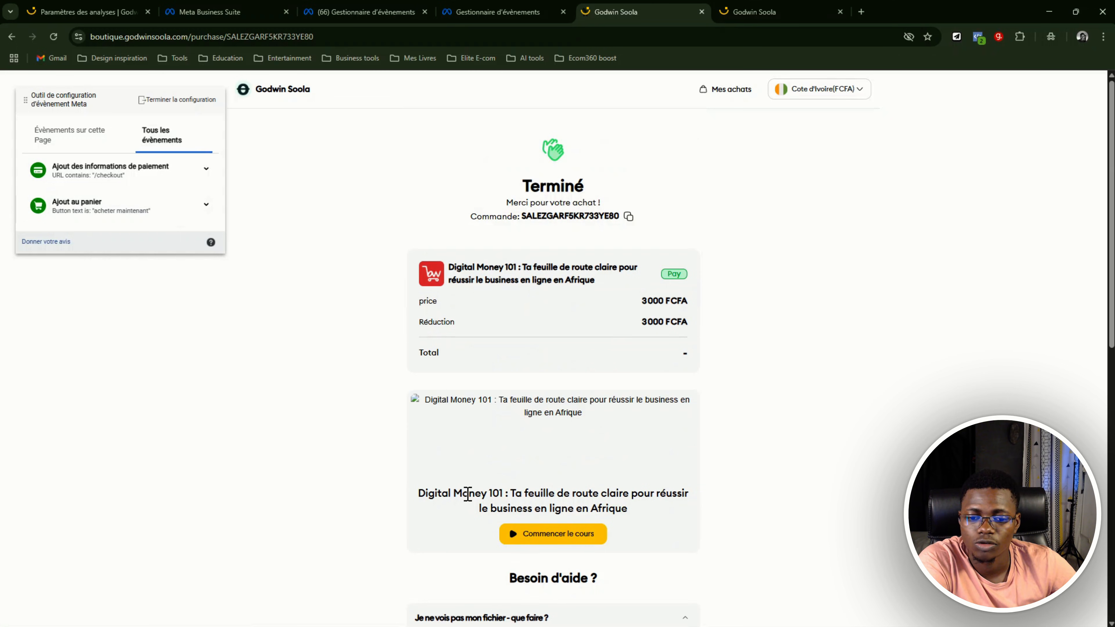
{"action": "scroll", "coordinate": [549, 532], "scroll_direction": "down", "scroll_amount": 1}
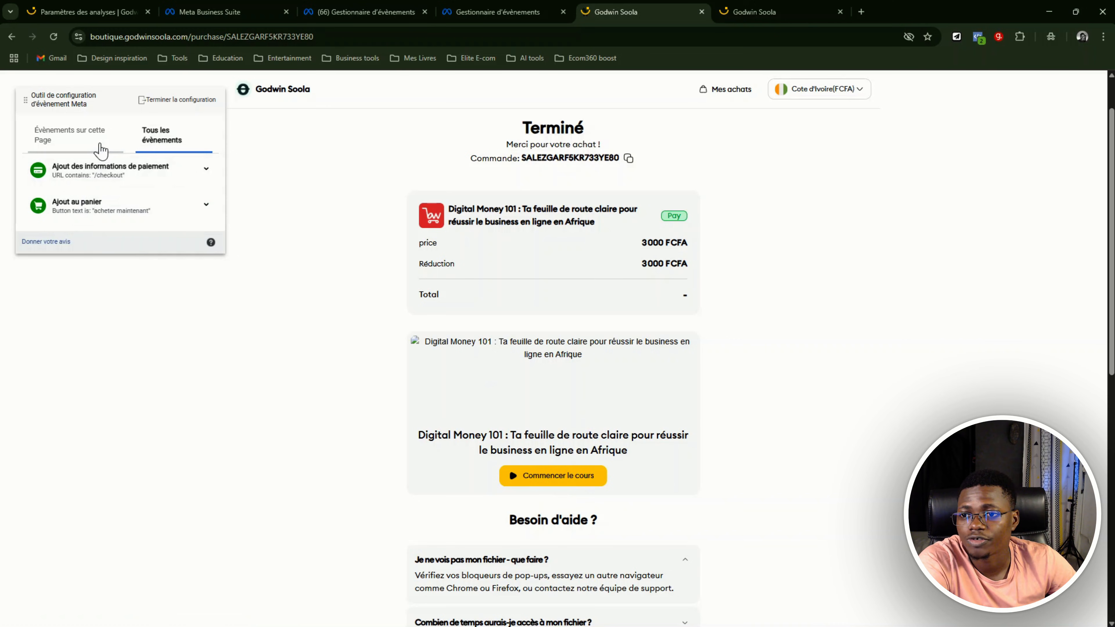
Start tracking a new button on the confirmation page and select "Commencer le cours" as the tracked button
{"action": "left_click", "coordinate": [115, 143]}
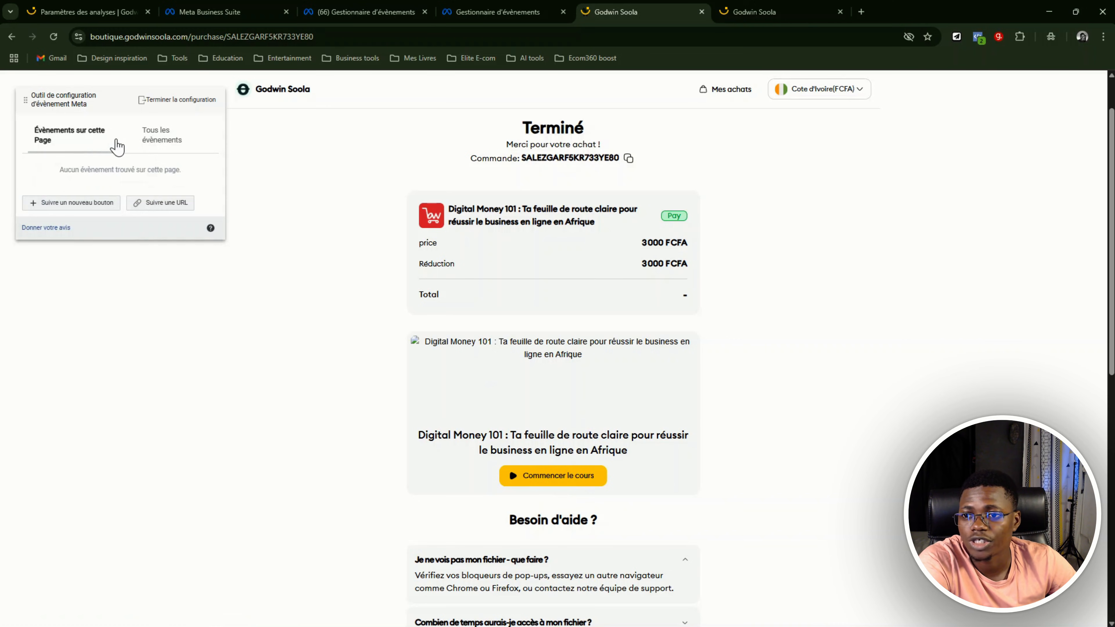
{"action": "left_click", "coordinate": [93, 203]}
{"action": "scroll", "coordinate": [660, 235], "scroll_direction": "down", "scroll_amount": 5}
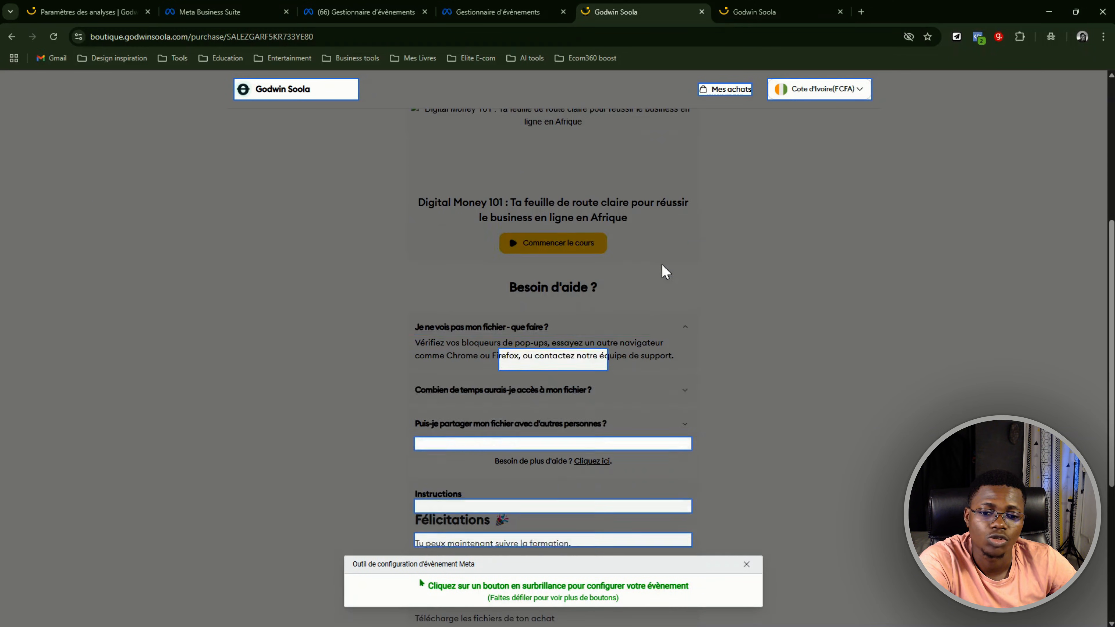
{"action": "scroll", "coordinate": [580, 257], "scroll_direction": "down", "scroll_amount": 1}
{"action": "scroll", "coordinate": [571, 264], "scroll_direction": "down", "scroll_amount": 3}
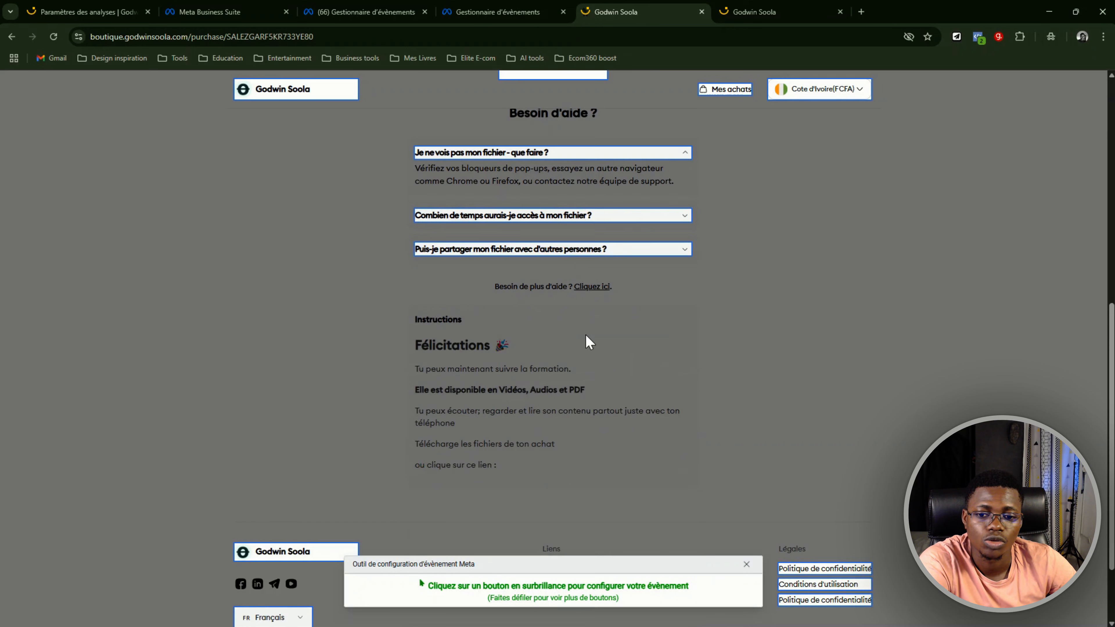
{"action": "scroll", "coordinate": [586, 339], "scroll_direction": "up", "scroll_amount": 4}
{"action": "left_click", "coordinate": [557, 244]}
{"action": "scroll", "coordinate": [560, 250], "scroll_direction": "up", "scroll_amount": 2}
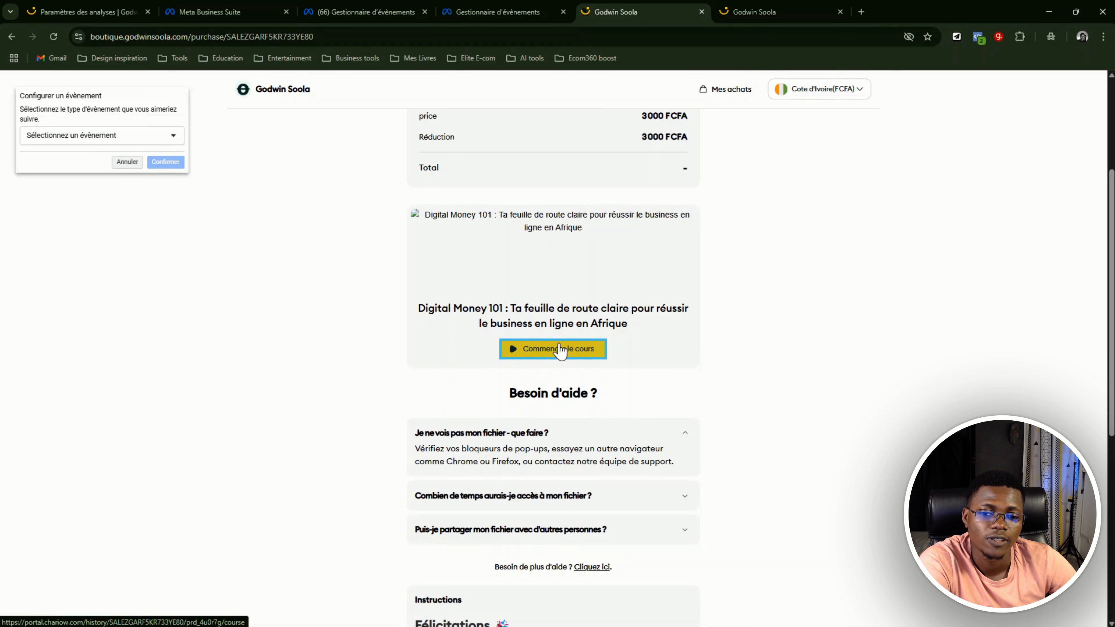
Assign the "Achat" event to the selected button with "Ne pas inclure la valeur" and confirm the configuration
{"action": "left_click", "coordinate": [118, 140]}
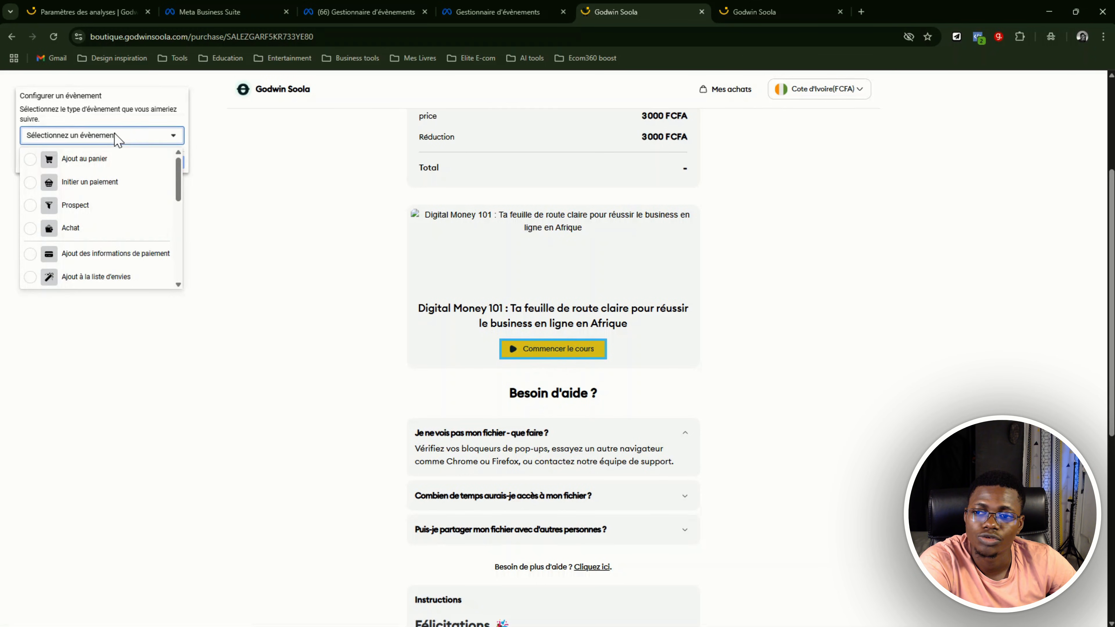
{"action": "left_click", "coordinate": [89, 234]}
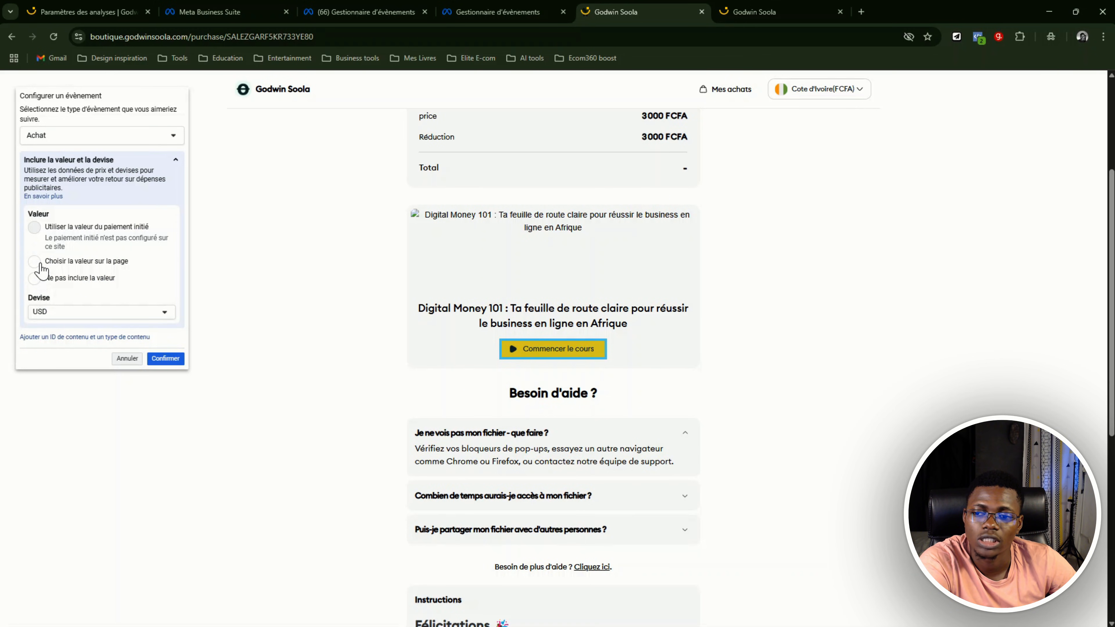
{"action": "left_click", "coordinate": [40, 265]}
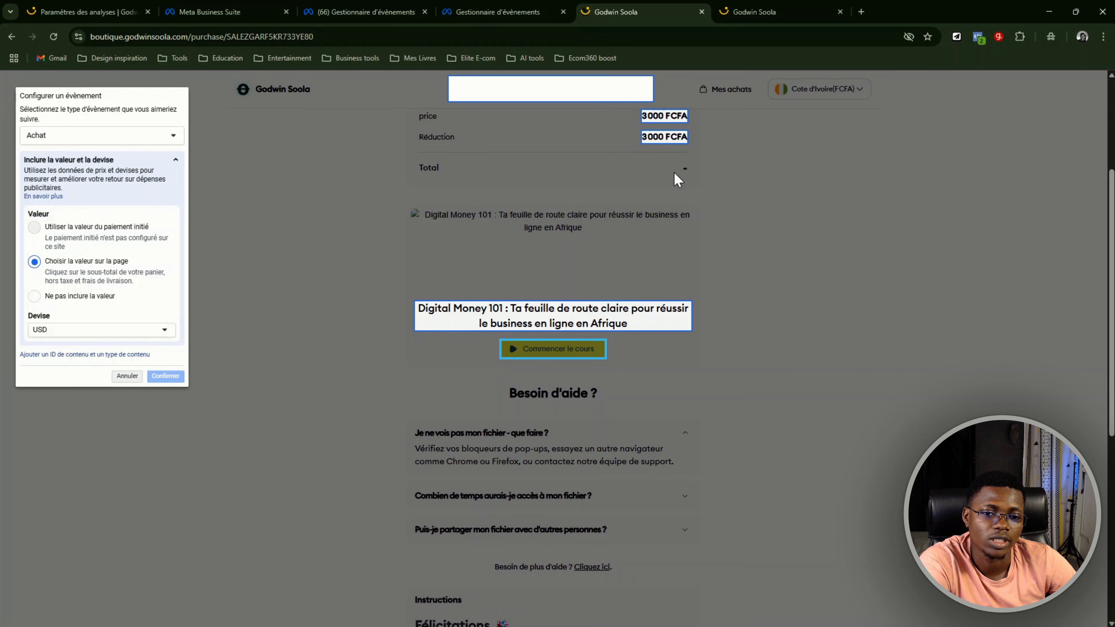
{"action": "scroll", "coordinate": [680, 178], "scroll_direction": "up", "scroll_amount": 3}
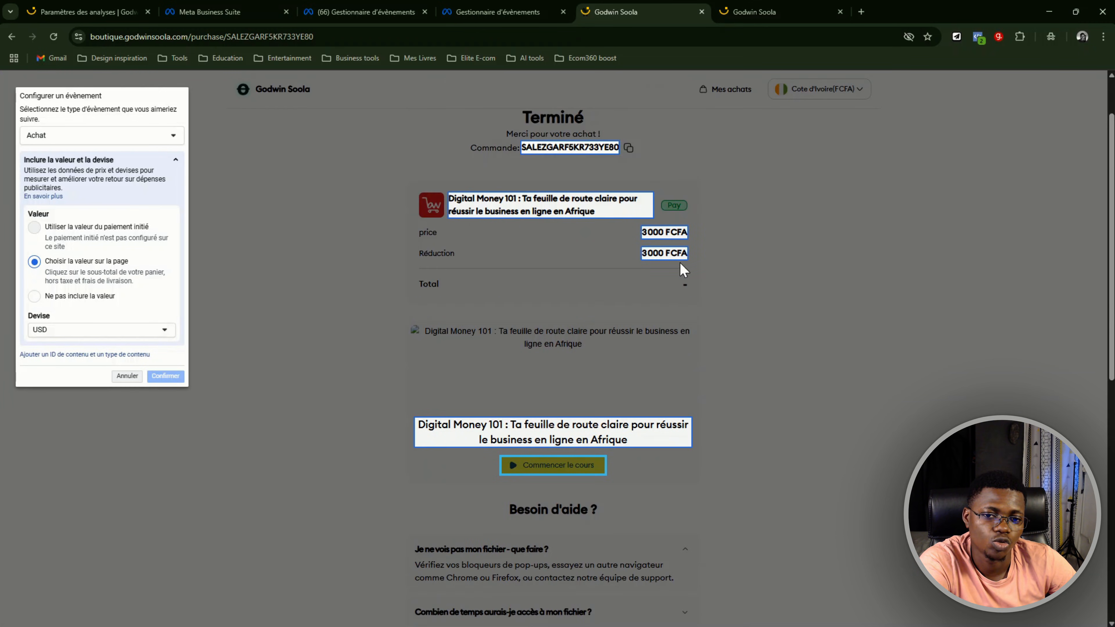
{"action": "left_click", "coordinate": [39, 295]}
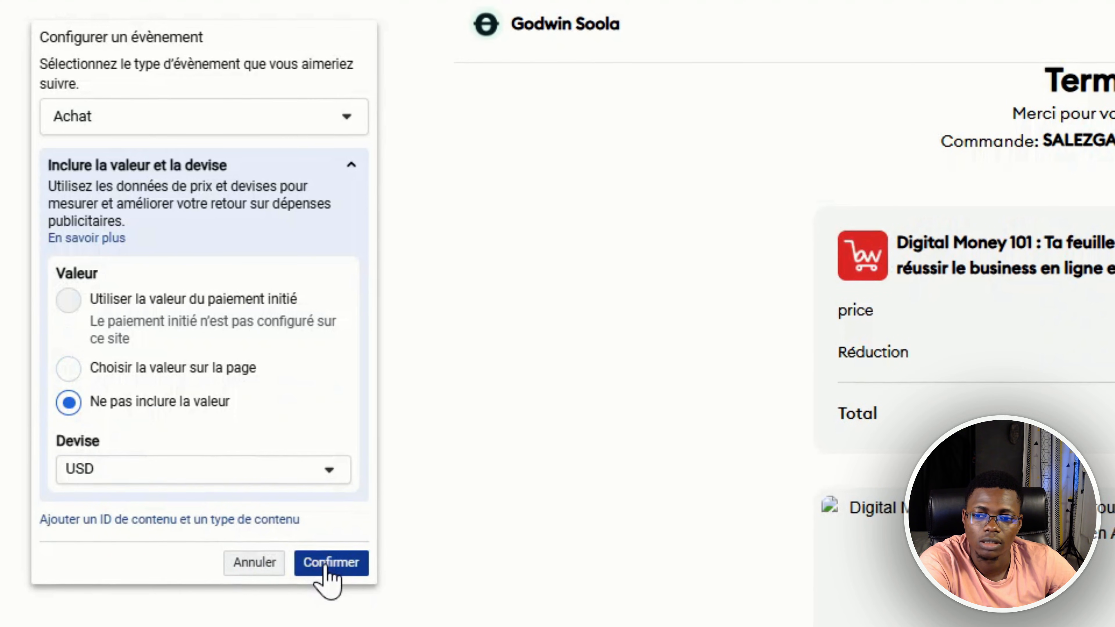
{"action": "left_click", "coordinate": [314, 545]}
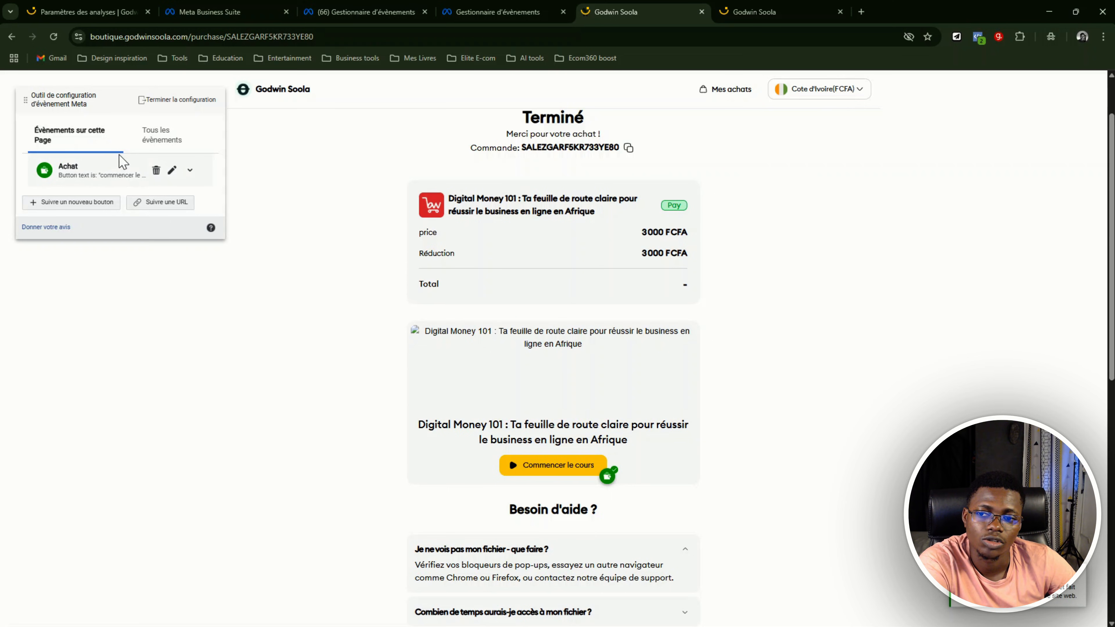
Show all configured events and review the "Achat" event alongside the tracked button on the confirmation page
{"action": "scroll", "coordinate": [589, 315], "scroll_direction": "down", "scroll_amount": 2}
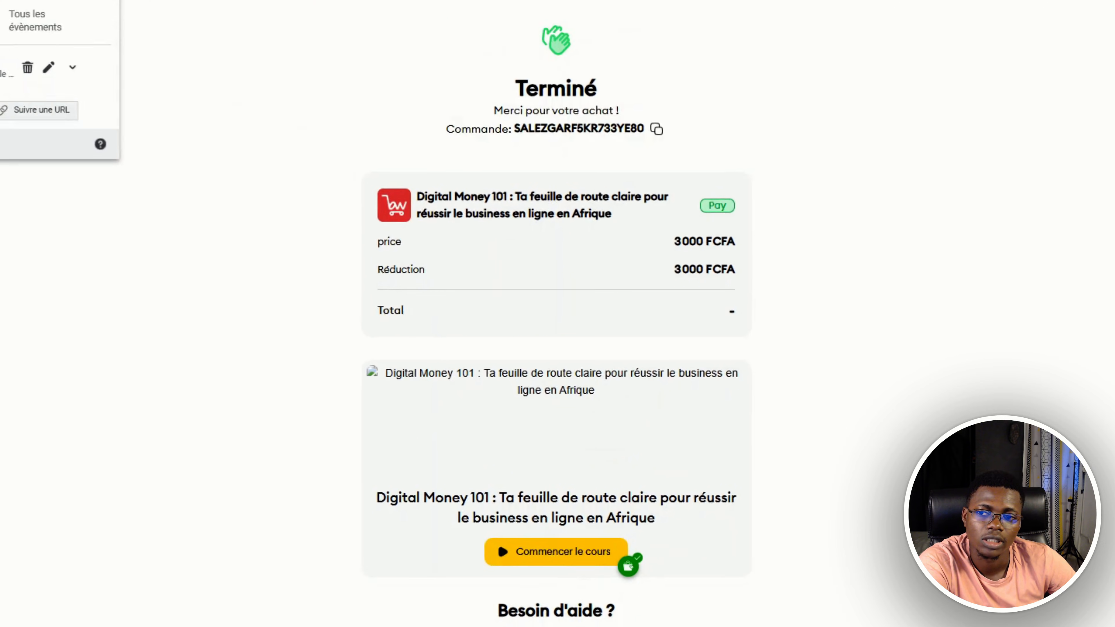
{"action": "left_click", "coordinate": [29, 27]}
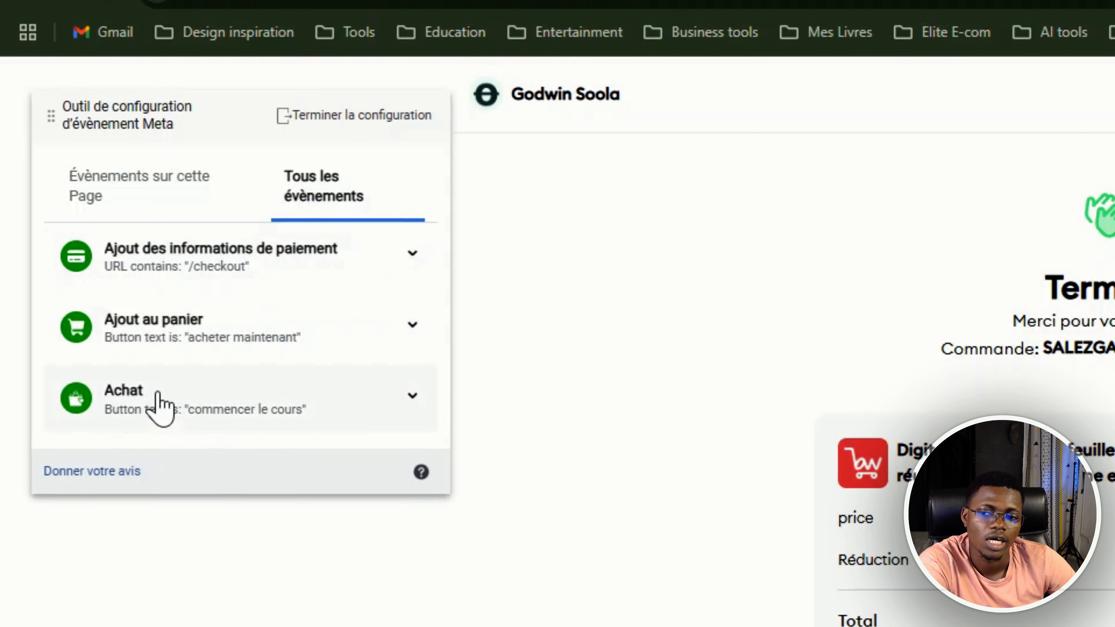
{"action": "scroll", "coordinate": [1098, 409], "scroll_direction": "down", "scroll_amount": 5}
{"action": "scroll", "coordinate": [1098, 409], "scroll_direction": "up", "scroll_amount": 5}
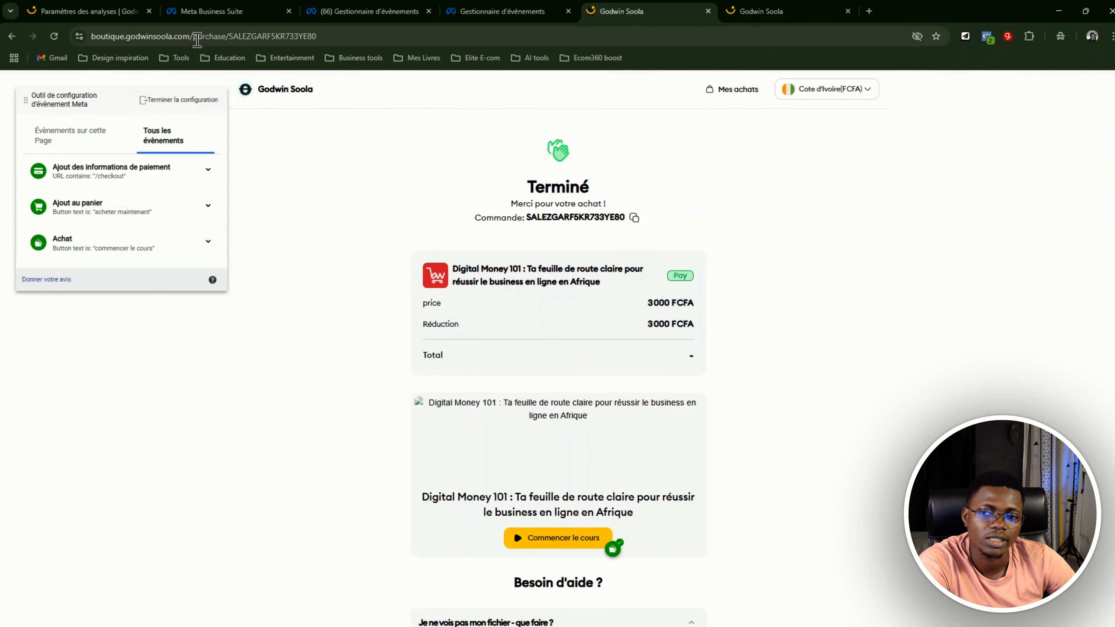
Highlight "/purchase/" in the confirmation page's URL, then return to the shop's home page
{"action": "left_click_drag", "start_coordinate": [189, 36], "coordinate": [229, 38]}
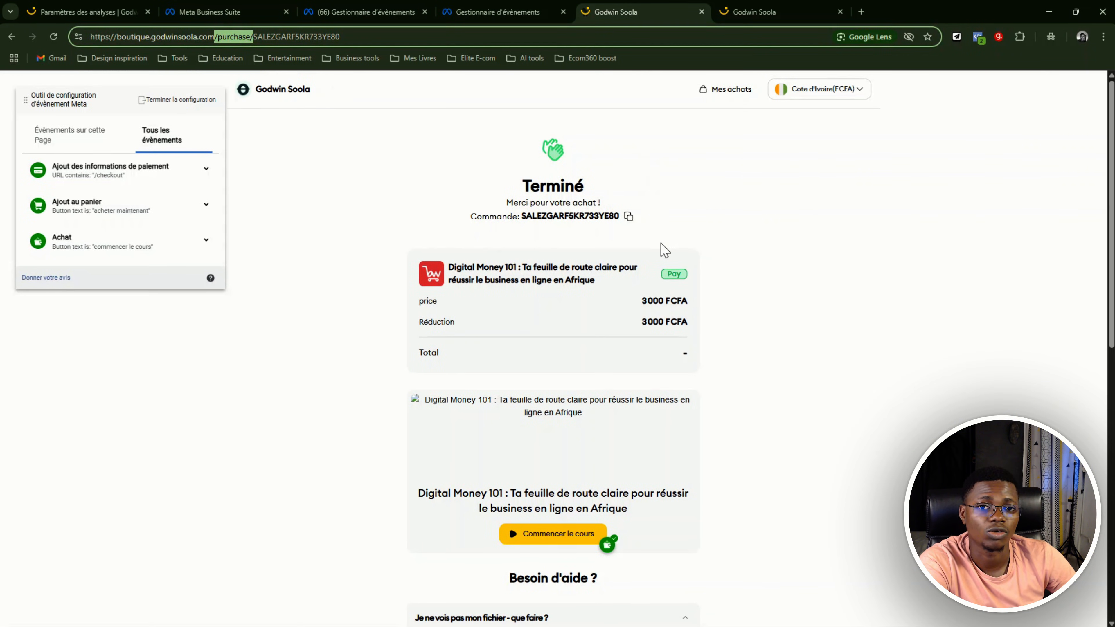
{"action": "left_click", "coordinate": [746, 274]}
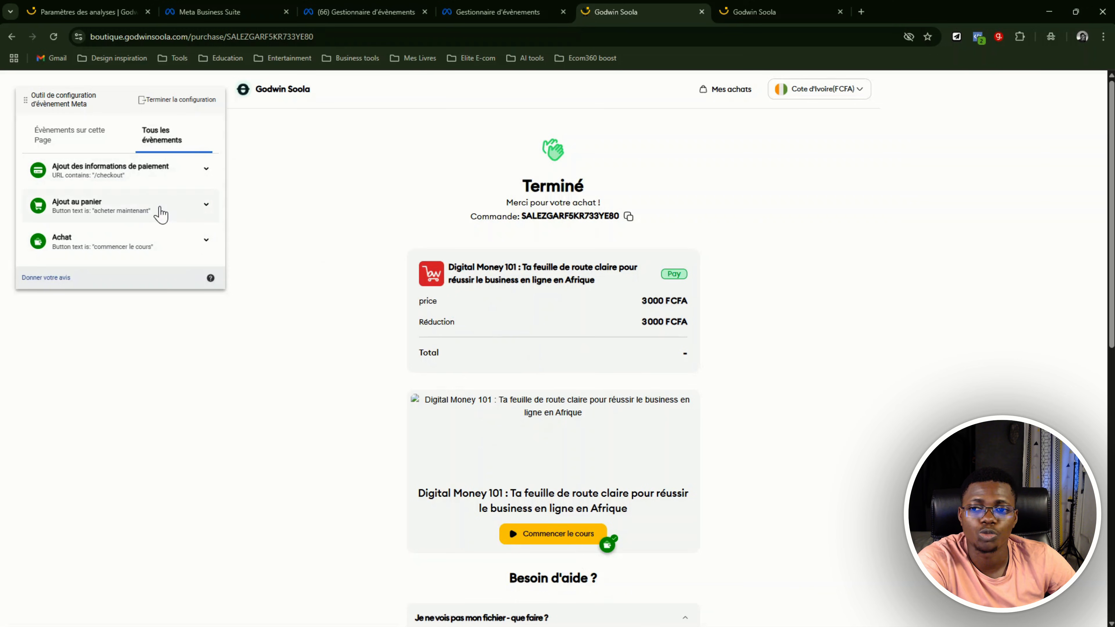
{"action": "left_click", "coordinate": [282, 94]}
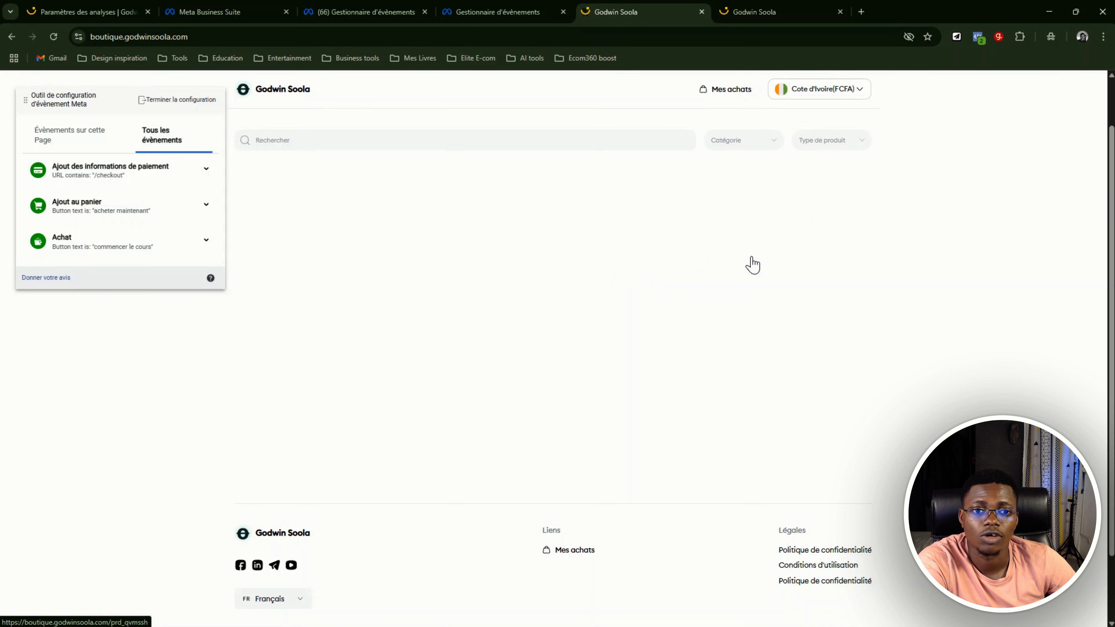
Submit the ebook order with the promo code applied and go to the file section of its purchase confirmation page
{"action": "scroll", "coordinate": [787, 289], "scroll_direction": "down", "scroll_amount": 3}
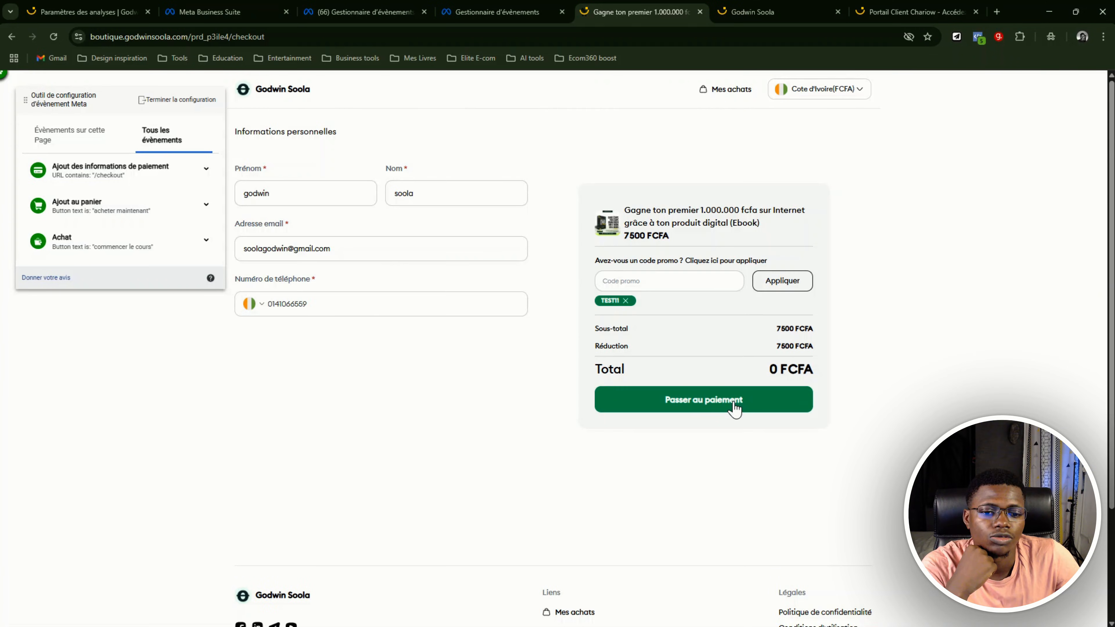
{"action": "left_click", "coordinate": [736, 406]}
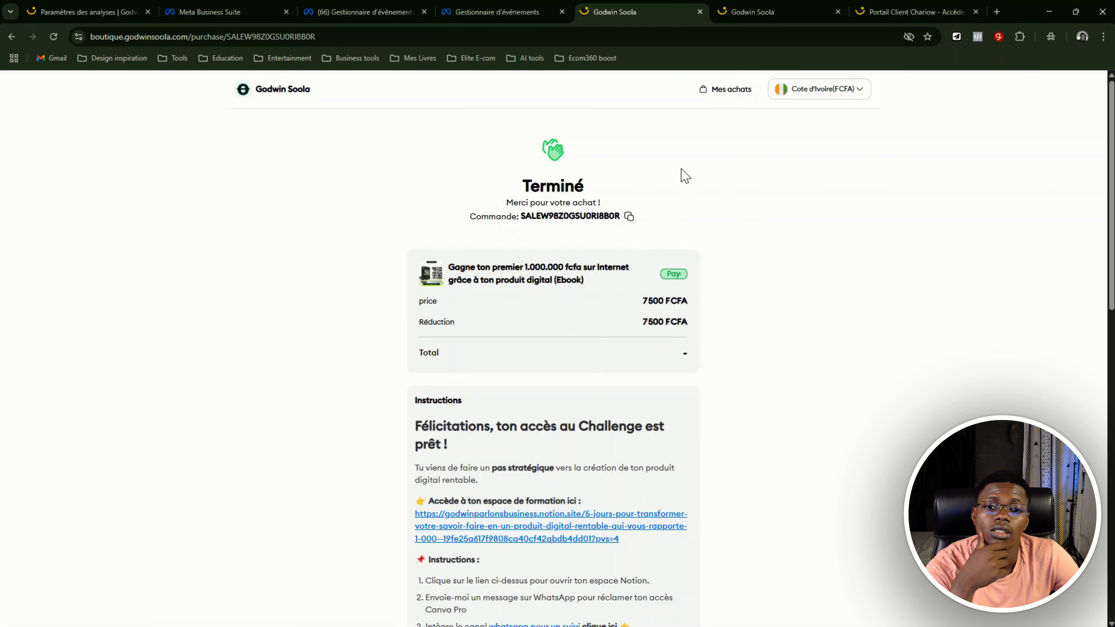
{"action": "scroll", "coordinate": [511, 200], "scroll_direction": "down", "scroll_amount": 1}
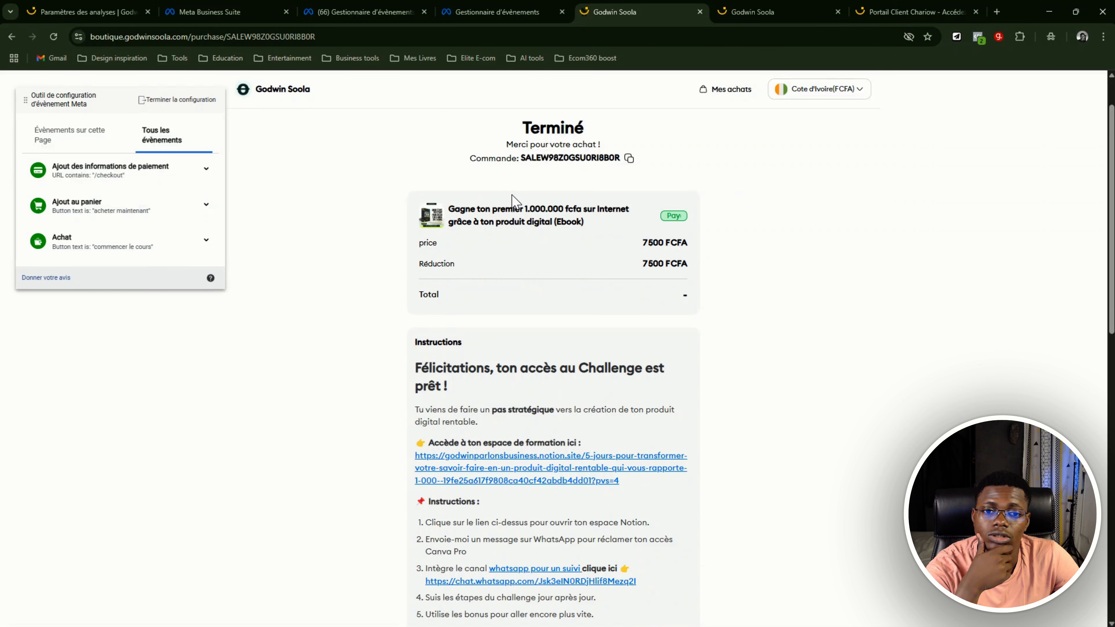
{"action": "scroll", "coordinate": [518, 198], "scroll_direction": "down", "scroll_amount": 5}
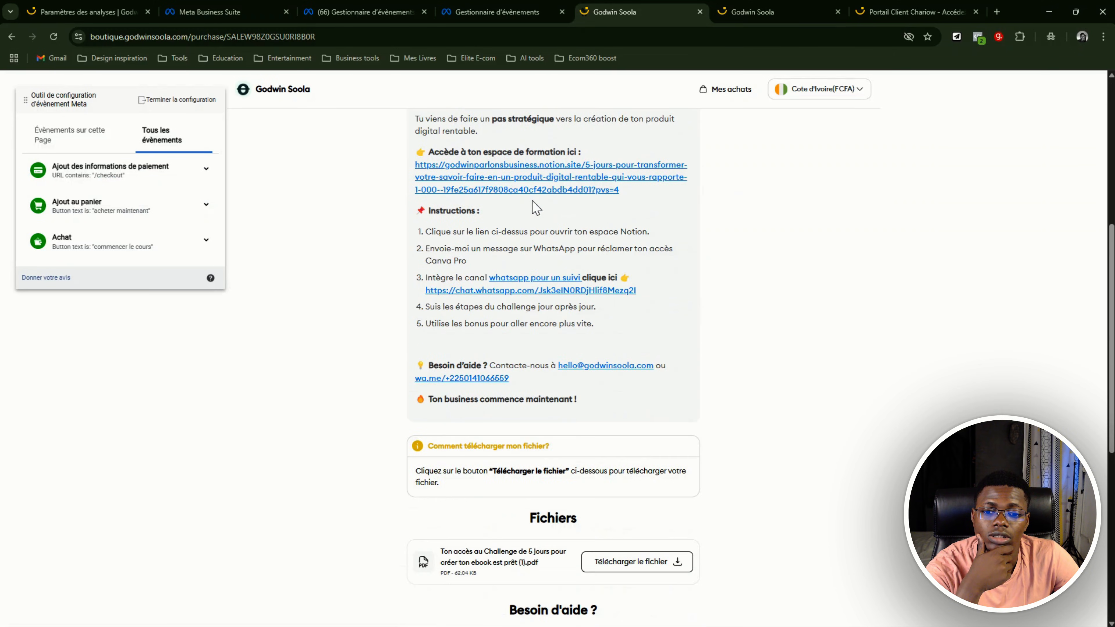
{"action": "scroll", "coordinate": [531, 486], "scroll_direction": "down", "scroll_amount": 3}
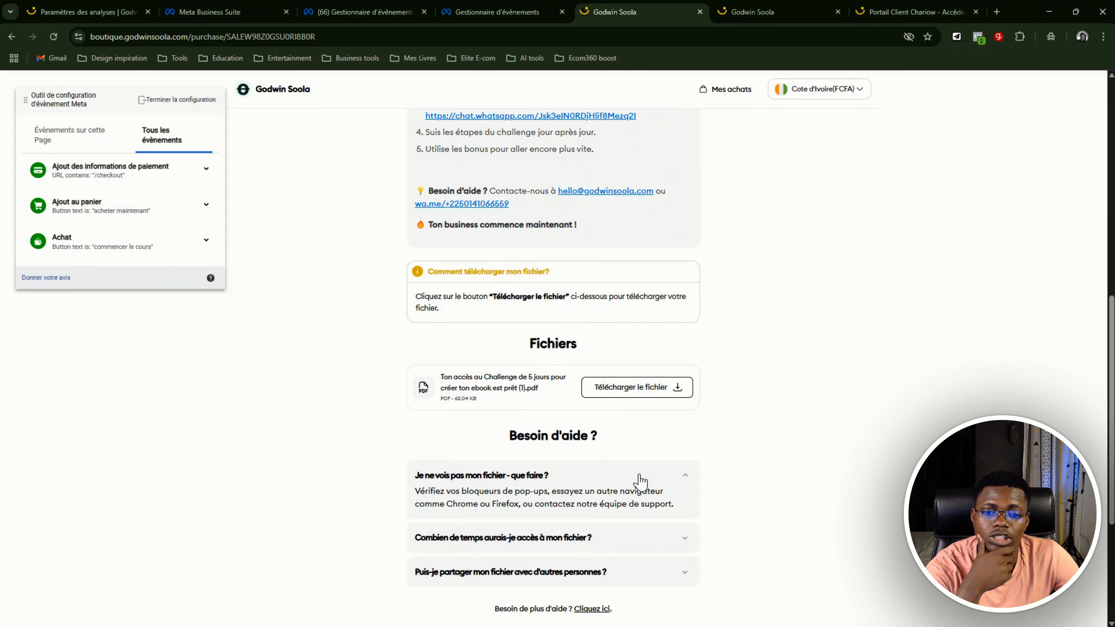
Start tracking a new button on this confirmation page and select "Télécharger le fichier" as the tracked button
{"action": "left_click", "coordinate": [93, 134]}
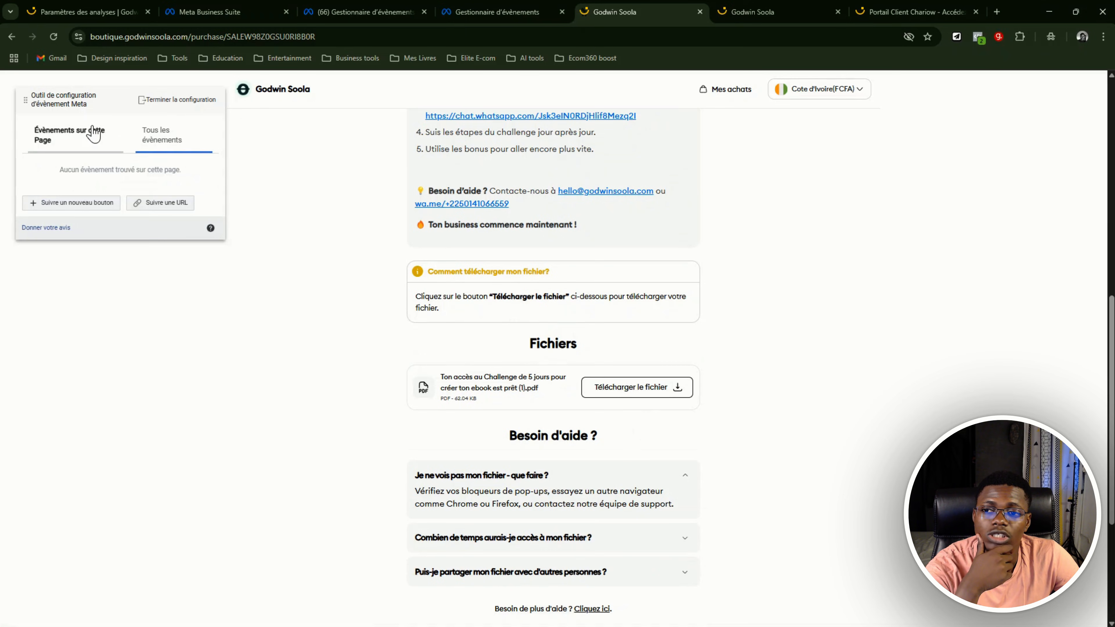
{"action": "left_click", "coordinate": [78, 204]}
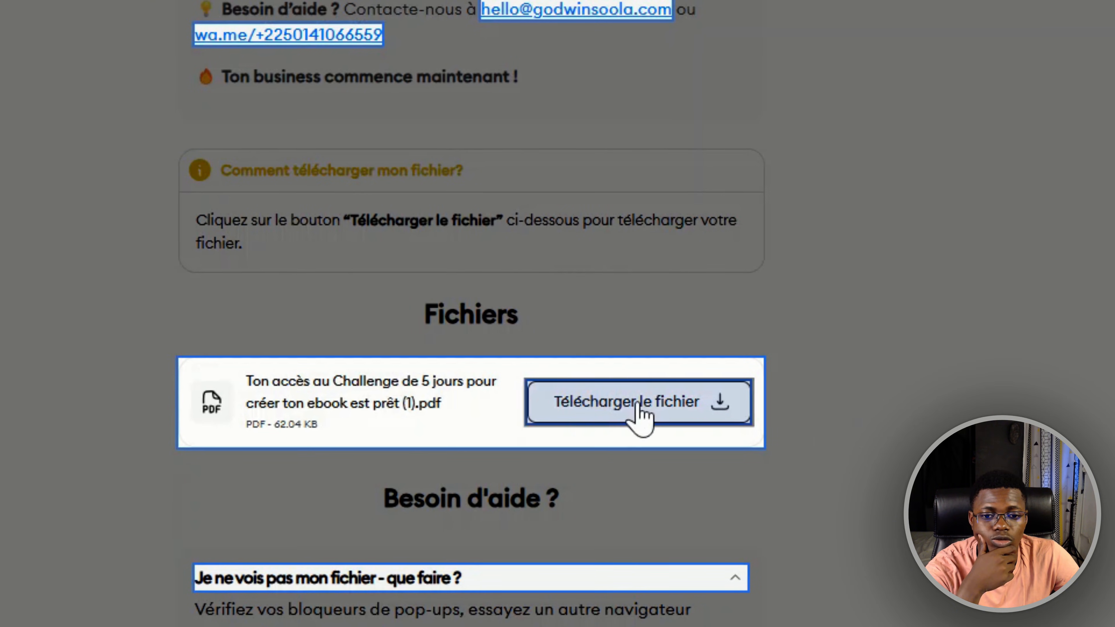
{"action": "left_click", "coordinate": [651, 414]}
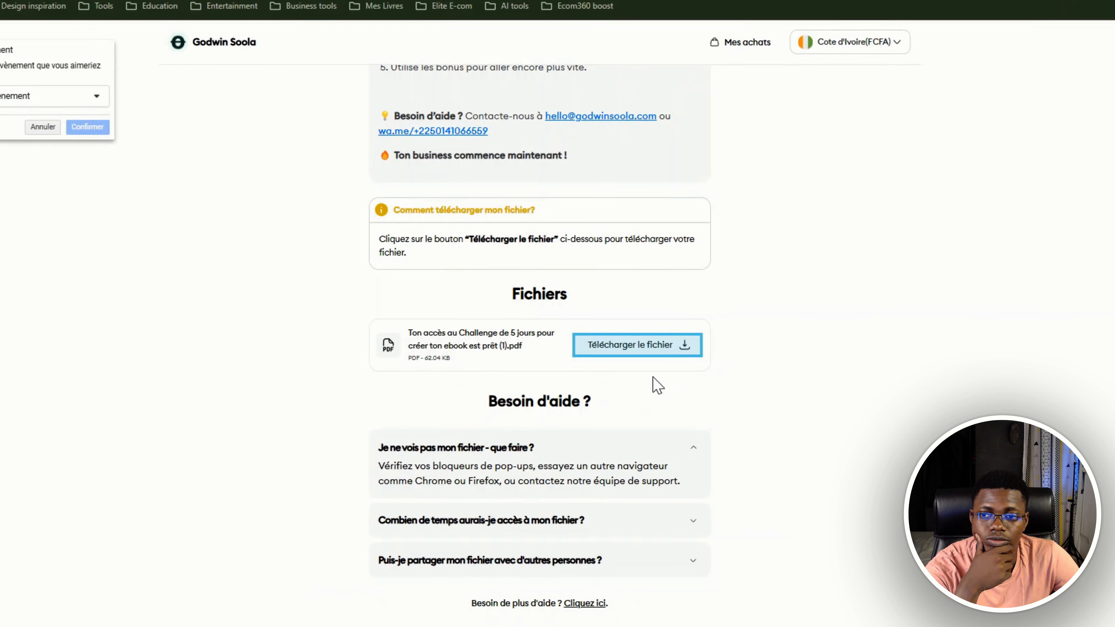
Assign the "Achat" event to the "Télécharger le fichier" button with "Ne pas inclure la valeur" and confirm it
{"action": "left_click", "coordinate": [122, 196]}
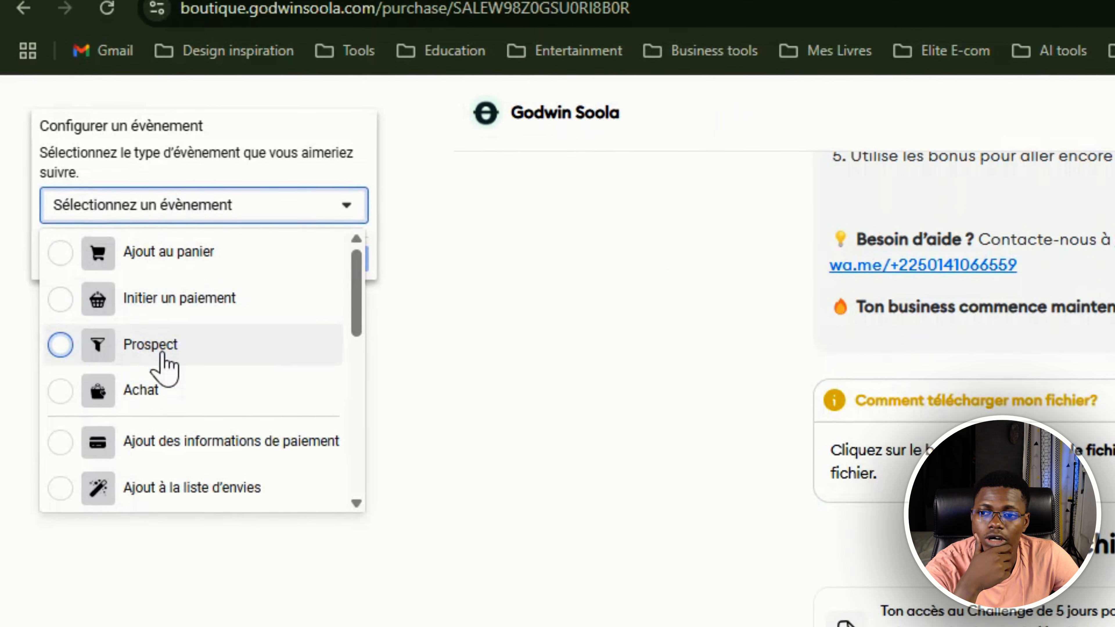
{"action": "left_click", "coordinate": [156, 388]}
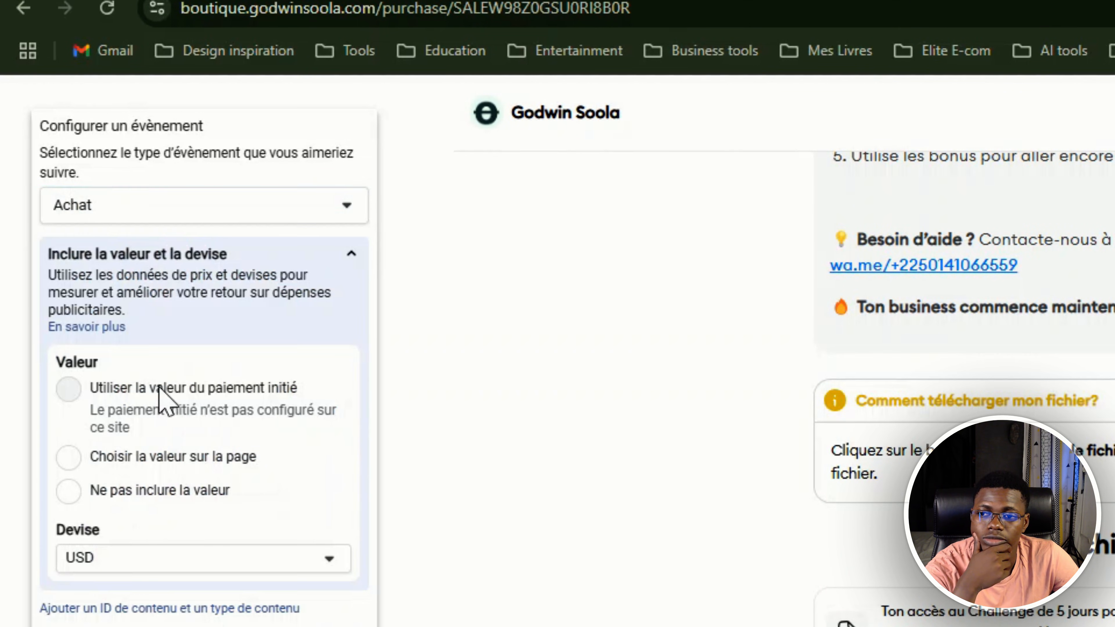
{"action": "left_click", "coordinate": [70, 493]}
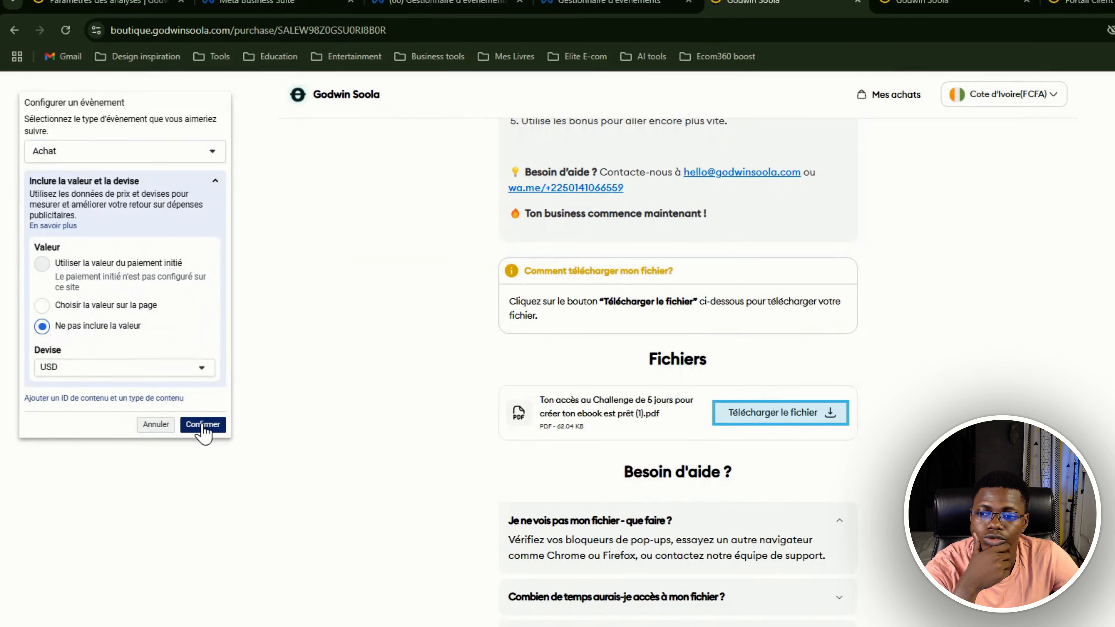
{"action": "left_click", "coordinate": [199, 428]}
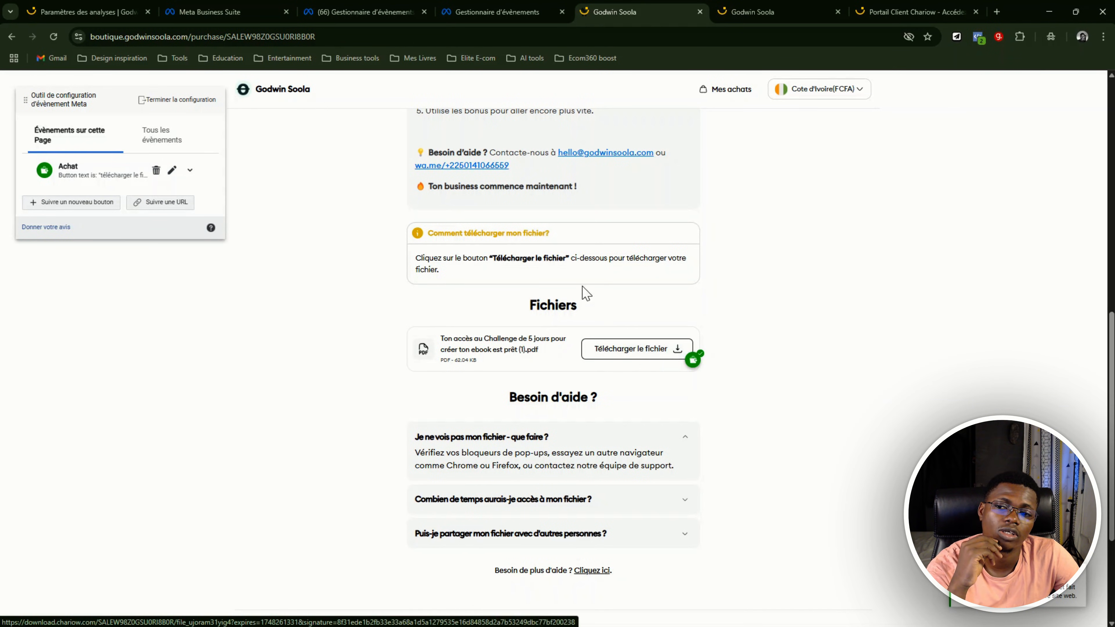
Show all configured events and examine the ebook confirmation page from the order summary to the help section
{"action": "left_click", "coordinate": [169, 139]}
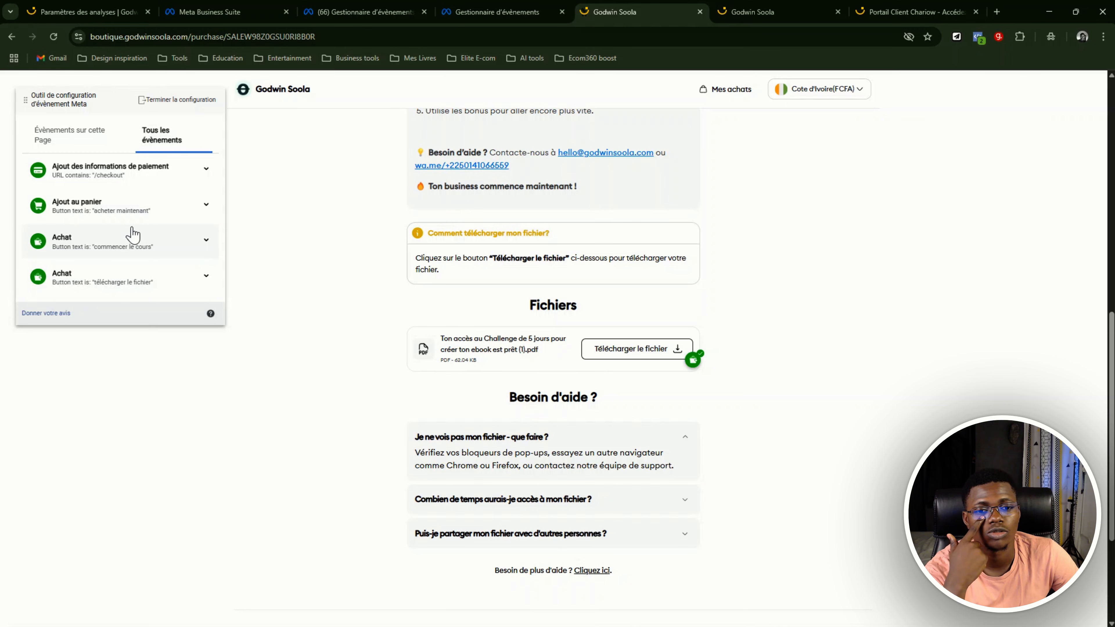
{"action": "scroll", "coordinate": [689, 332], "scroll_direction": "up", "scroll_amount": 10}
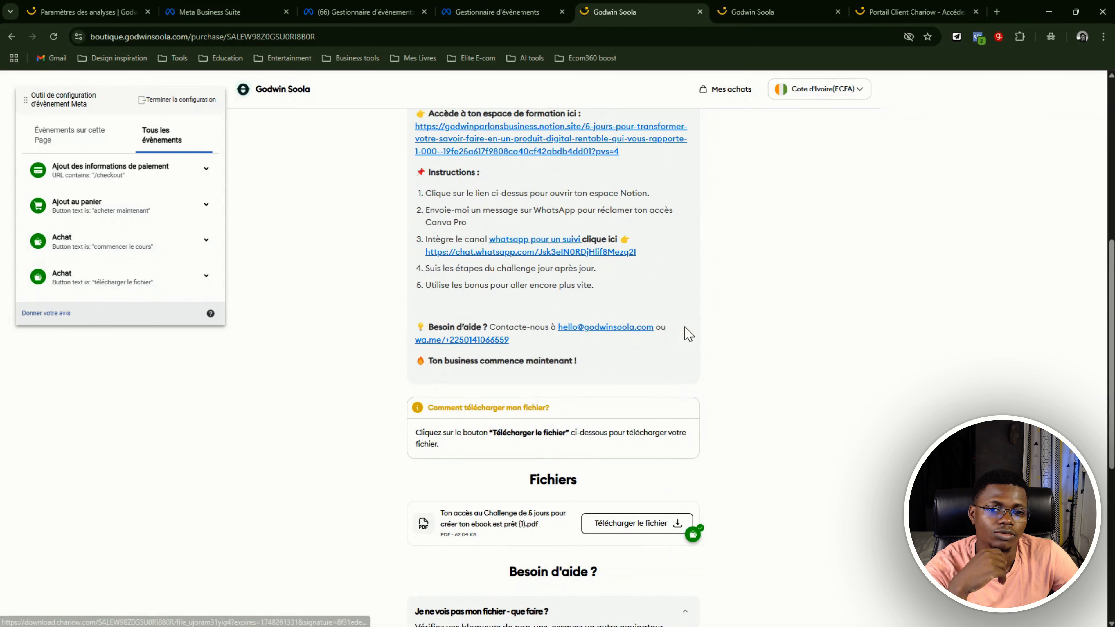
{"action": "scroll", "coordinate": [692, 329], "scroll_direction": "up", "scroll_amount": 1}
{"action": "scroll", "coordinate": [679, 275], "scroll_direction": "down", "scroll_amount": 3}
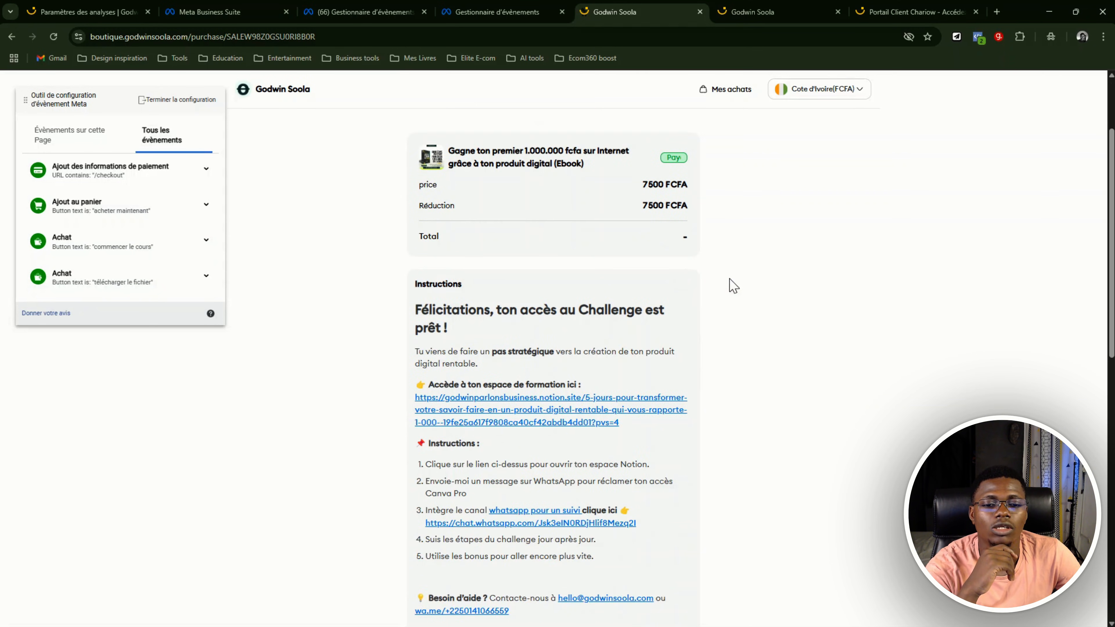
{"action": "scroll", "coordinate": [733, 285], "scroll_direction": "up", "scroll_amount": 3}
{"action": "scroll", "coordinate": [696, 251], "scroll_direction": "down", "scroll_amount": 4}
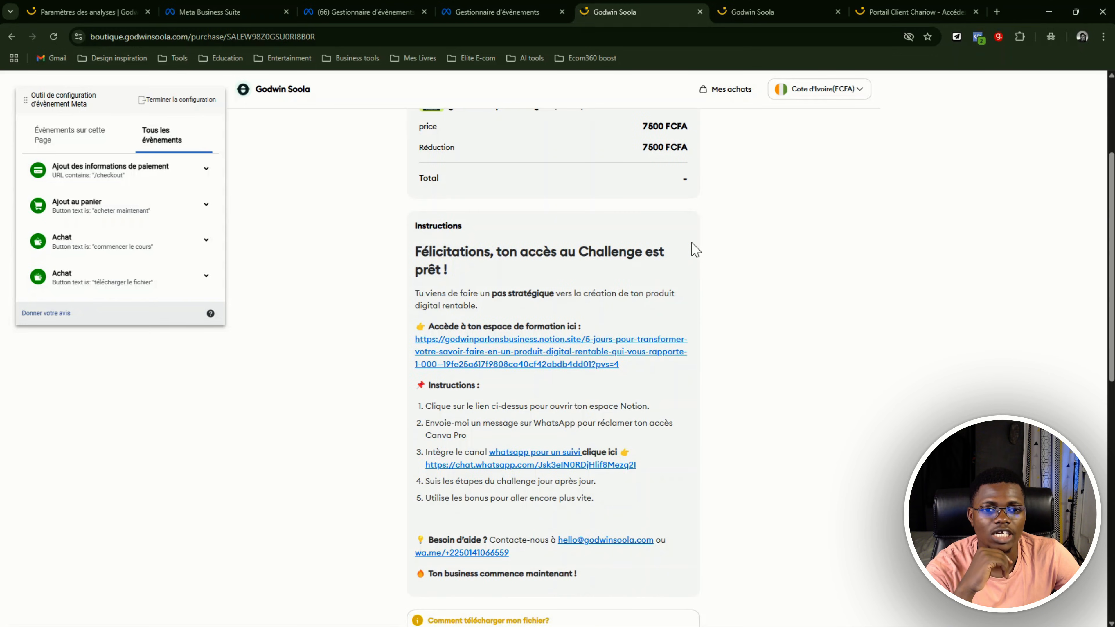
{"action": "scroll", "coordinate": [697, 249], "scroll_direction": "down", "scroll_amount": 6}
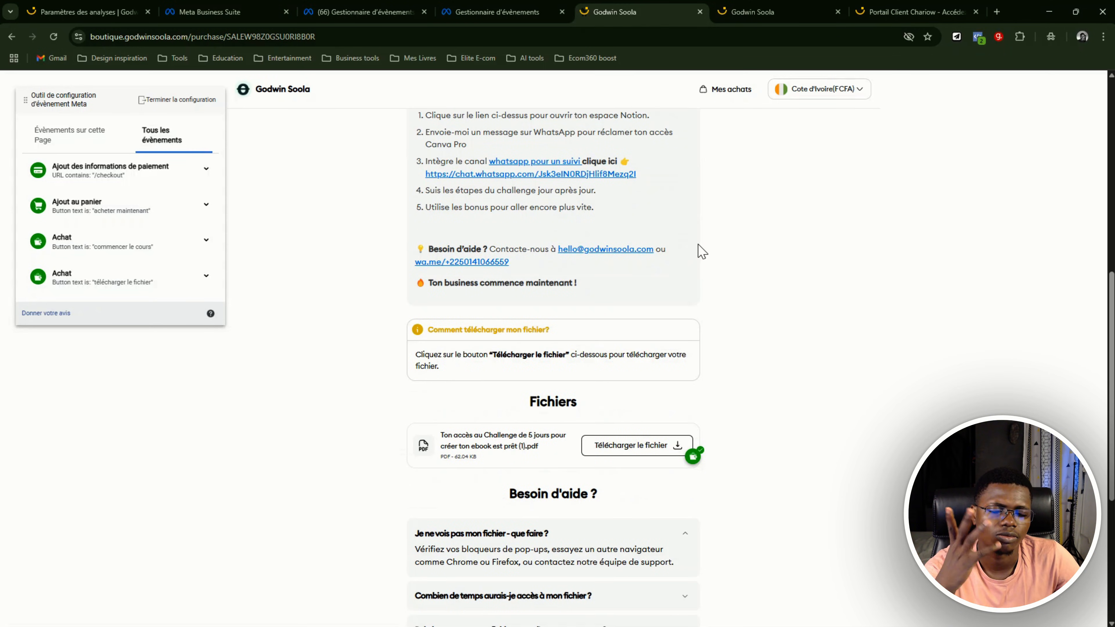
{"action": "scroll", "coordinate": [702, 251], "scroll_direction": "down", "scroll_amount": 3}
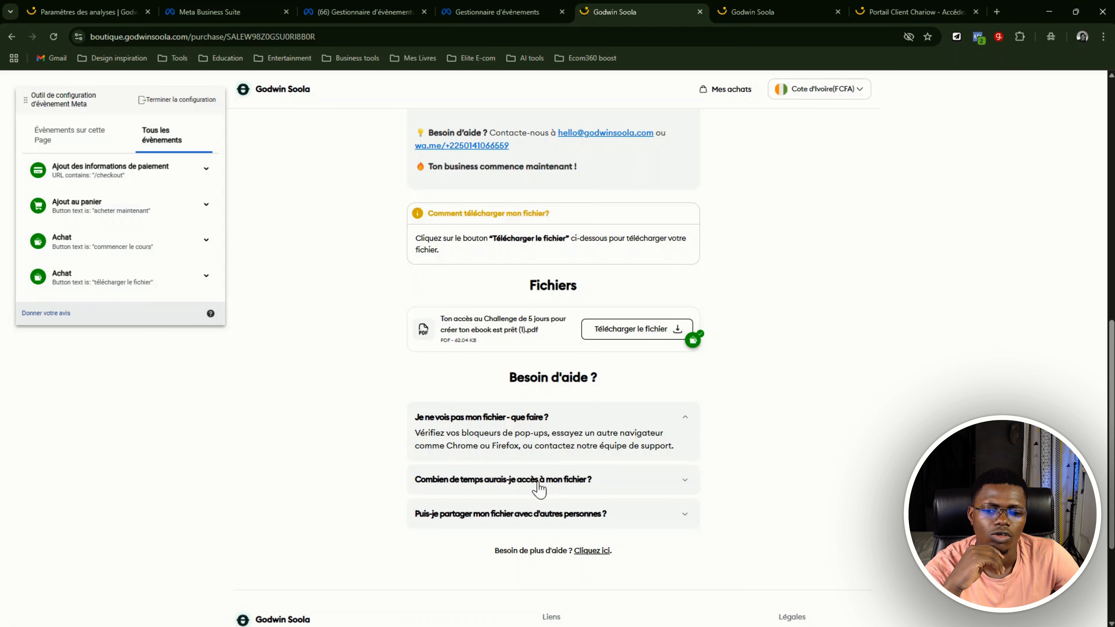
Expand the help questions about how long the file is accessible and whether it can be shared
{"action": "left_click", "coordinate": [565, 480]}
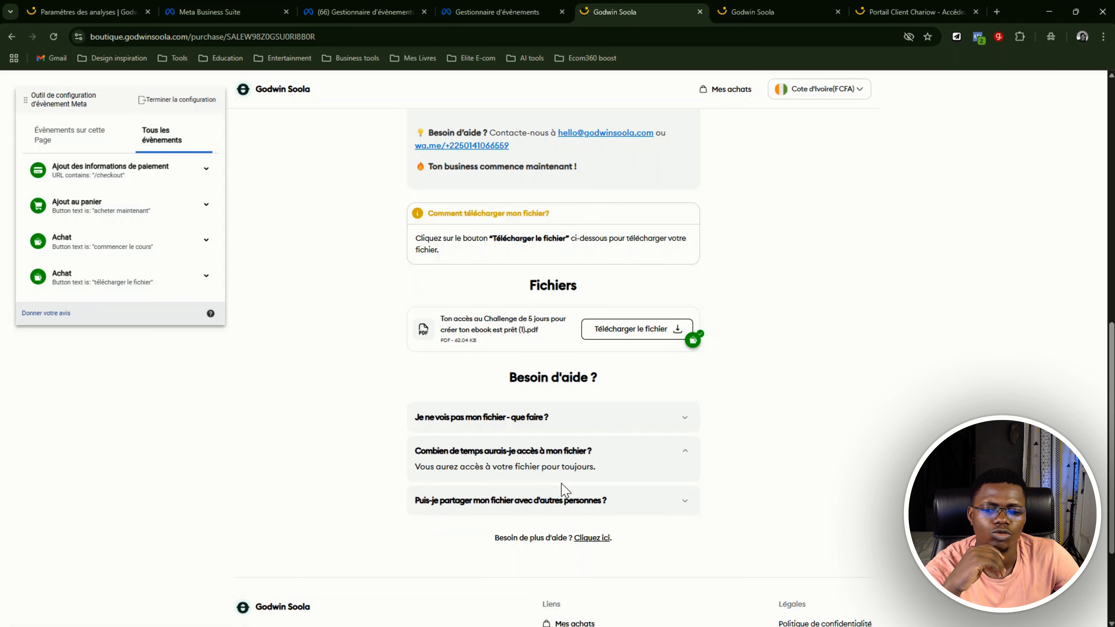
{"action": "left_click", "coordinate": [528, 501]}
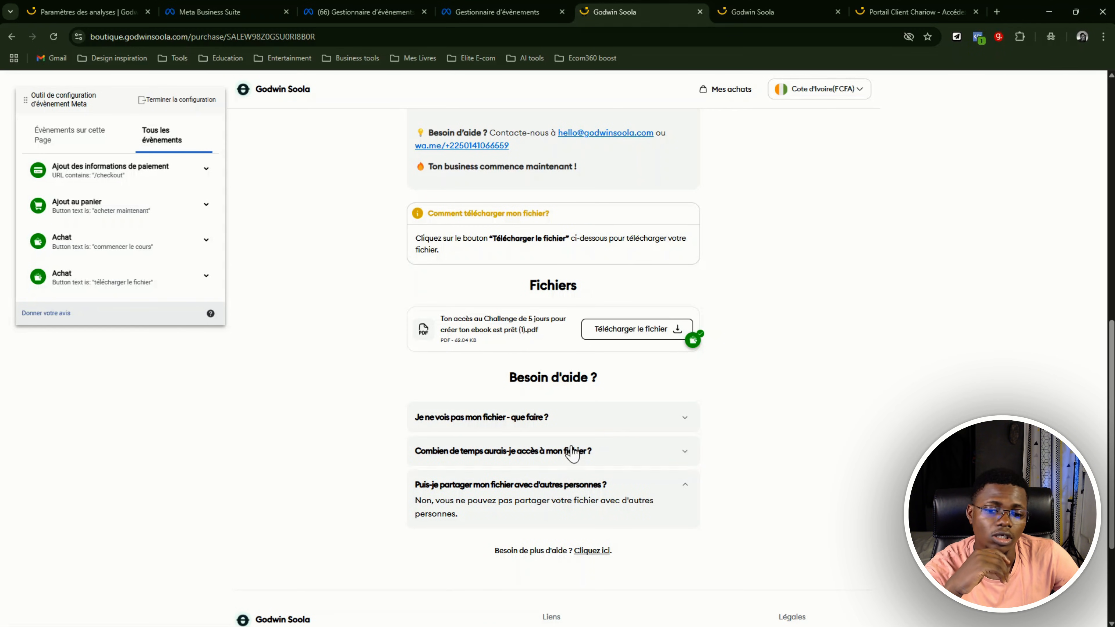
{"action": "scroll", "coordinate": [552, 419], "scroll_direction": "down", "scroll_amount": 1}
Enter new-button tracking to examine which elements of the confirmation page can be tracked, and leave without selecting one
{"action": "left_click", "coordinate": [87, 139]}
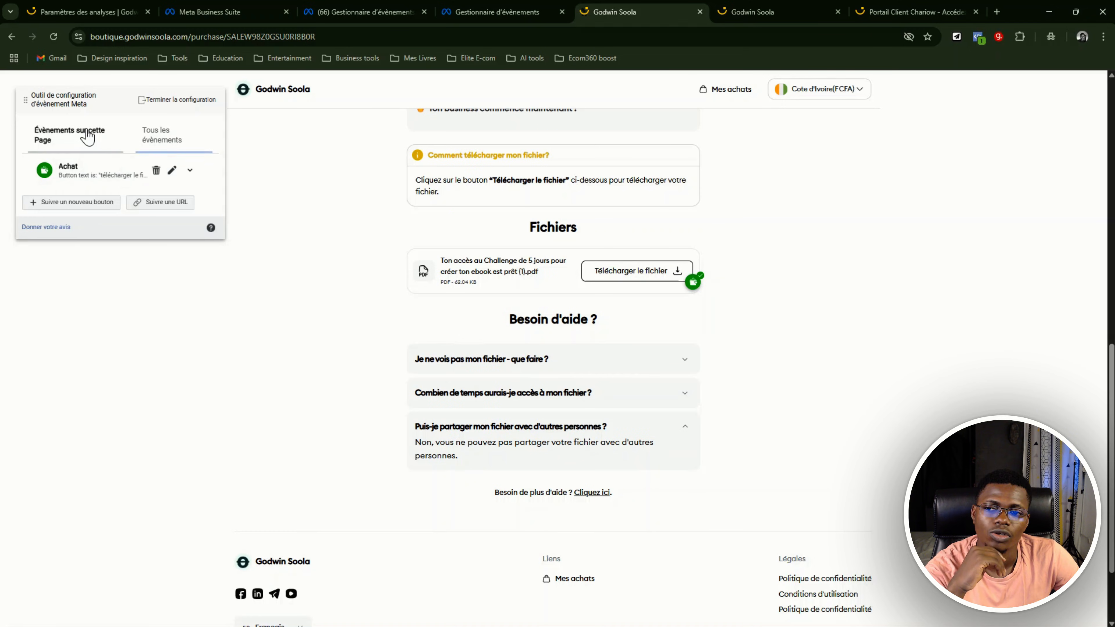
{"action": "left_click", "coordinate": [90, 207]}
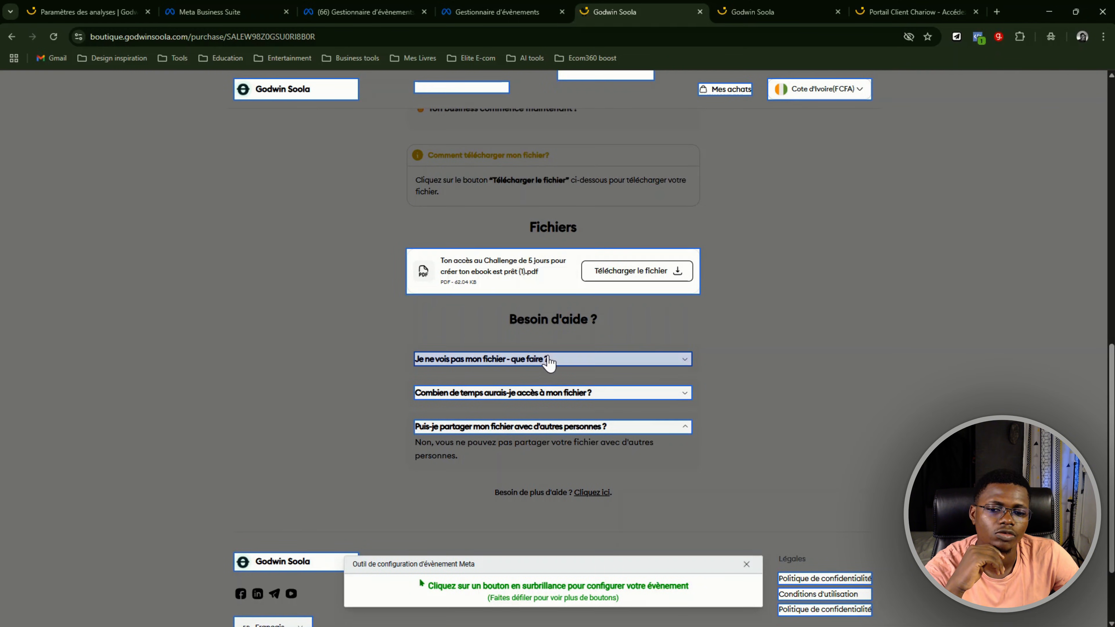
{"action": "scroll", "coordinate": [557, 363], "scroll_direction": "up", "scroll_amount": 8}
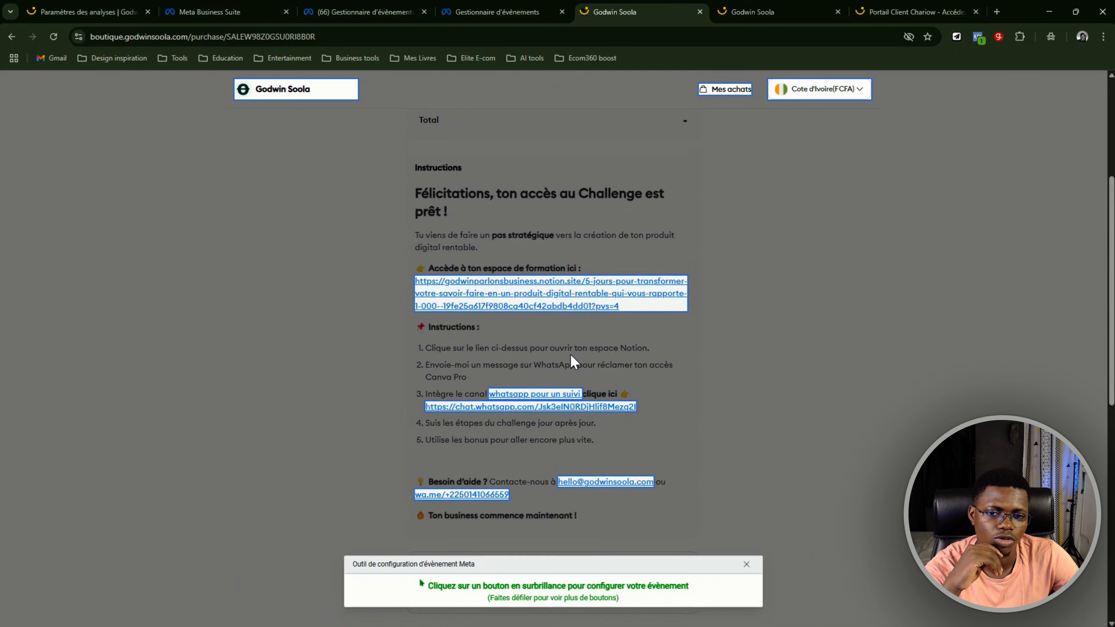
{"action": "scroll", "coordinate": [572, 361], "scroll_direction": "up", "scroll_amount": 5}
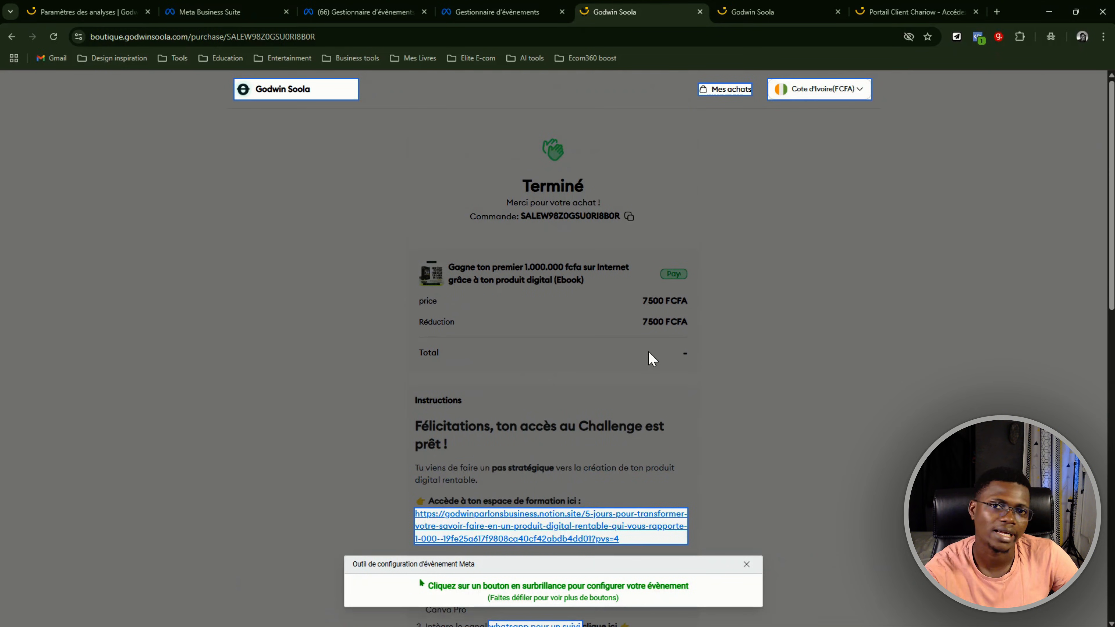
{"action": "scroll", "coordinate": [659, 325], "scroll_direction": "down", "scroll_amount": 8}
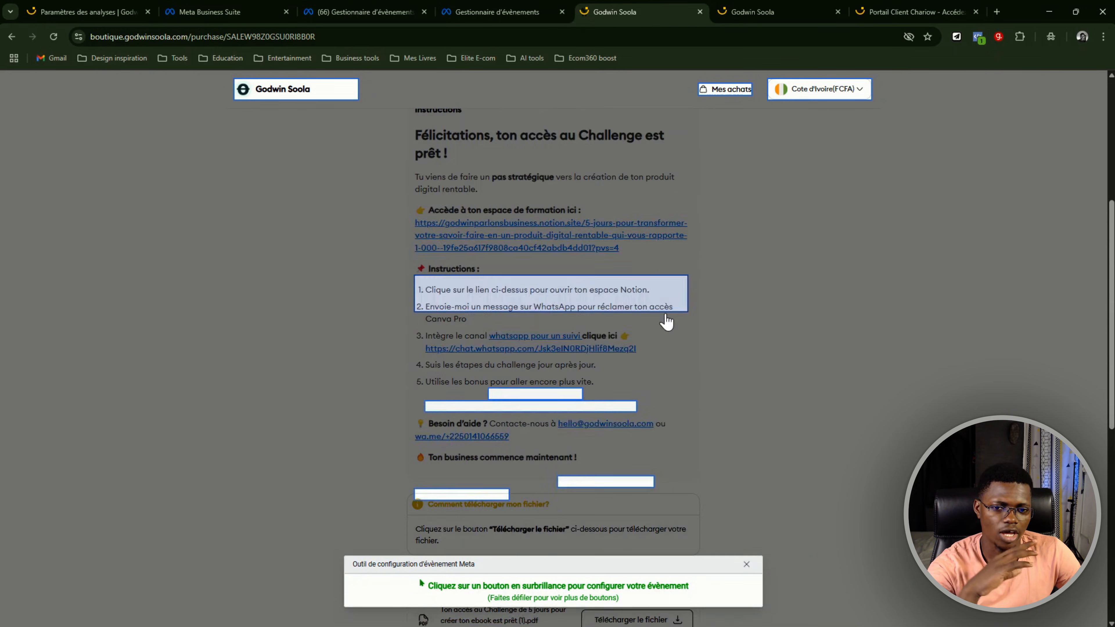
{"action": "scroll", "coordinate": [665, 313], "scroll_direction": "down", "scroll_amount": 5}
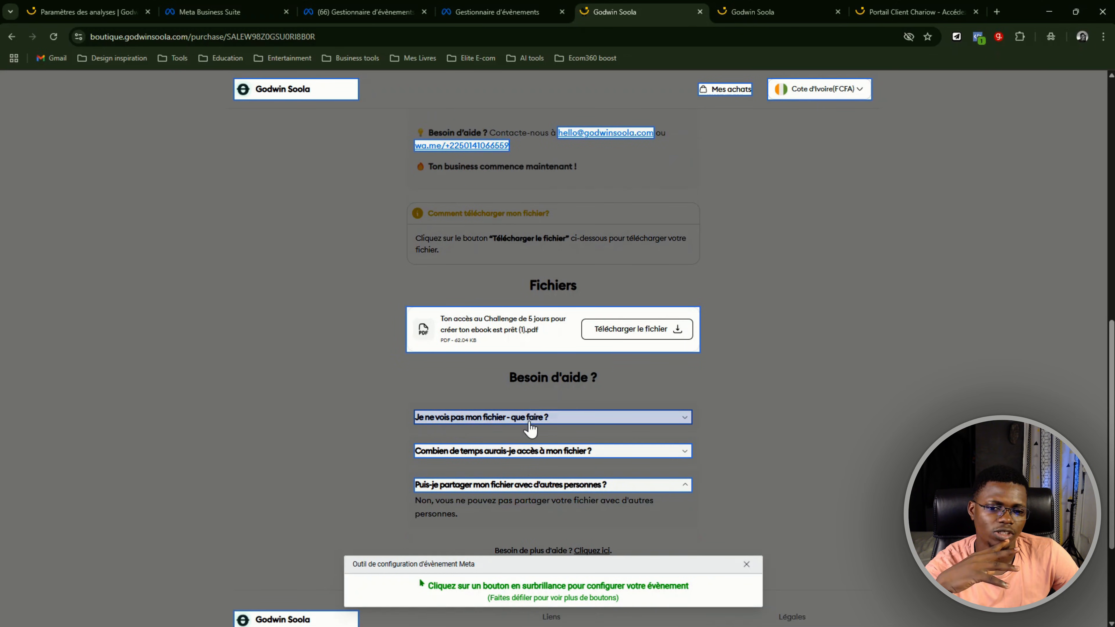
{"action": "scroll", "coordinate": [530, 429], "scroll_direction": "up", "scroll_amount": 1}
{"action": "scroll", "coordinate": [530, 428], "scroll_direction": "up", "scroll_amount": 5}
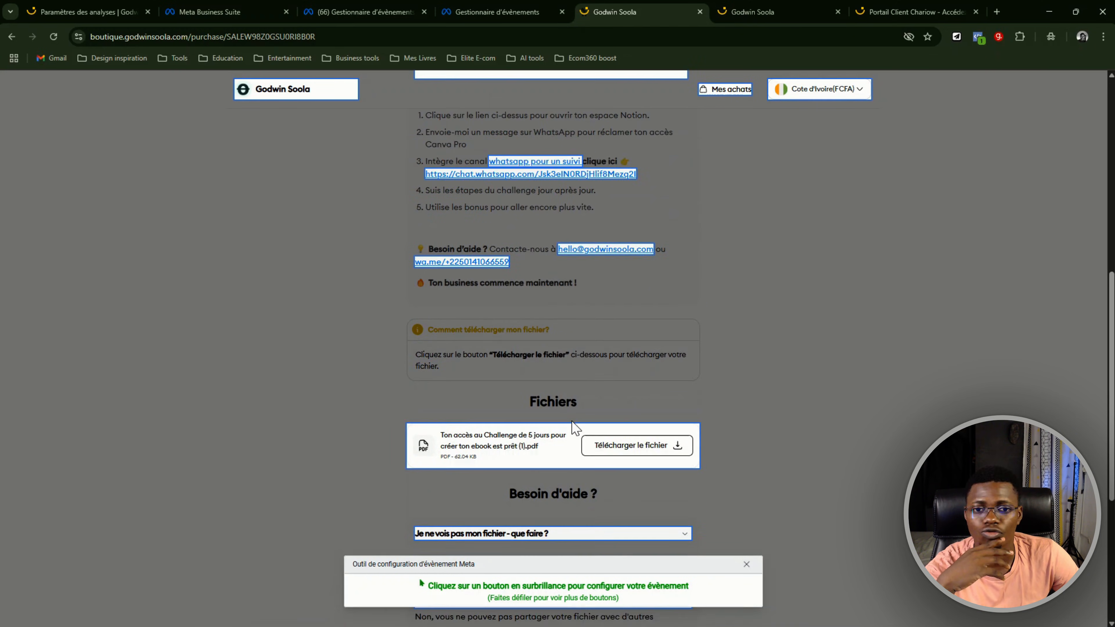
{"action": "scroll", "coordinate": [593, 407], "scroll_direction": "up", "scroll_amount": 3}
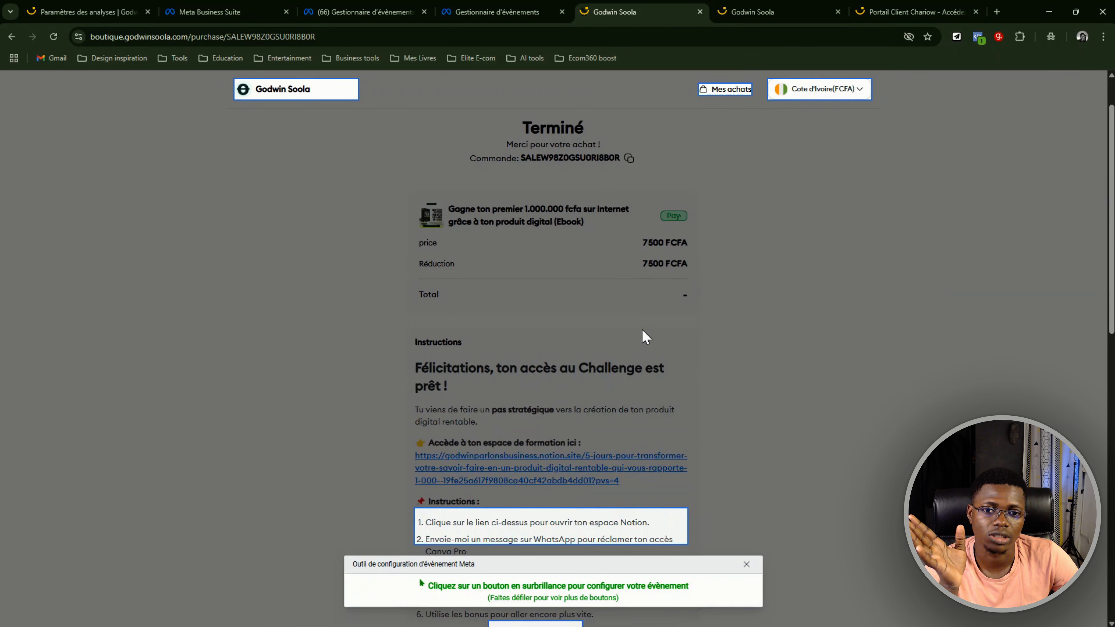
{"action": "scroll", "coordinate": [645, 337], "scroll_direction": "down", "scroll_amount": 2}
{"action": "scroll", "coordinate": [642, 336], "scroll_direction": "down", "scroll_amount": 7}
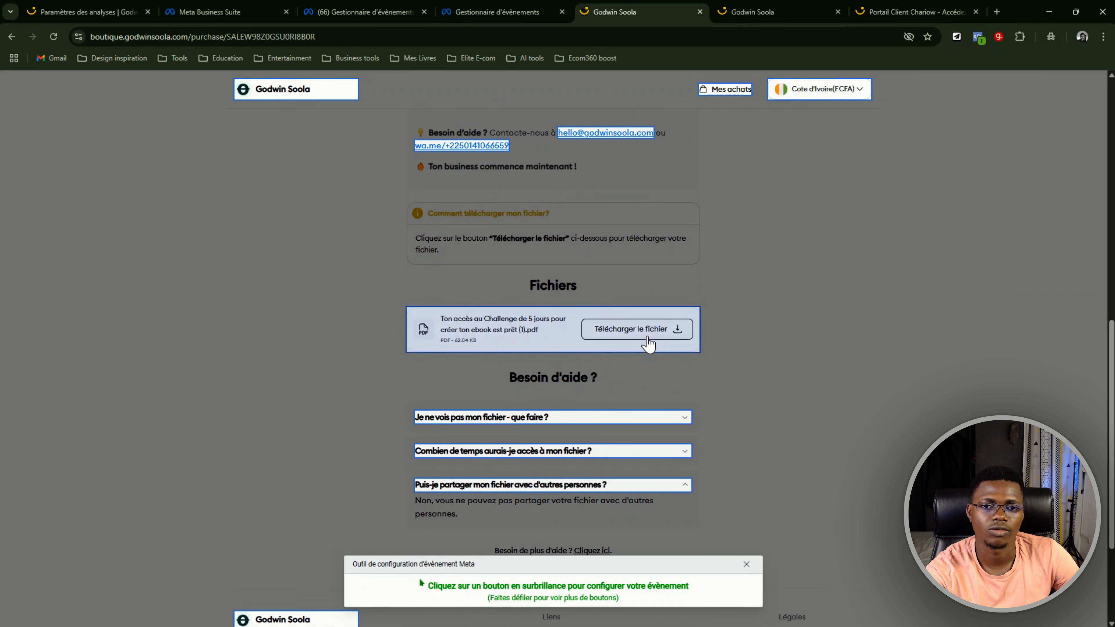
{"action": "scroll", "coordinate": [645, 337], "scroll_direction": "down", "scroll_amount": 2}
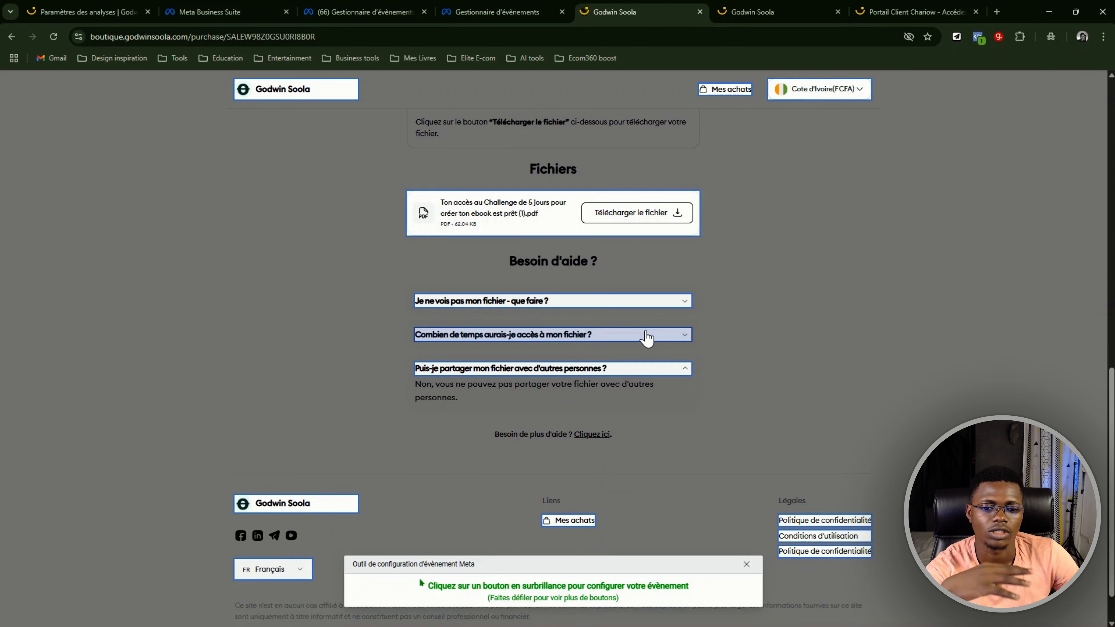
{"action": "scroll", "coordinate": [646, 338], "scroll_direction": "up", "scroll_amount": 6}
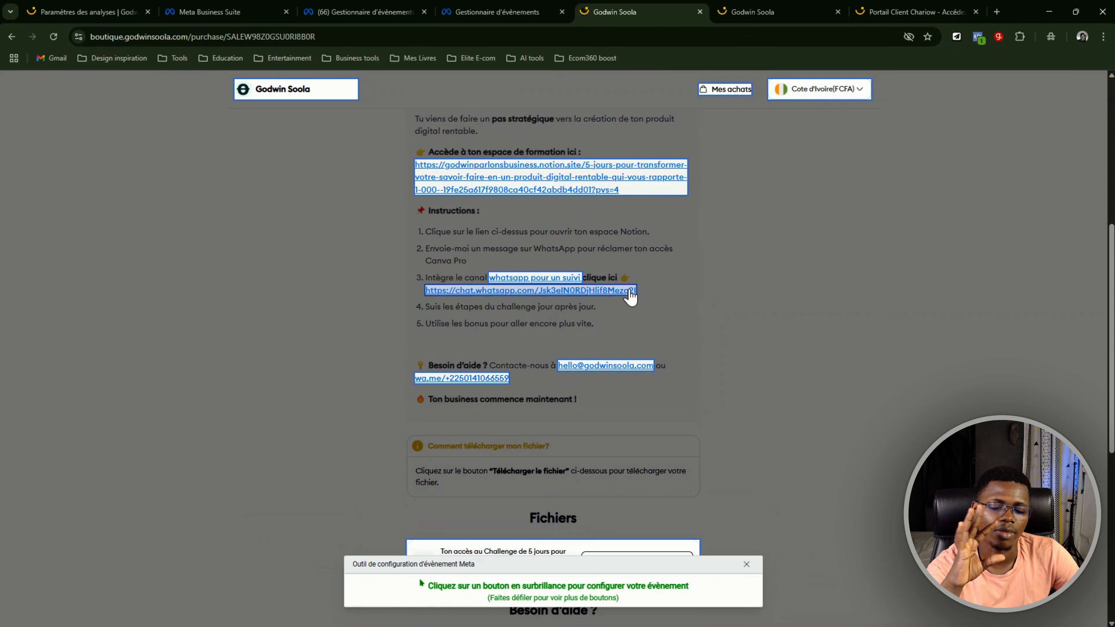
{"action": "left_click", "coordinate": [748, 567]}
Review the list of all configured events and compare it with the events on the current page
{"action": "left_click", "coordinate": [172, 139]}
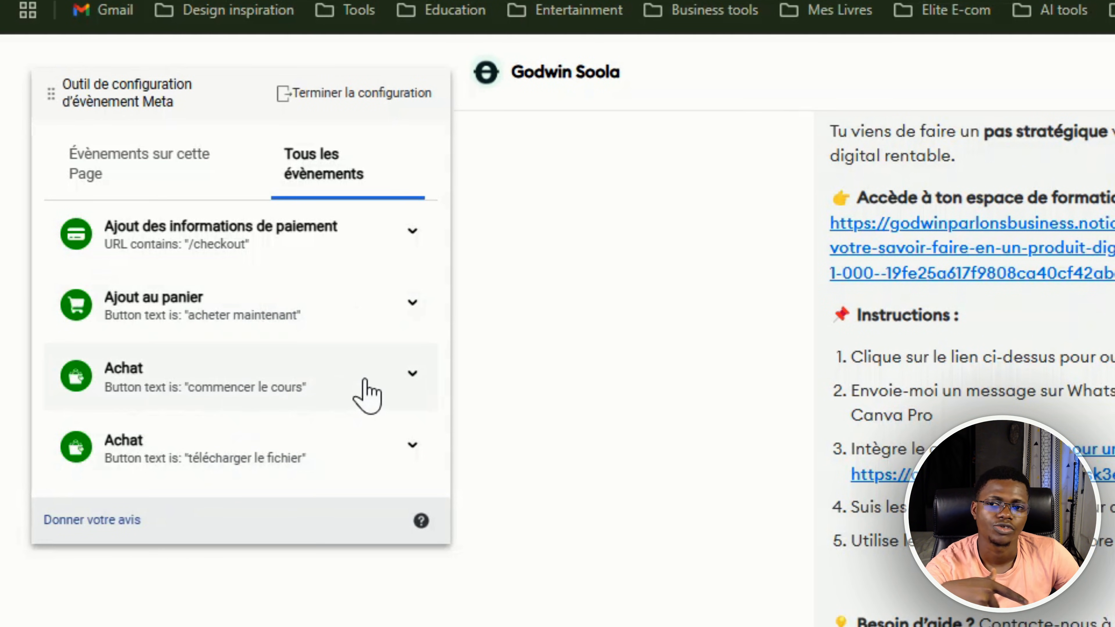
{"action": "scroll", "coordinate": [365, 386], "scroll_direction": "down", "scroll_amount": 2}
{"action": "left_click", "coordinate": [163, 173]}
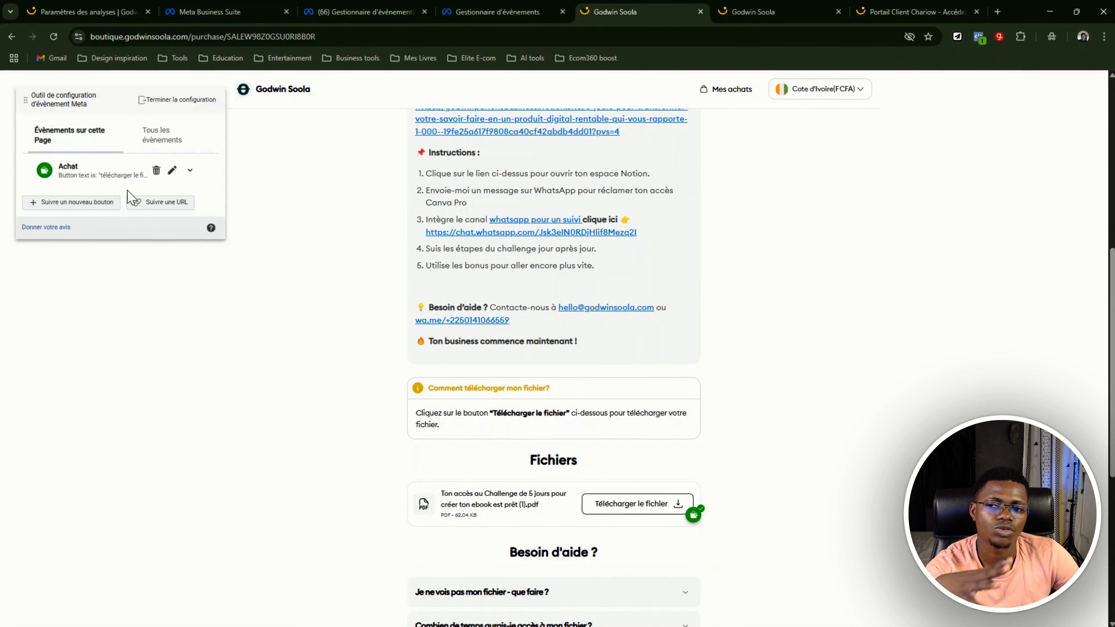
{"action": "scroll", "coordinate": [699, 269], "scroll_direction": "up", "scroll_amount": 6}
{"action": "scroll", "coordinate": [704, 265], "scroll_direction": "down", "scroll_amount": 10}
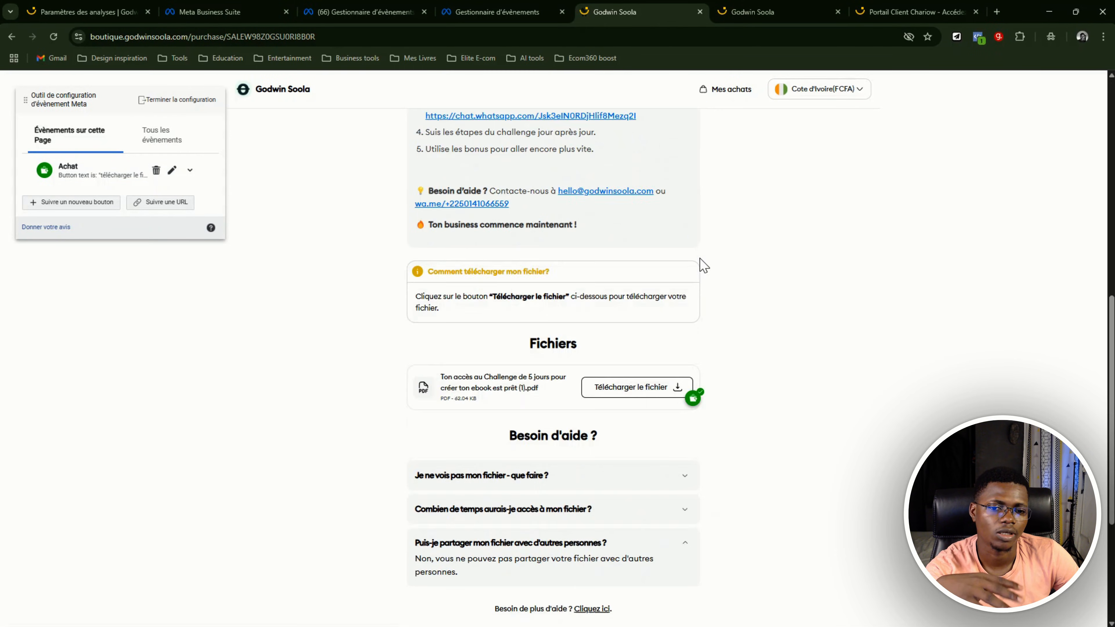
Finish the event configuration after reviewing the added button-based purchase events and the deleted "/purchase" URL event
{"action": "left_click", "coordinate": [198, 102]}
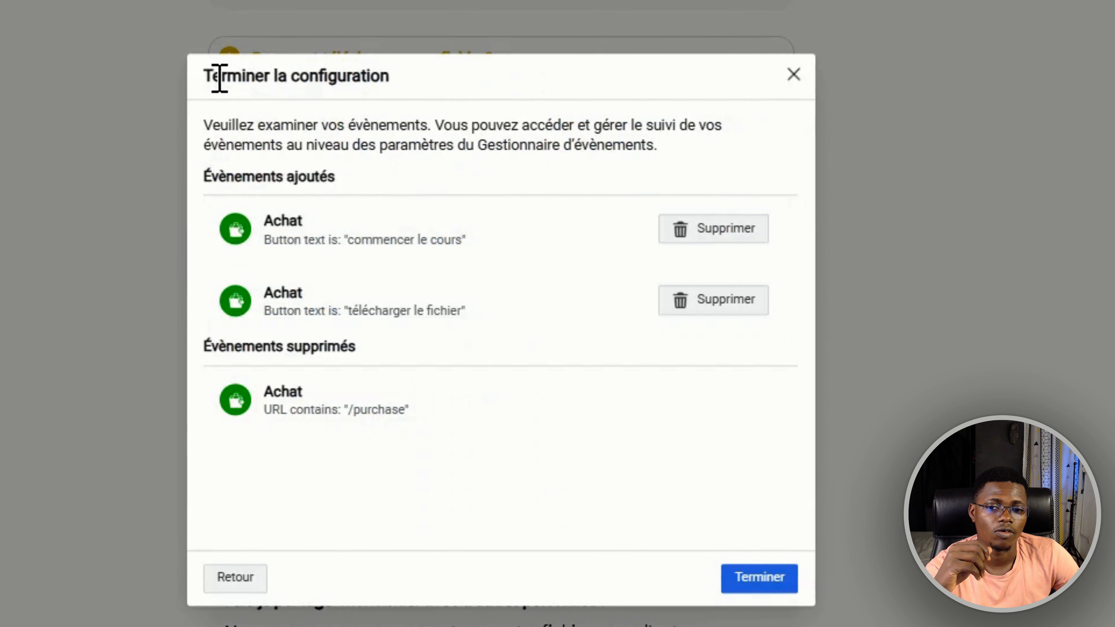
{"action": "left_click_drag", "start_coordinate": [261, 142], "coordinate": [462, 236]}
{"action": "left_click", "coordinate": [387, 189]}
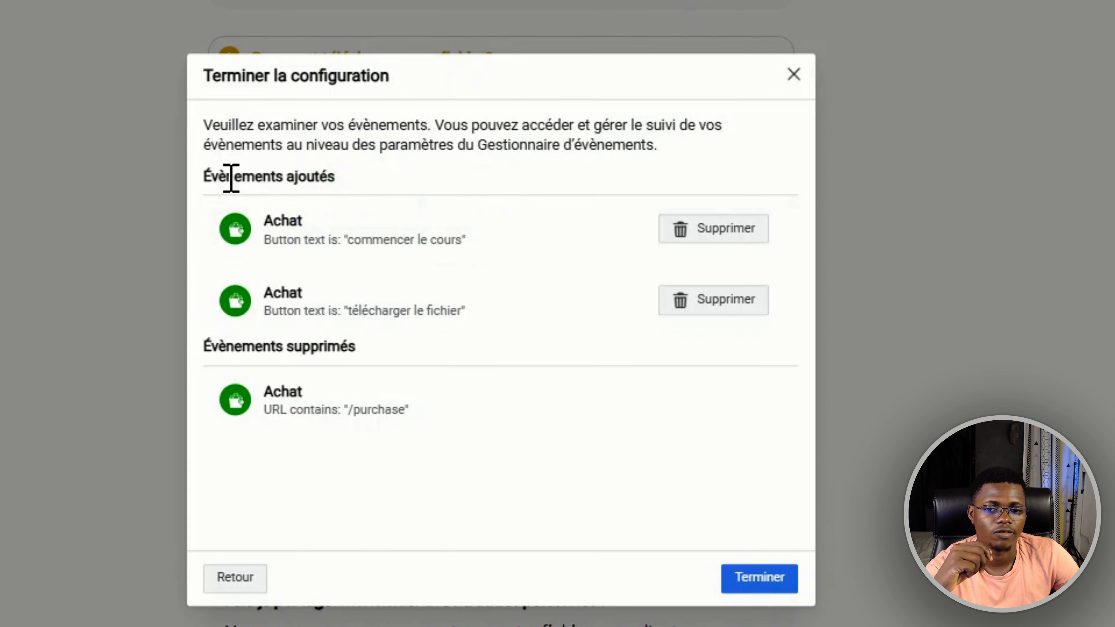
{"action": "left_click_drag", "start_coordinate": [227, 176], "coordinate": [342, 200]}
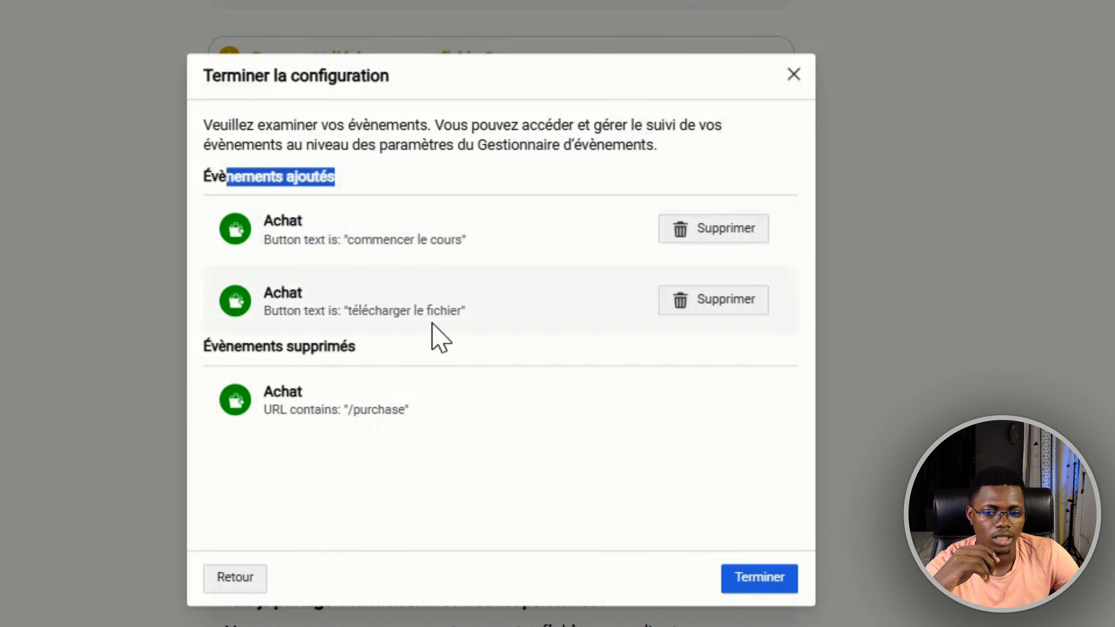
{"action": "left_click_drag", "start_coordinate": [228, 347], "coordinate": [234, 347]}
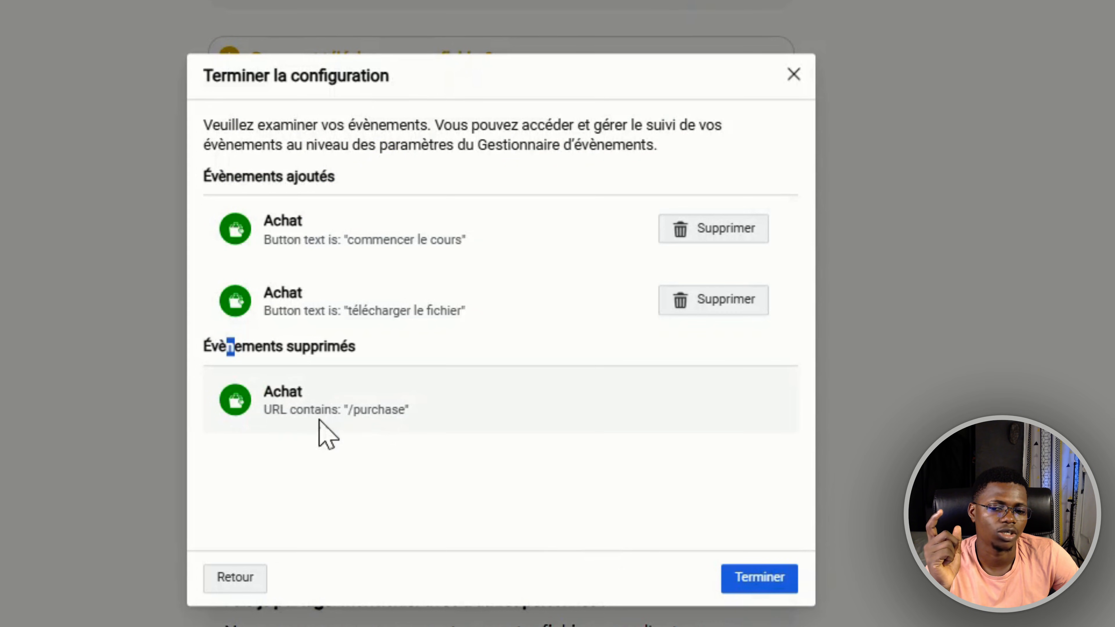
{"action": "left_click", "coordinate": [764, 579]}
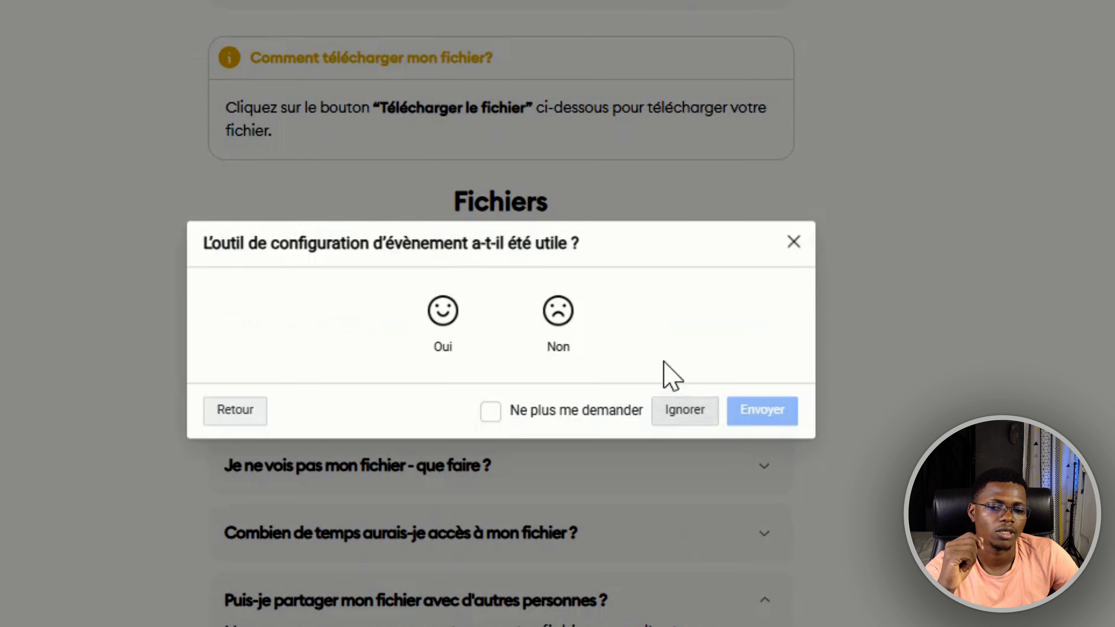
Rate the event setup tool as useful, submit the feedback, and close the finished purchase page
{"action": "left_click", "coordinate": [527, 342]}
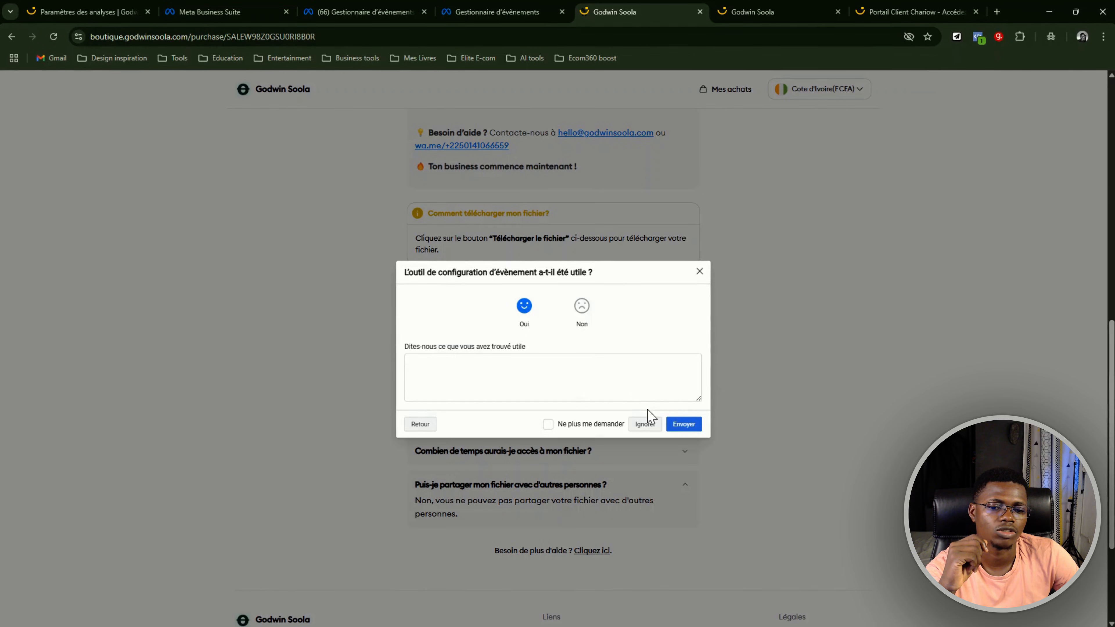
{"action": "left_click", "coordinate": [686, 427]}
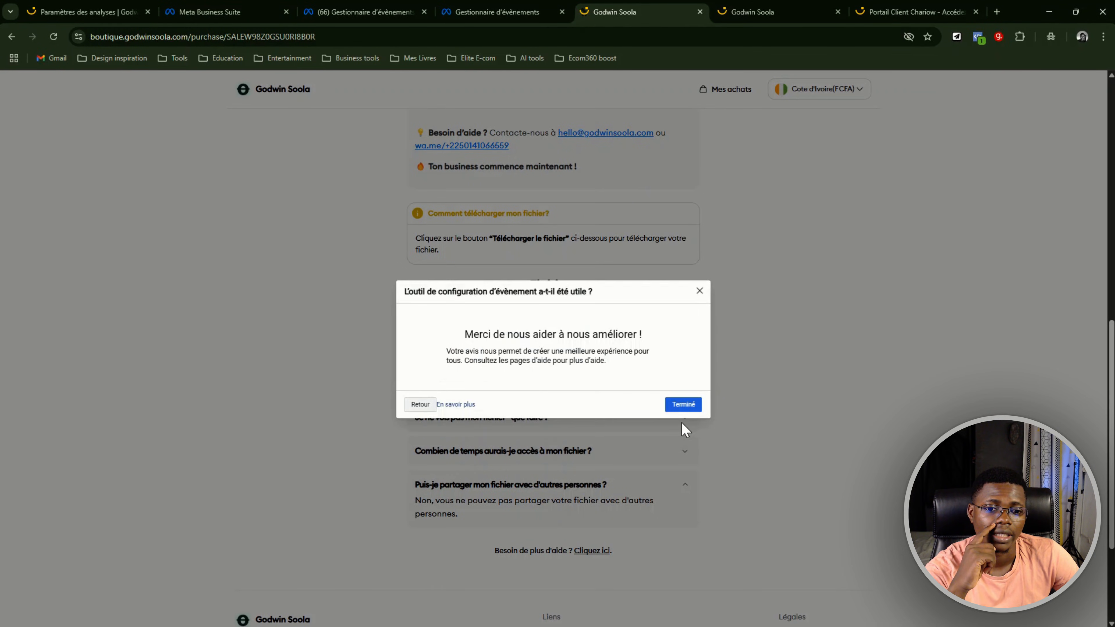
{"action": "left_click", "coordinate": [681, 404]}
{"action": "key", "text": "ctrl+w"}
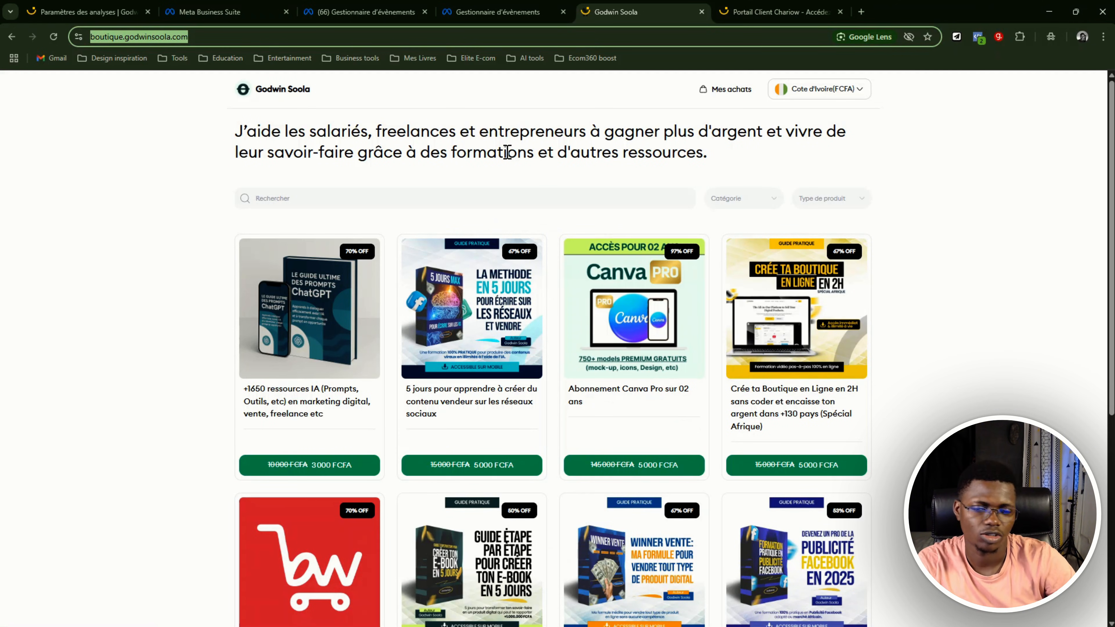
Return to the Boutique Chariow GPB dataset settings in Events Manager and show where the event setup tool asks for the website URL
{"action": "left_click", "coordinate": [496, 12]}
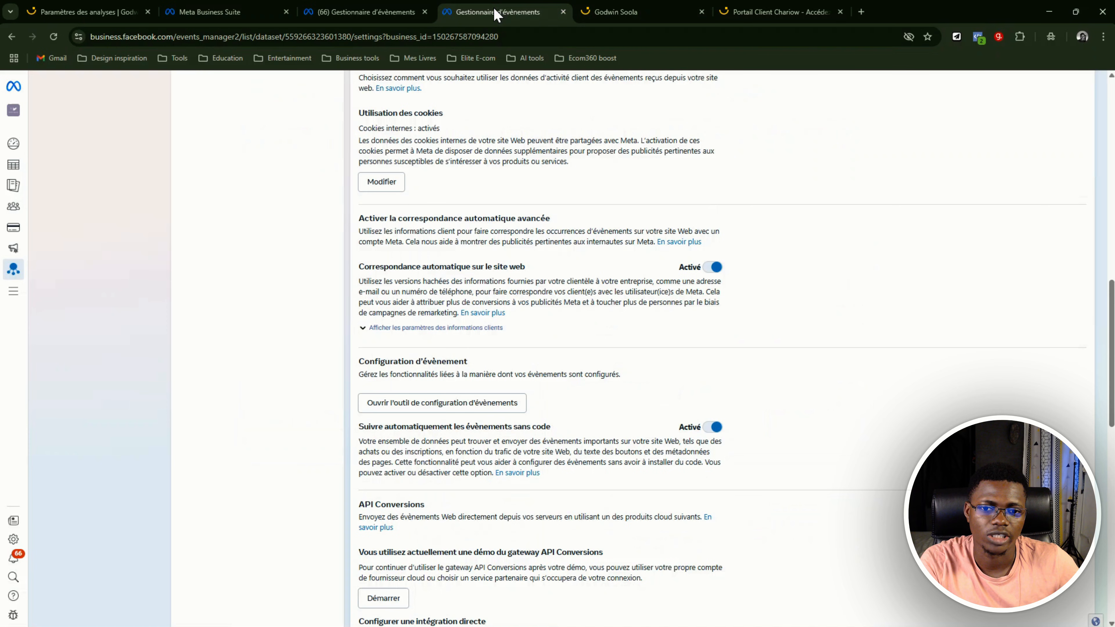
{"action": "scroll", "coordinate": [563, 228], "scroll_direction": "up", "scroll_amount": 10}
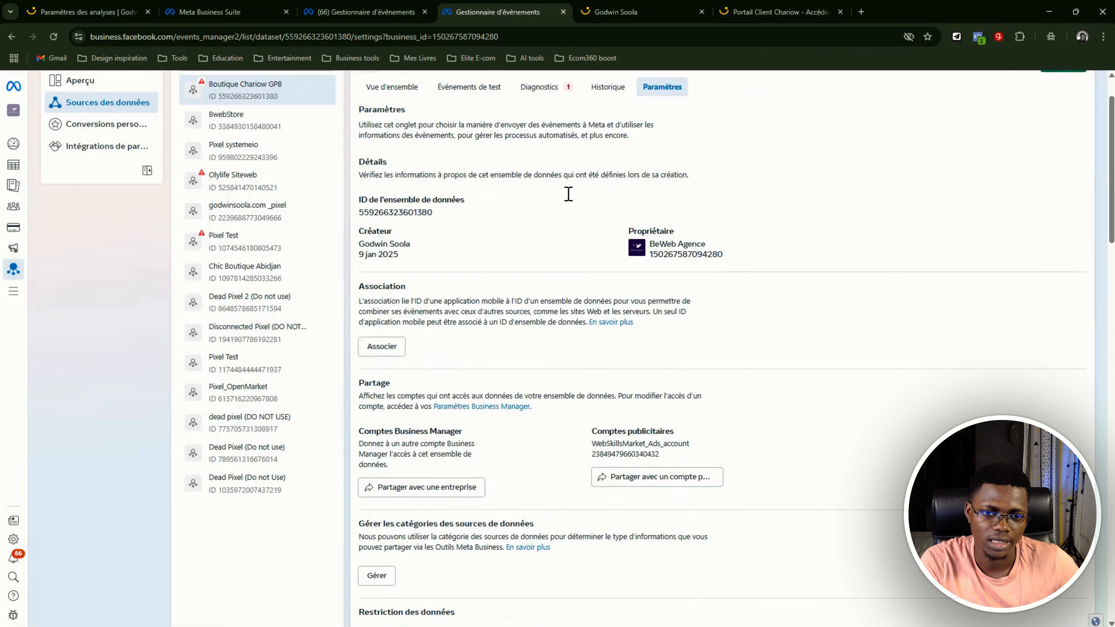
{"action": "scroll", "coordinate": [571, 199], "scroll_direction": "down", "scroll_amount": 10}
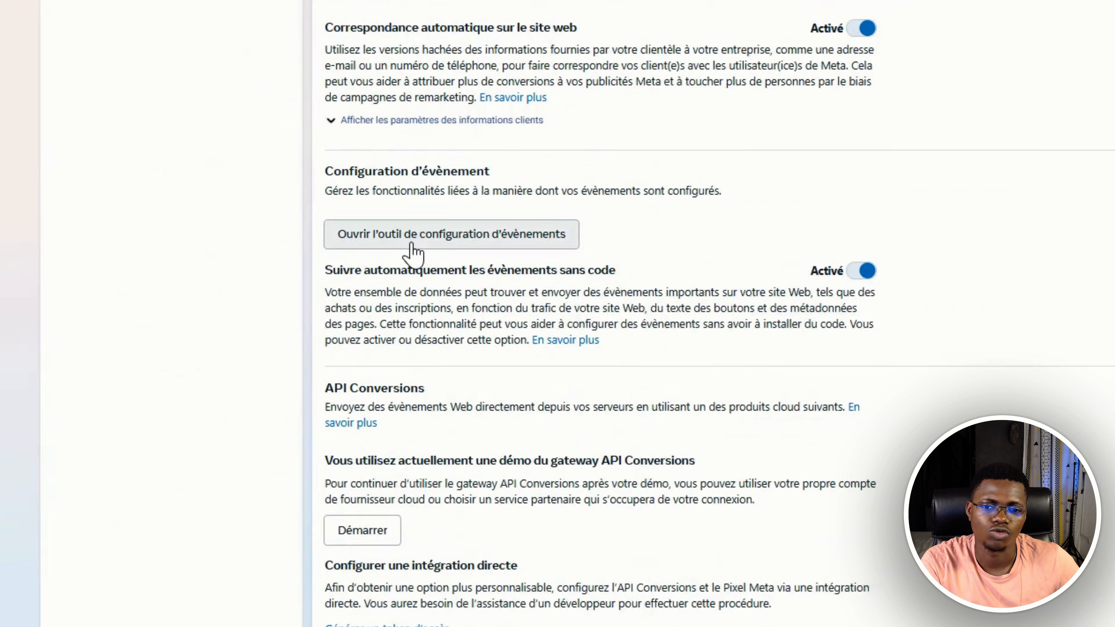
{"action": "left_click", "coordinate": [415, 235]}
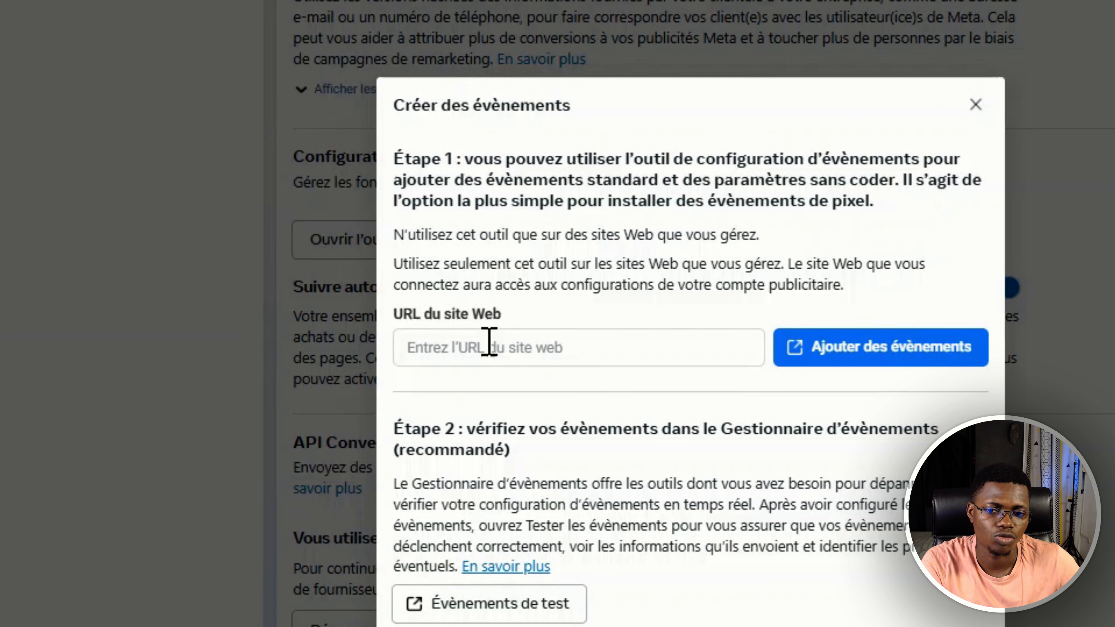
{"action": "left_click", "coordinate": [511, 347]}
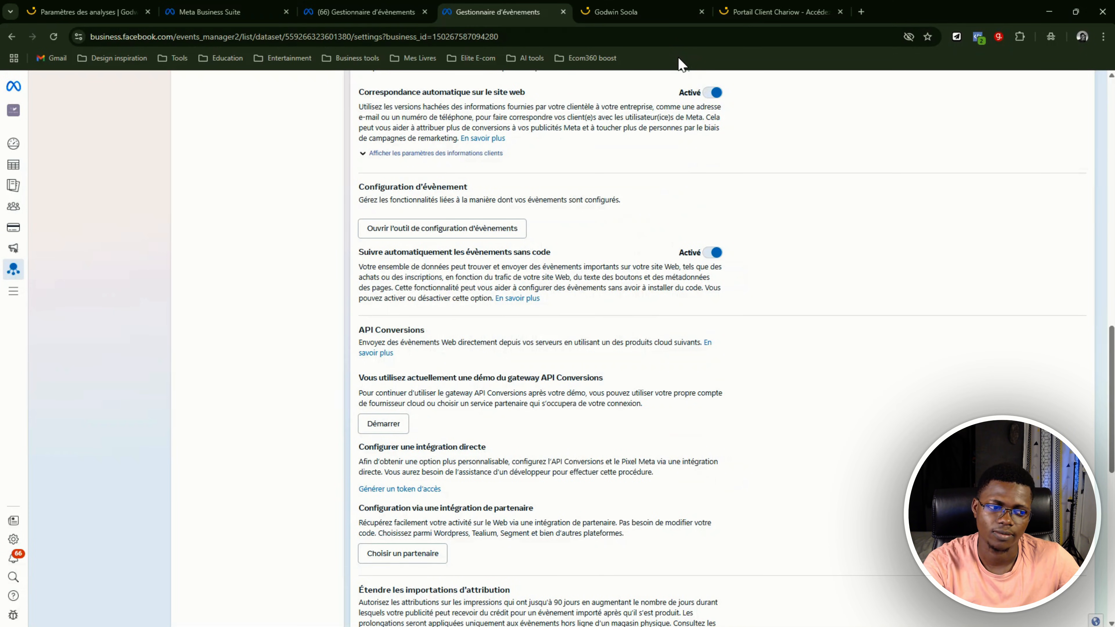
{"action": "scroll", "coordinate": [395, 160], "scroll_direction": "up", "scroll_amount": 1}
{"action": "scroll", "coordinate": [395, 160], "scroll_direction": "up", "scroll_amount": 11}
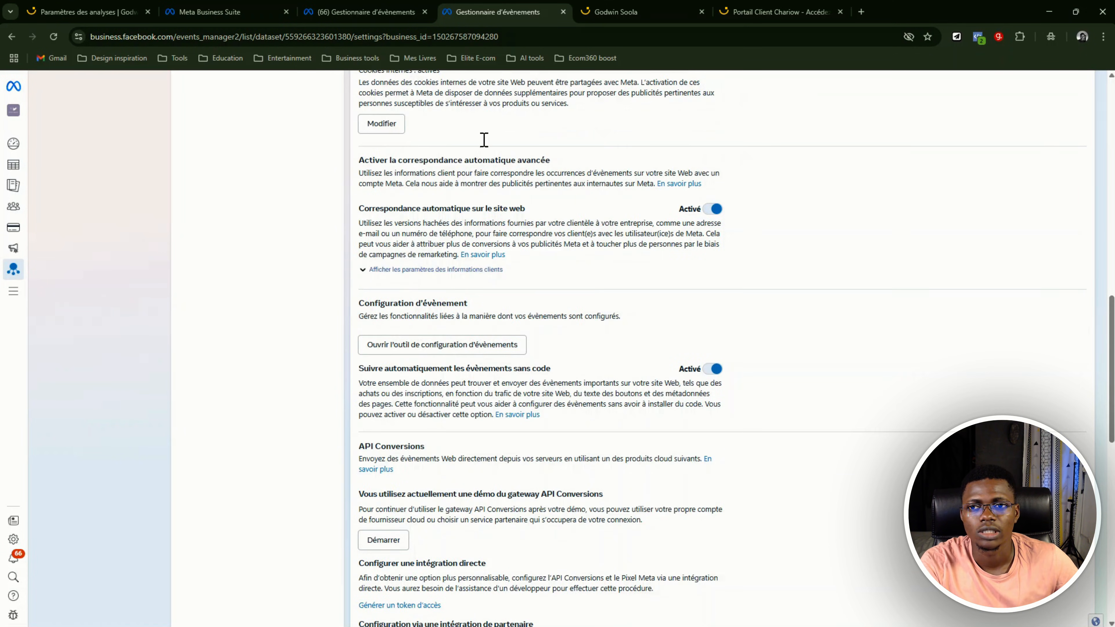
{"action": "scroll", "coordinate": [536, 150], "scroll_direction": "up", "scroll_amount": 4}
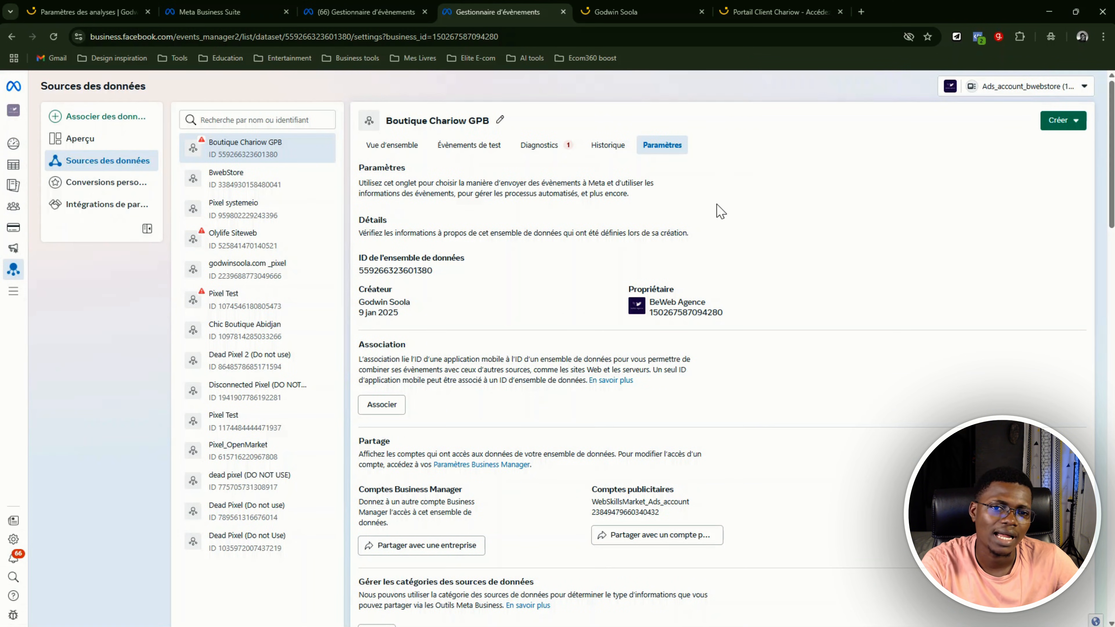
Switch to YouTube in a new browser tab
{"action": "left_click", "coordinate": [862, 11]}
{"action": "type", "text": "youtube"}
{"action": "key", "text": "Return"}
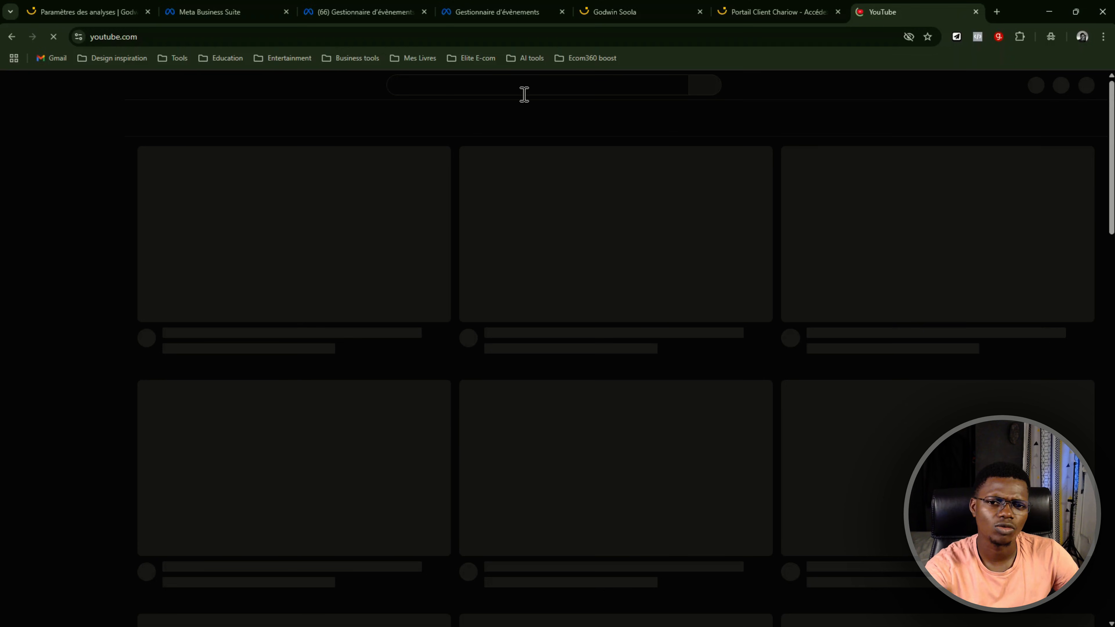
Search YouTube for "facebook pixel"
{"action": "left_click", "coordinate": [524, 87]}
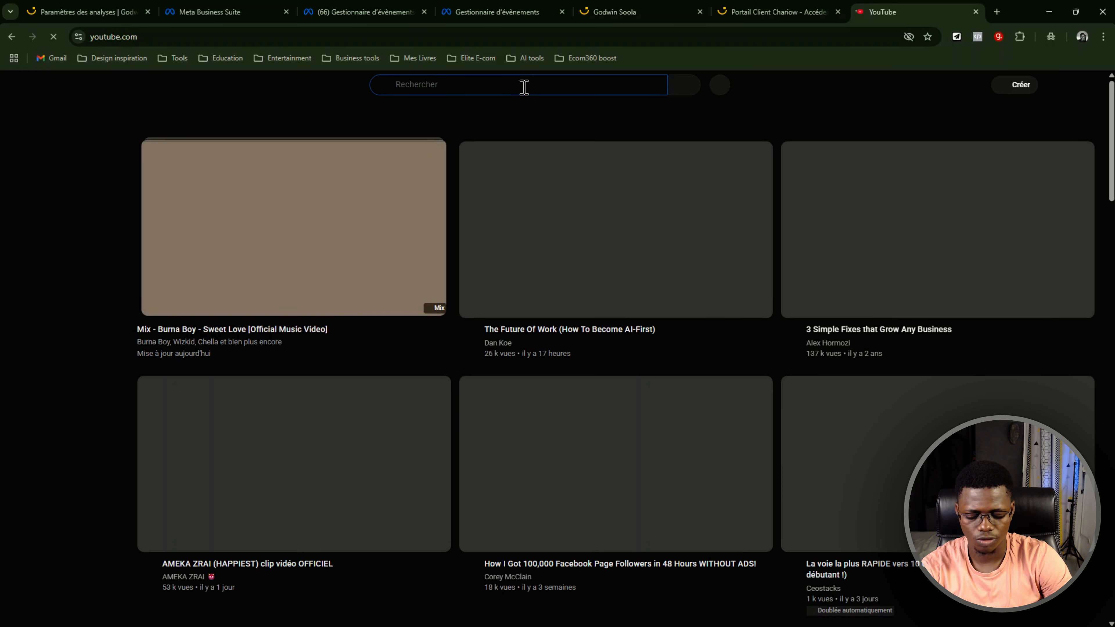
{"action": "type", "text": "faceboo"}
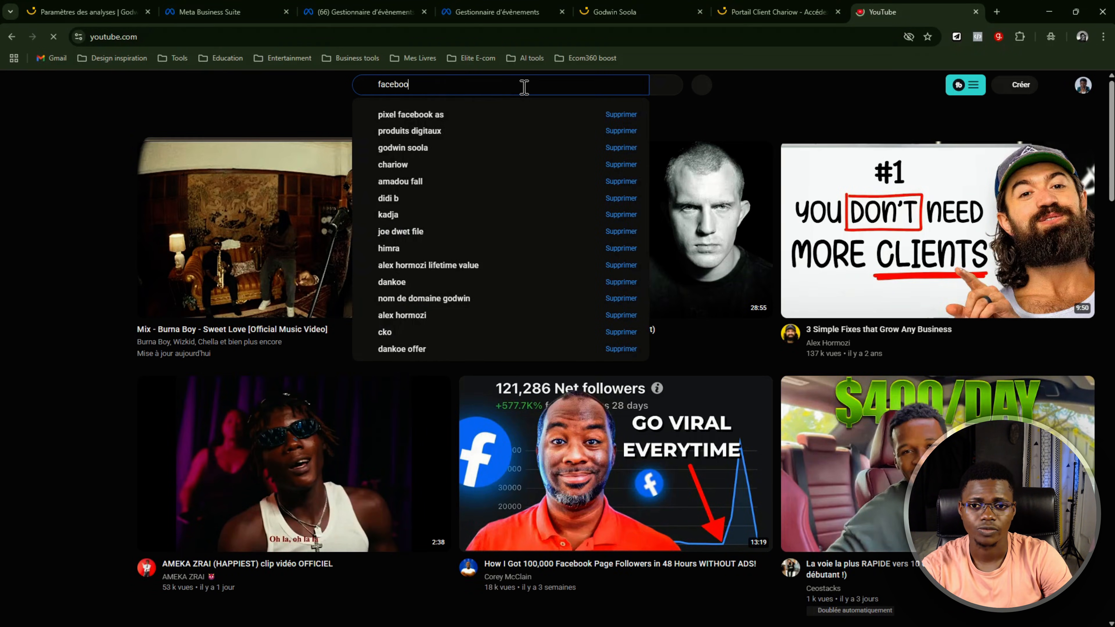
{"action": "type", "text": "k ads"}
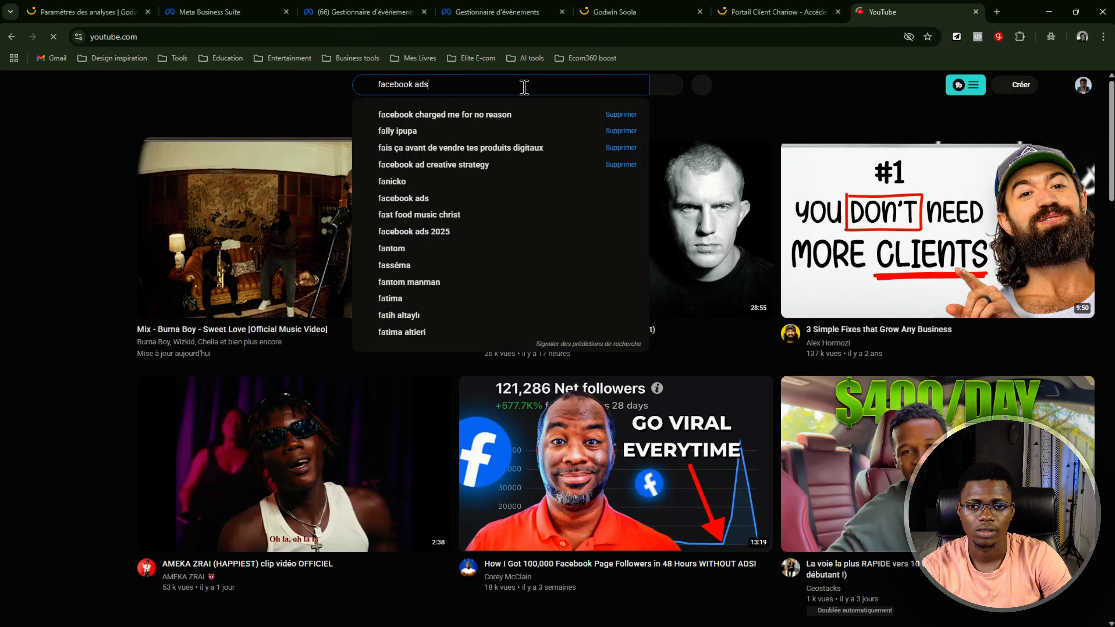
{"action": "key", "text": "BackSpace"}
{"action": "key", "text": "BackSpace"}
{"action": "key", "text": "BackSpace"}
{"action": "type", "text": "pixe"}
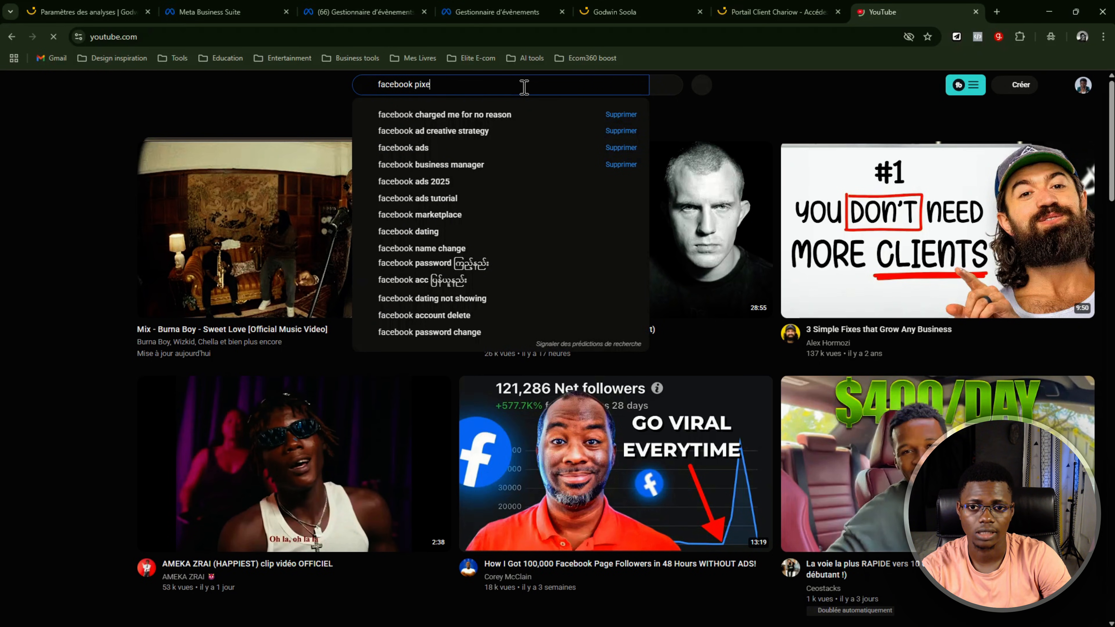
{"action": "type", "text": "l"}
{"action": "key", "text": "Return"}
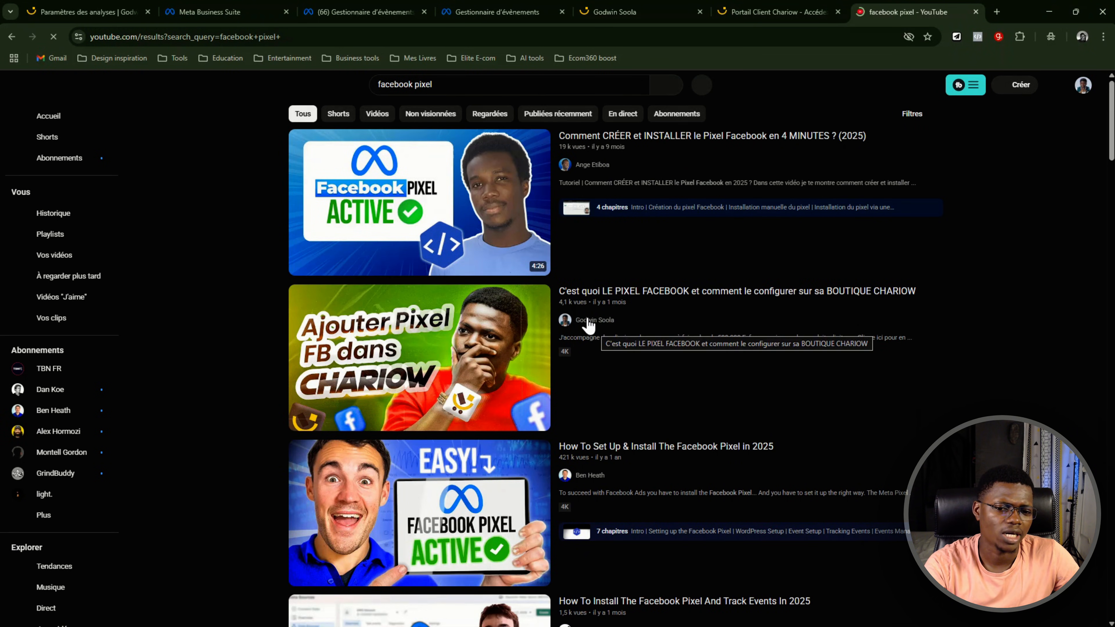
Browse the search results for tutorials on creating, installing and configuring the Facebook pixel
{"action": "scroll", "coordinate": [591, 325], "scroll_direction": "down", "scroll_amount": 3}
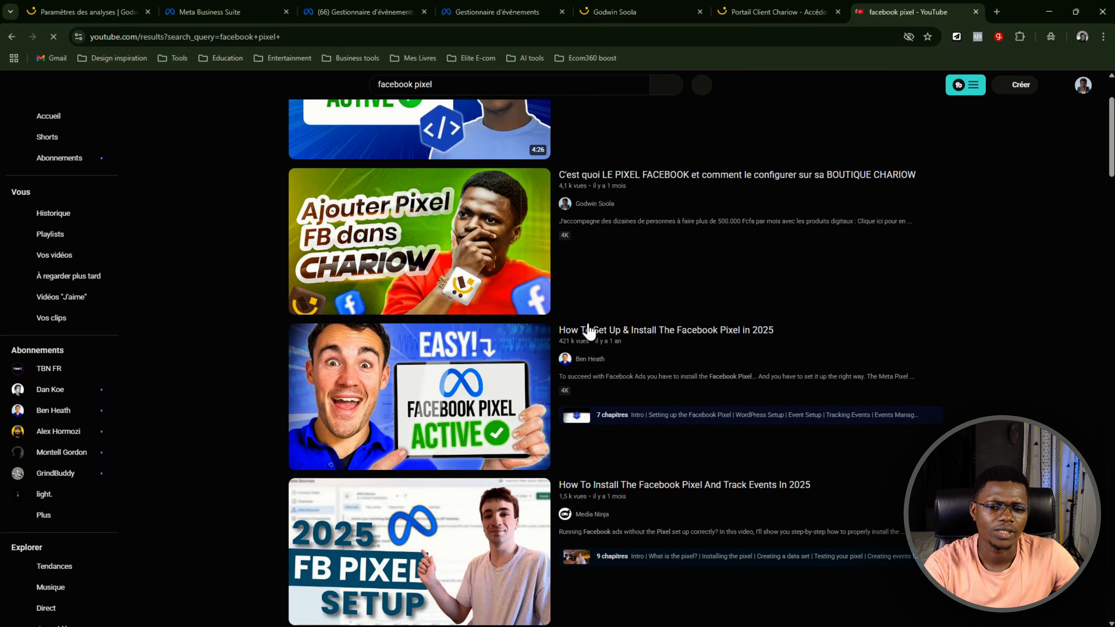
{"action": "scroll", "coordinate": [607, 343], "scroll_direction": "down", "scroll_amount": 1}
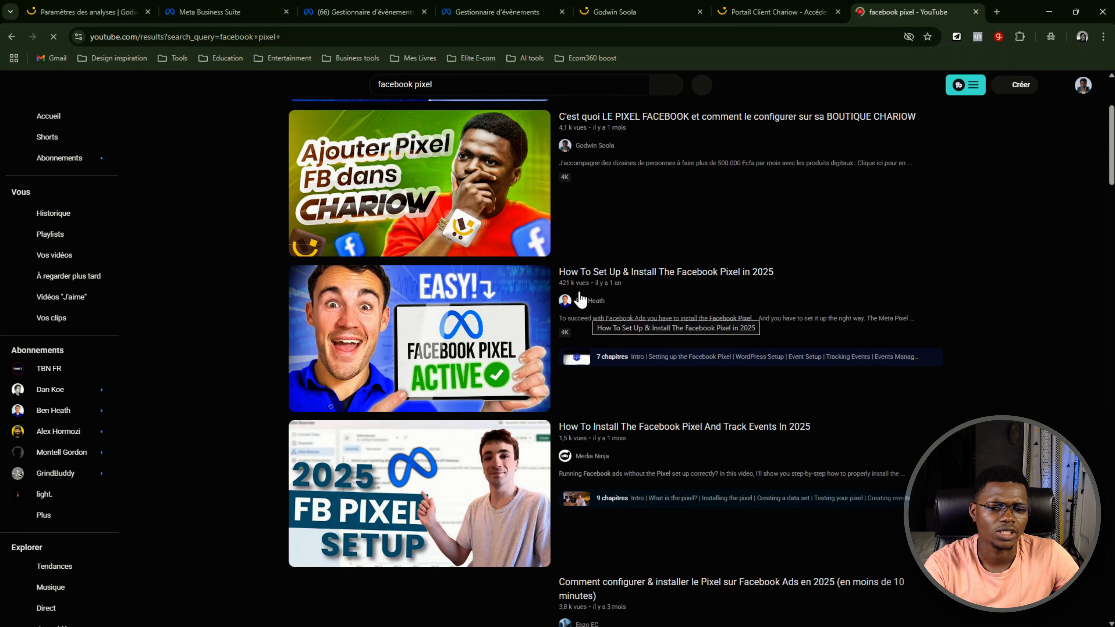
{"action": "scroll", "coordinate": [586, 296], "scroll_direction": "down", "scroll_amount": 2}
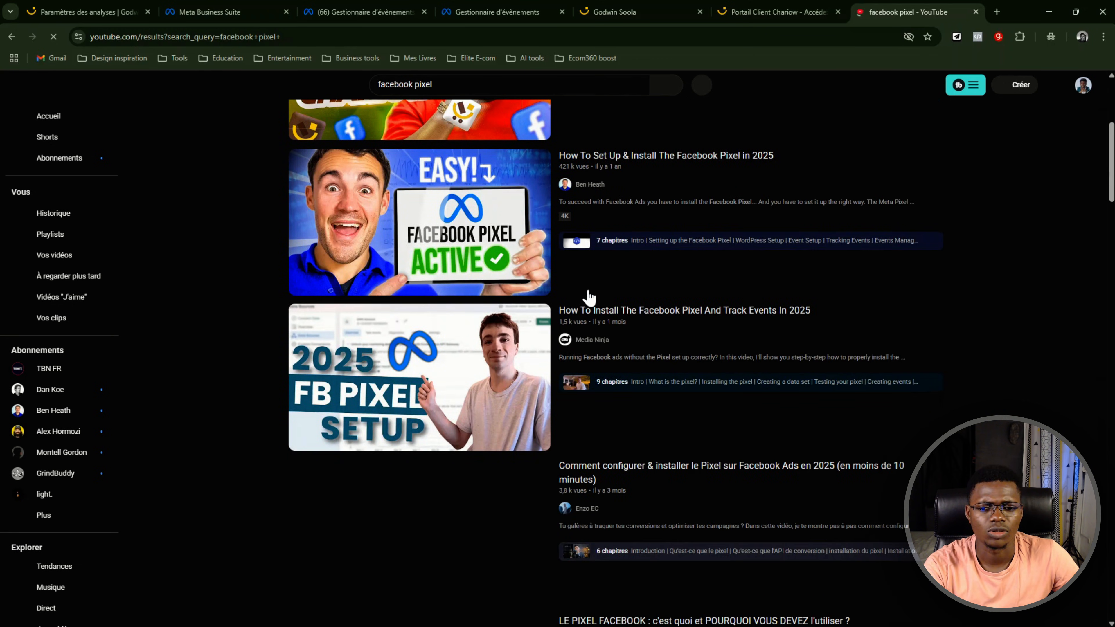
{"action": "scroll", "coordinate": [635, 343], "scroll_direction": "down", "scroll_amount": 3}
{"action": "scroll", "coordinate": [664, 342], "scroll_direction": "up", "scroll_amount": 8}
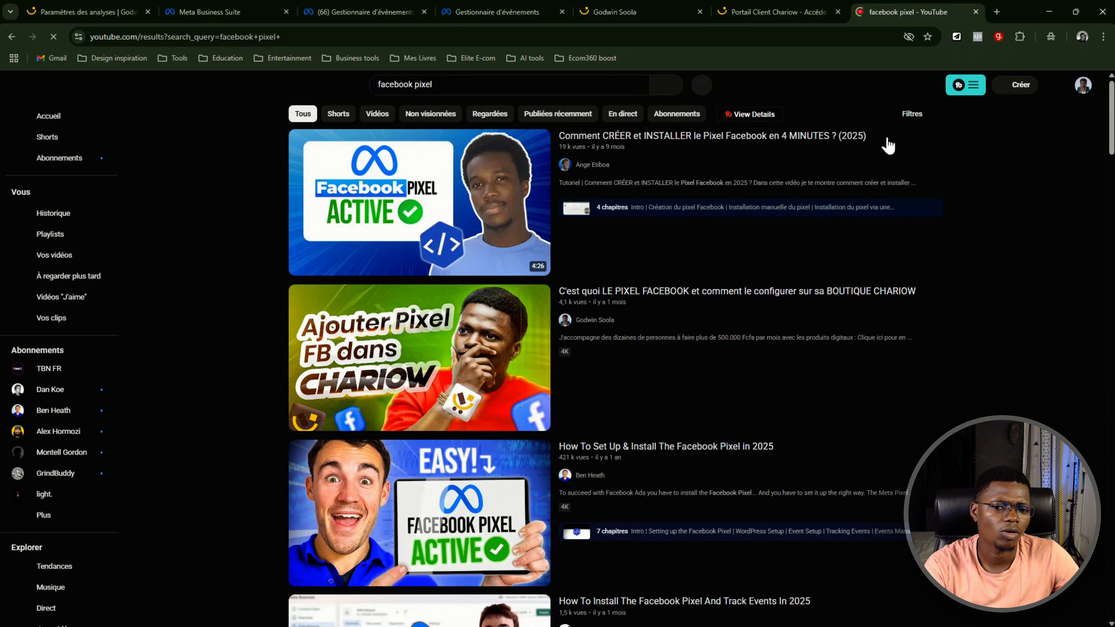
{"action": "scroll", "coordinate": [634, 190], "scroll_direction": "down", "scroll_amount": 5}
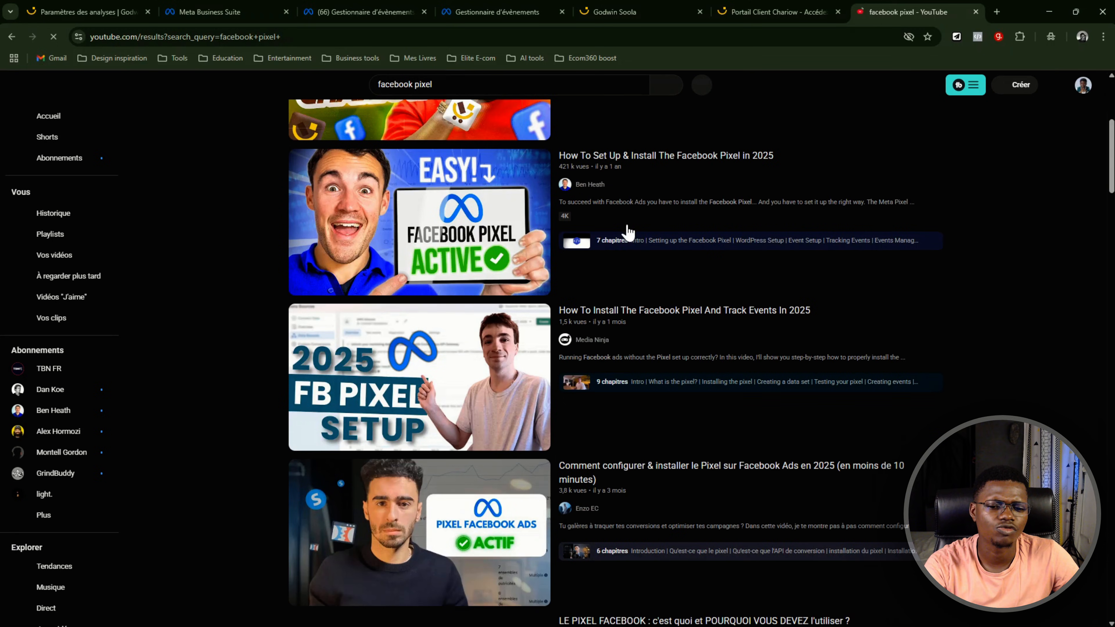
Filter the video results by upload date to this year ("Cette année")
{"action": "scroll", "coordinate": [765, 236], "scroll_direction": "up", "scroll_amount": 5}
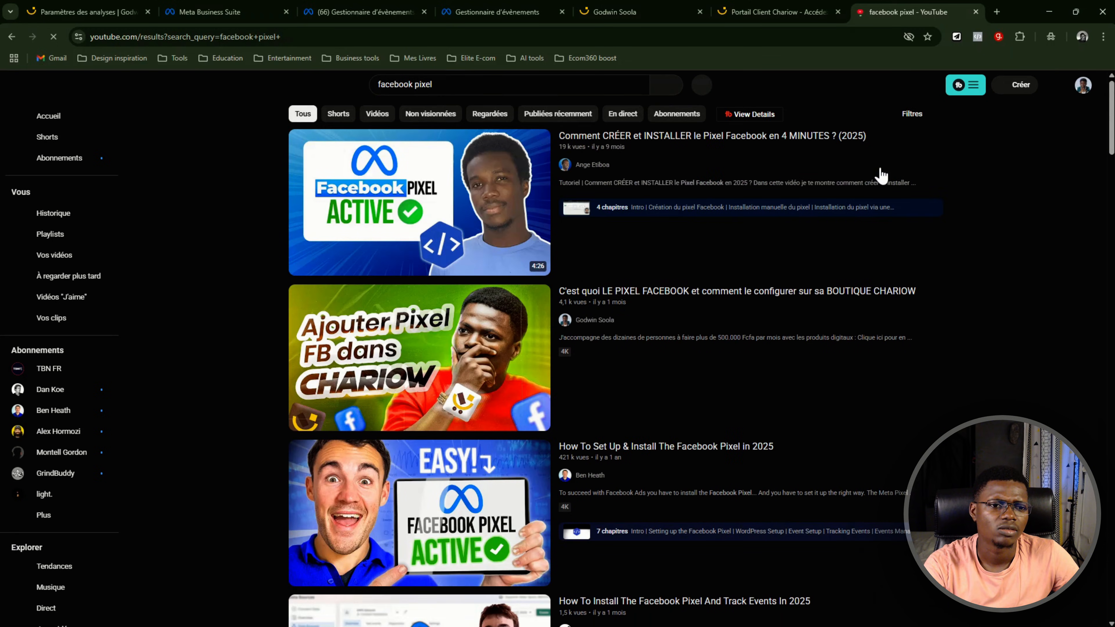
{"action": "left_click", "coordinate": [913, 115]}
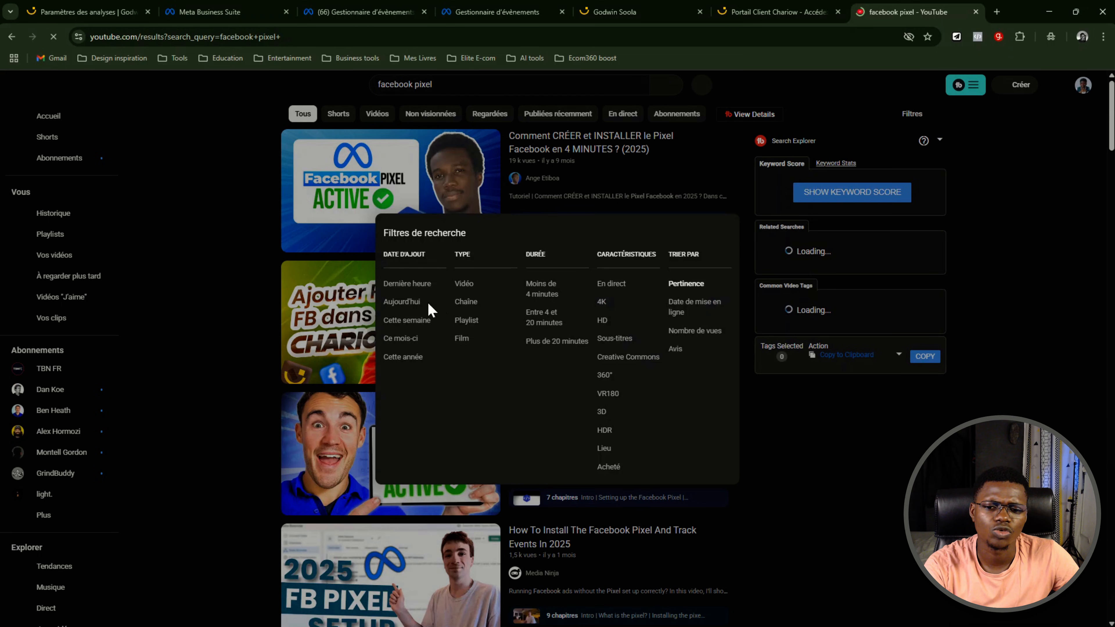
{"action": "left_click", "coordinate": [410, 362]}
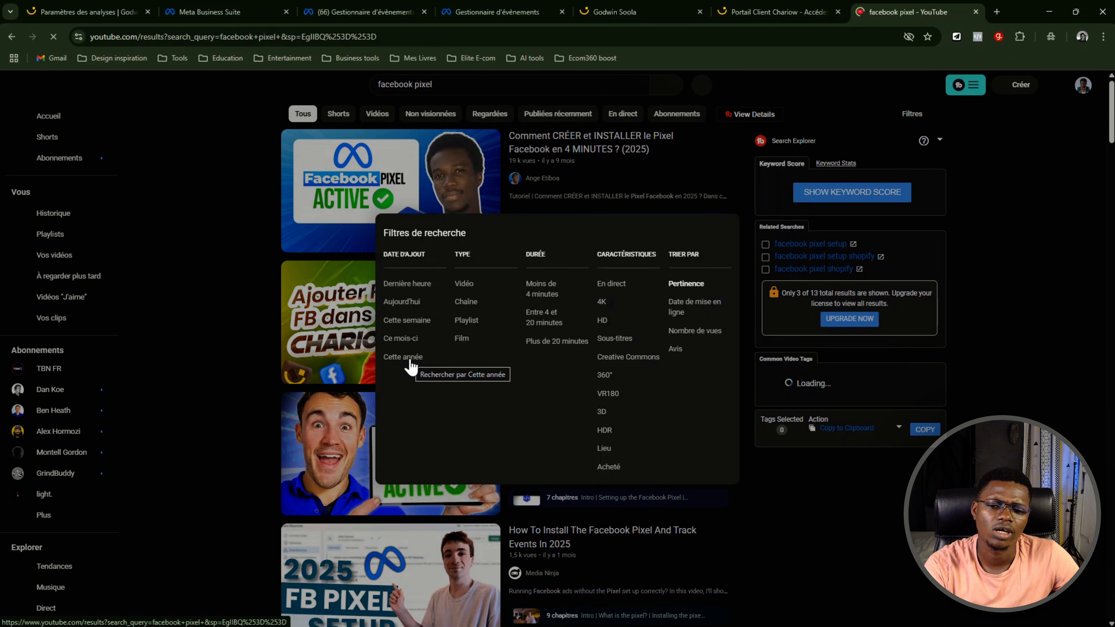